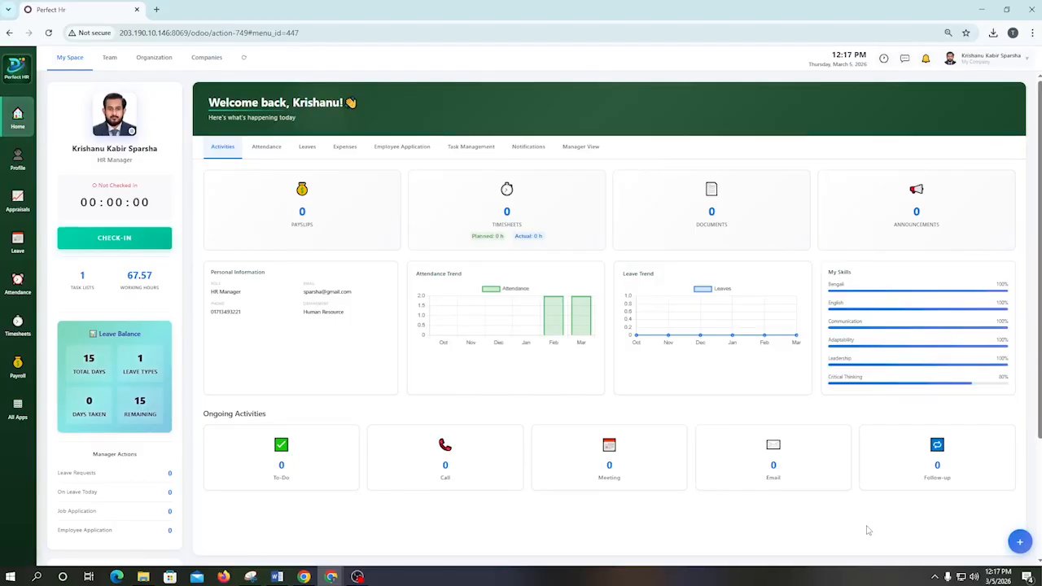
Step: Open the Appraisals module, look over the available assessment framework template types, and view the appraisal board
{"action": "left_click", "coordinate": [19, 203]}
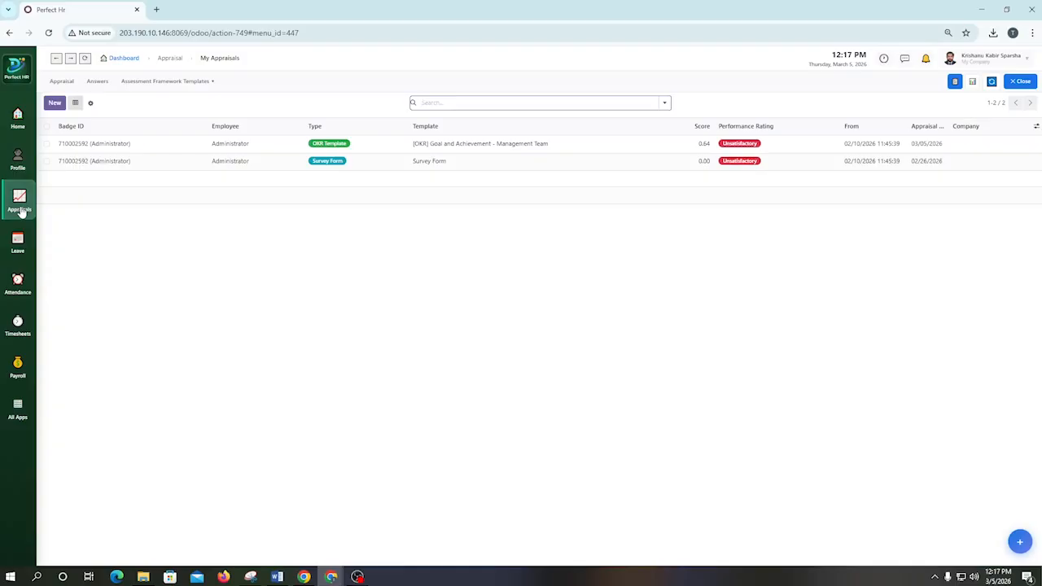
{"action": "left_click", "coordinate": [165, 82]}
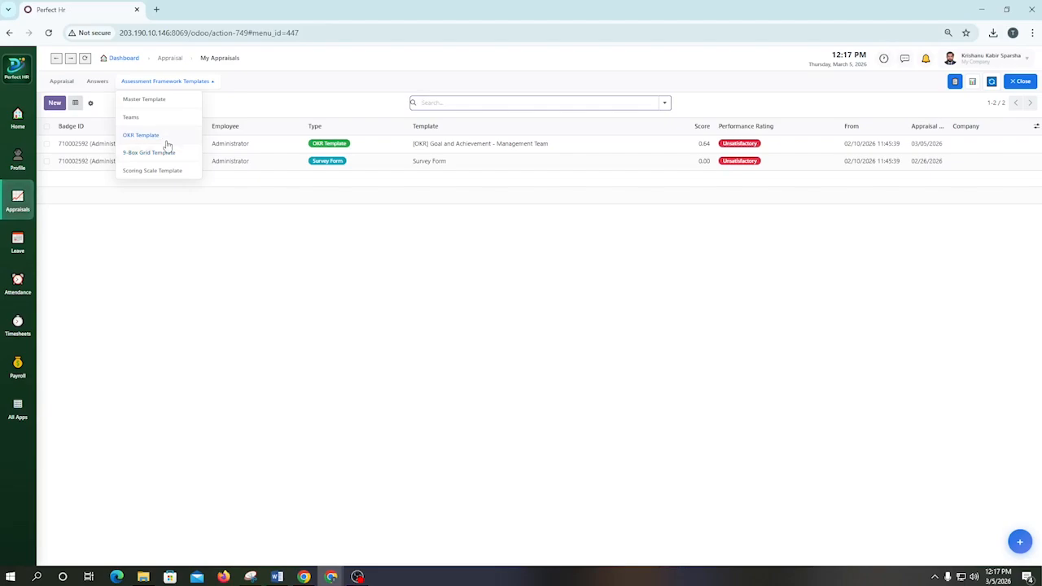
{"action": "left_click", "coordinate": [274, 278]}
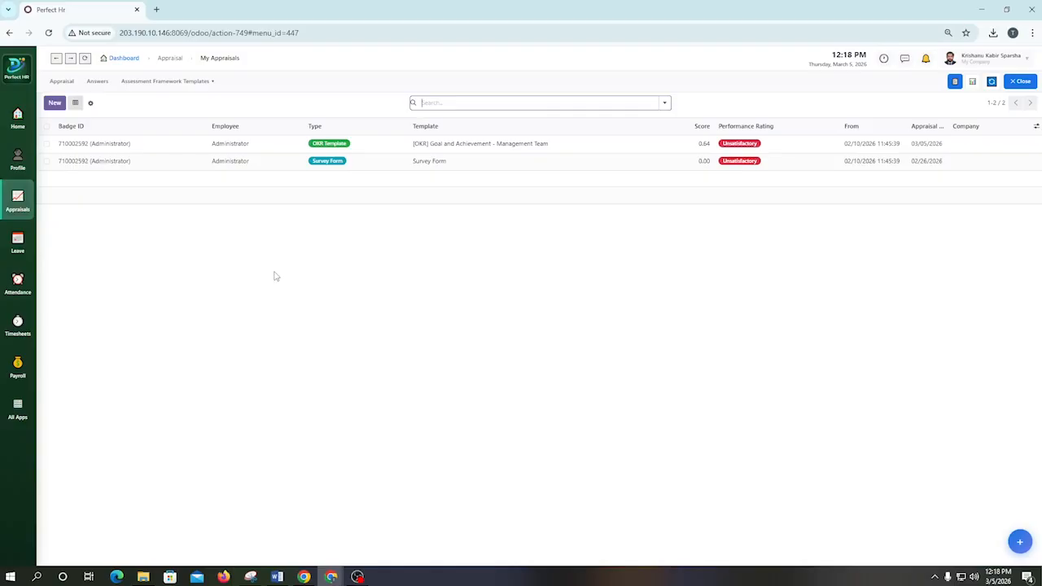
{"action": "left_click", "coordinate": [151, 81]}
{"action": "left_click", "coordinate": [64, 83]}
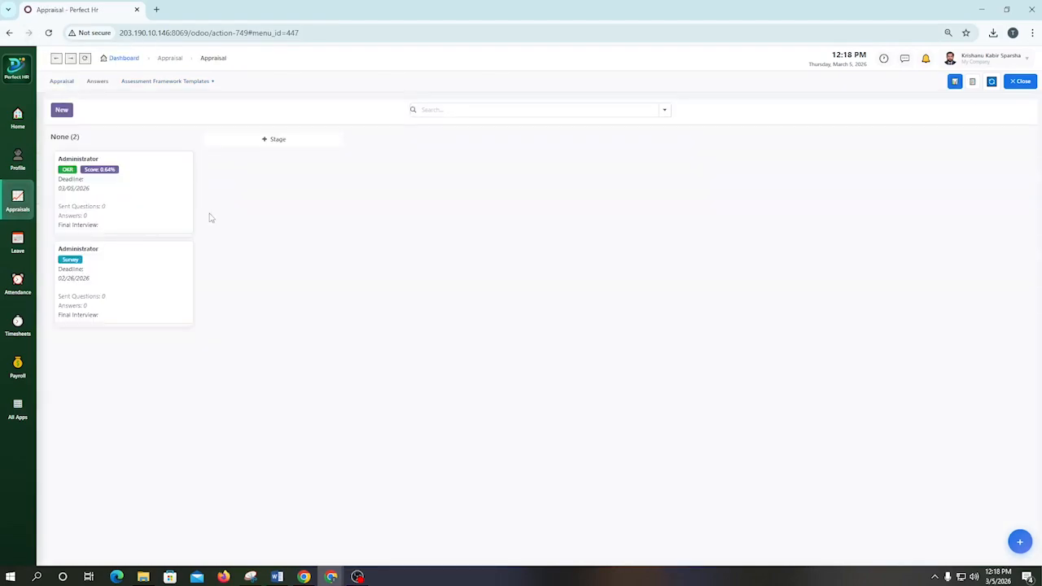
Step: Look at the Master Template and OKR Template pages, and return to the appraisal board with its None stage expanded
{"action": "mouse_move", "coordinate": [140, 82]}
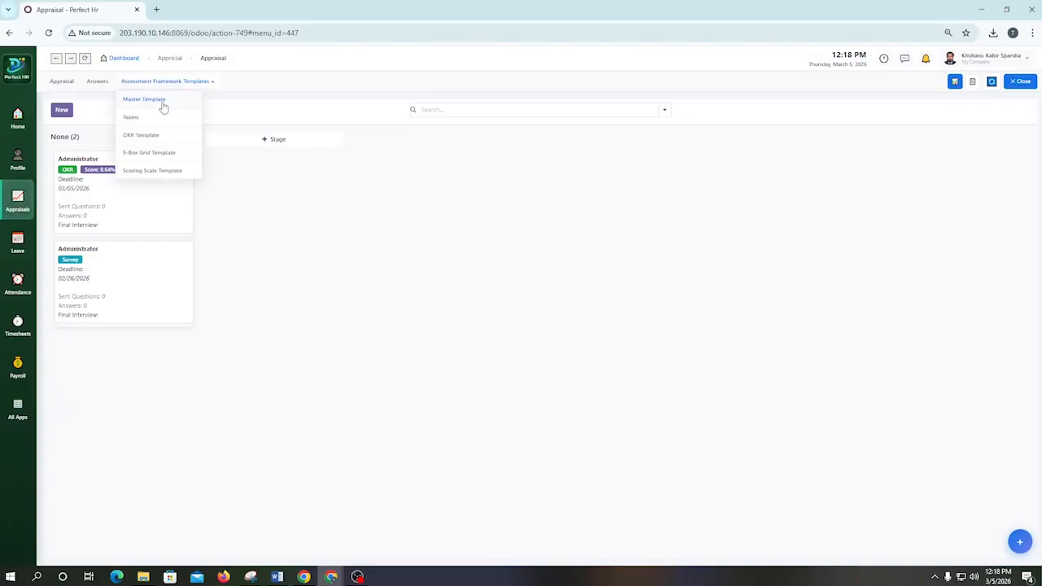
{"action": "left_click", "coordinate": [163, 107]}
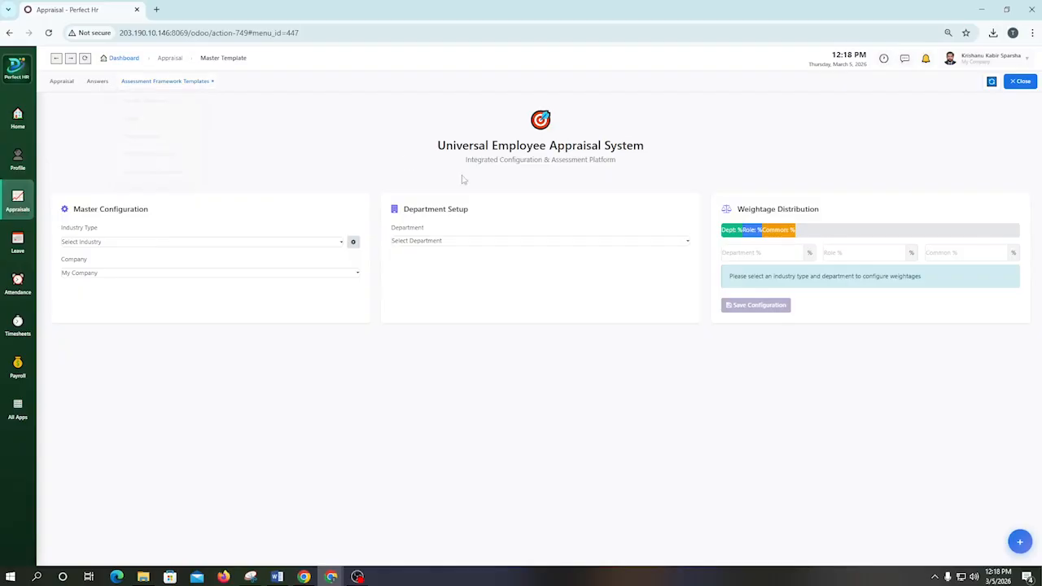
{"action": "mouse_move", "coordinate": [165, 81]}
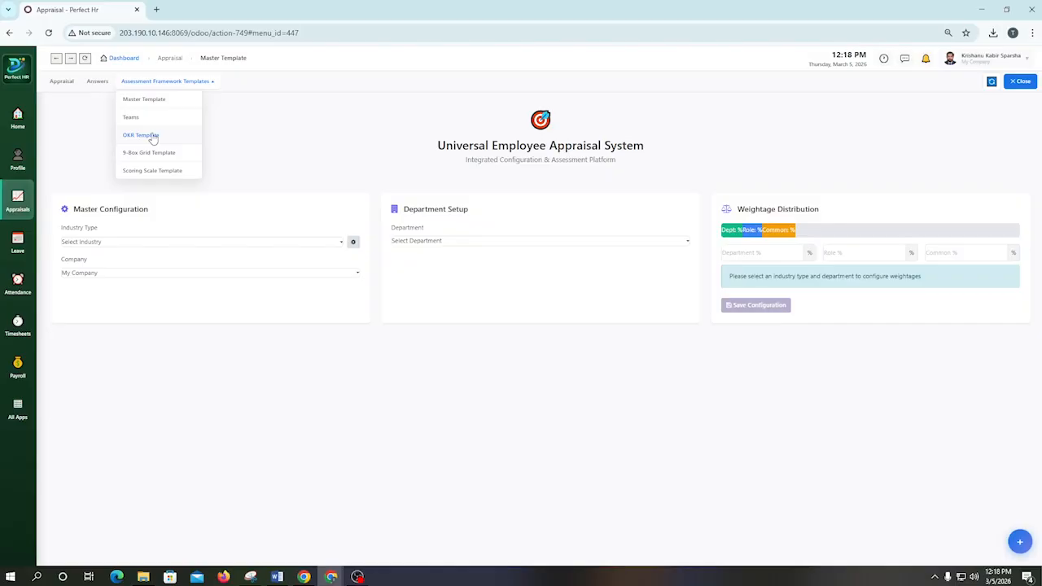
{"action": "left_click", "coordinate": [153, 139]}
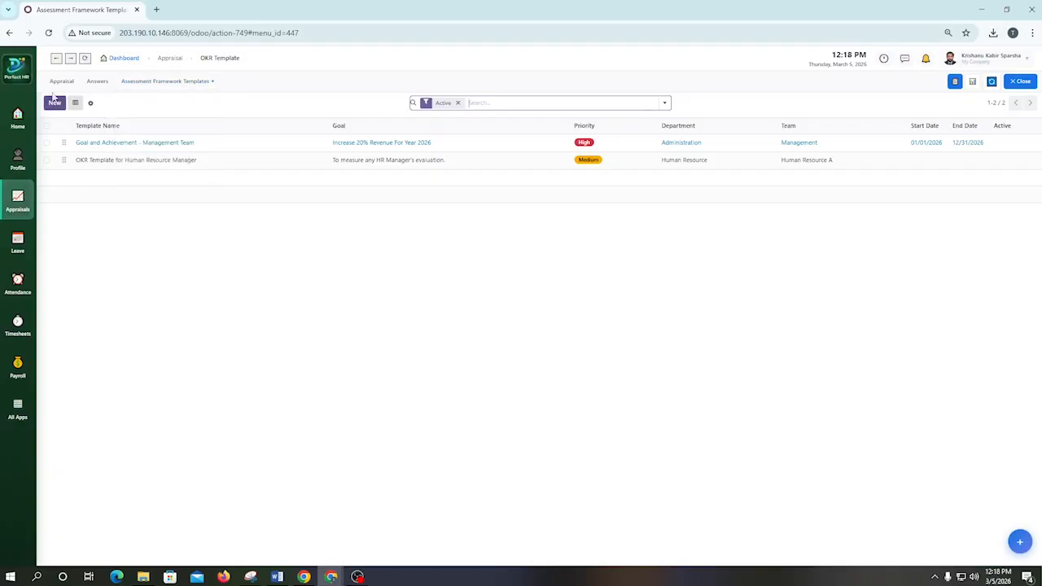
{"action": "left_click", "coordinate": [61, 81]}
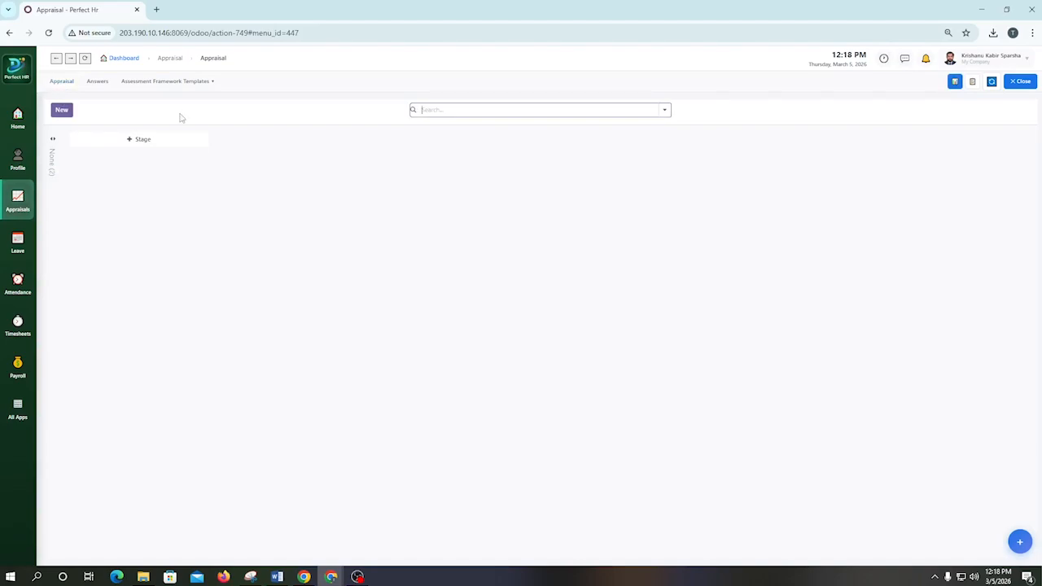
{"action": "left_click", "coordinate": [52, 159]}
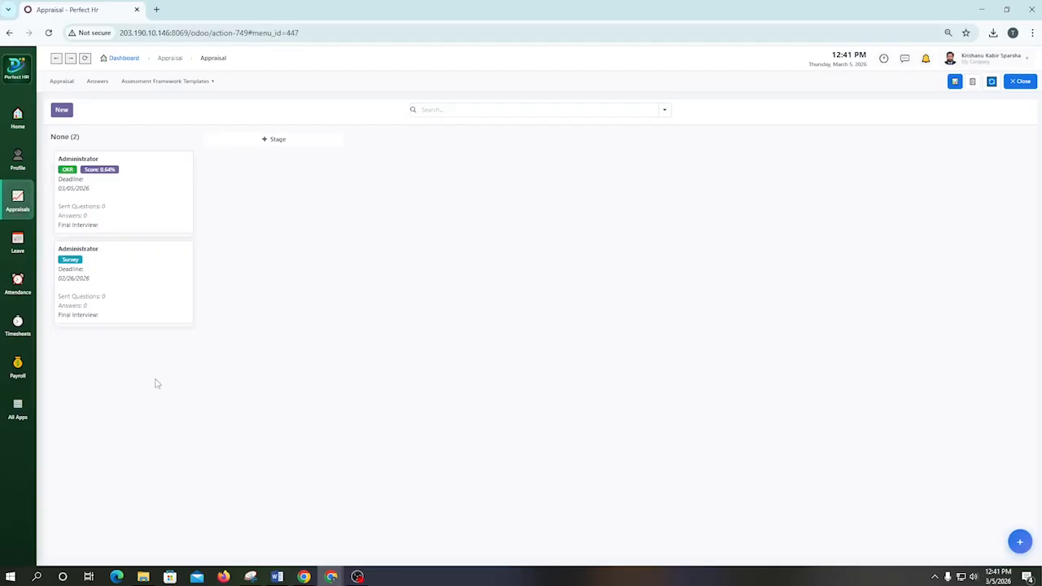
Step: Create and save a new industry type named Services from the Master Template's industry settings
{"action": "left_click", "coordinate": [195, 82]}
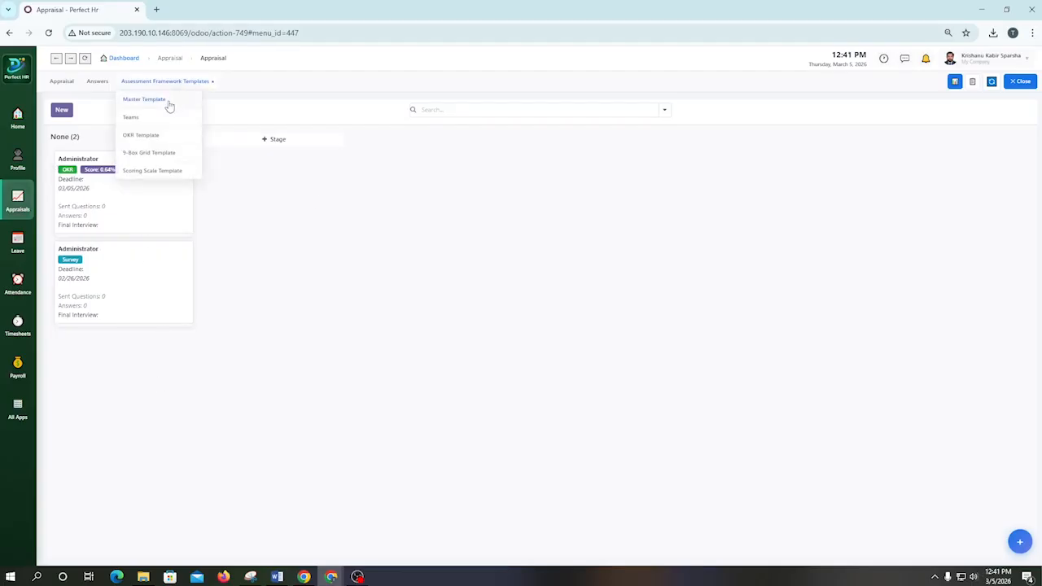
{"action": "left_click", "coordinate": [169, 104]}
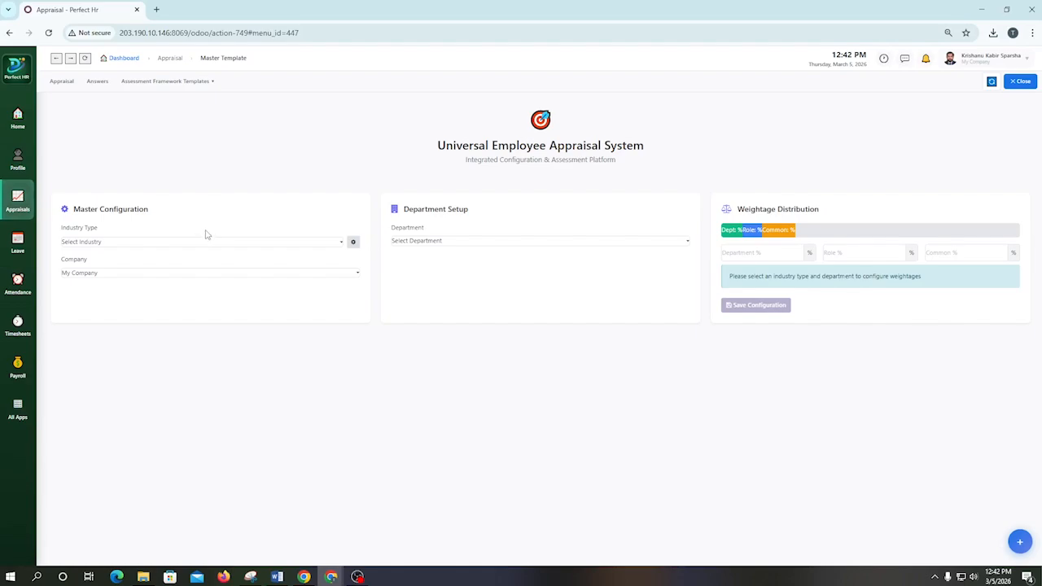
{"action": "left_click", "coordinate": [169, 243]}
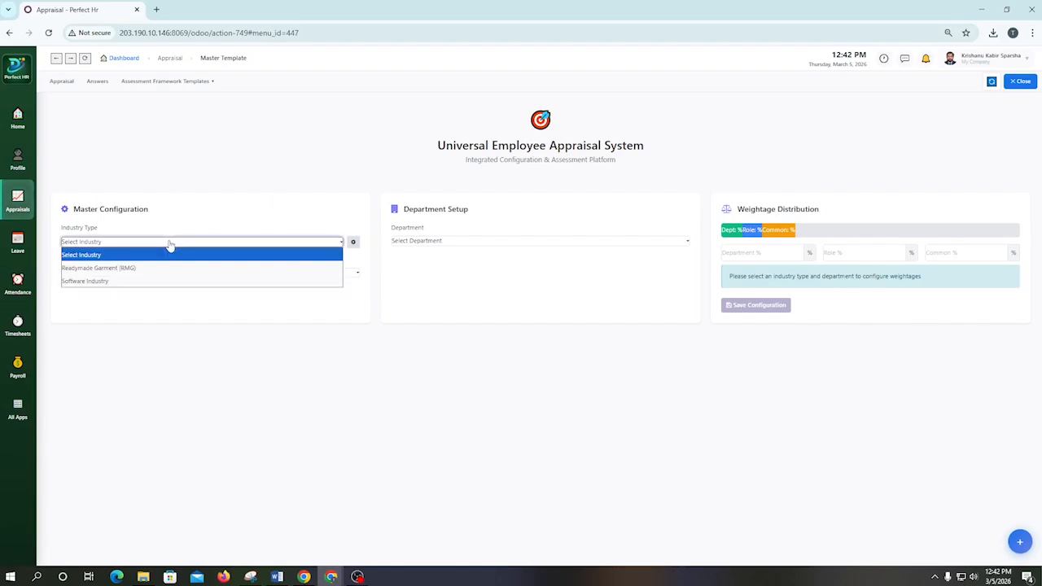
{"action": "left_click", "coordinate": [353, 242]}
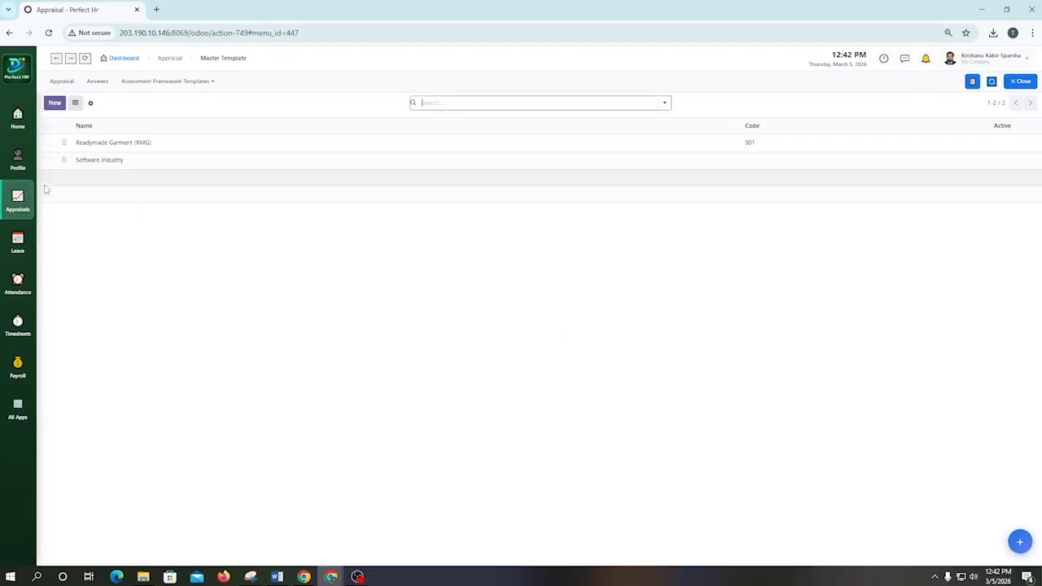
{"action": "left_click", "coordinate": [54, 106]}
{"action": "type", "text": "S"}
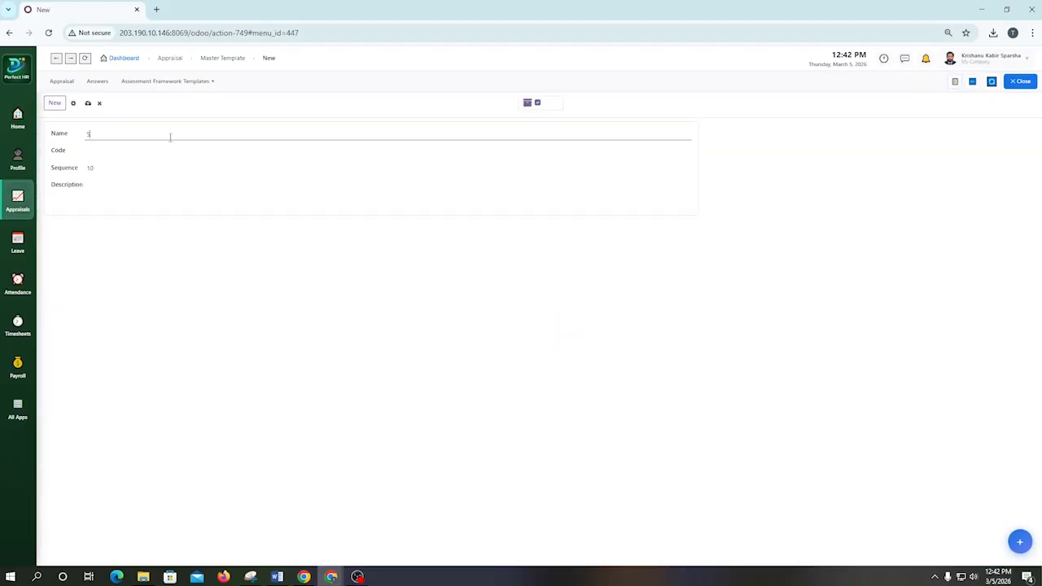
{"action": "type", "text": "ervices"}
{"action": "left_click", "coordinate": [88, 103]}
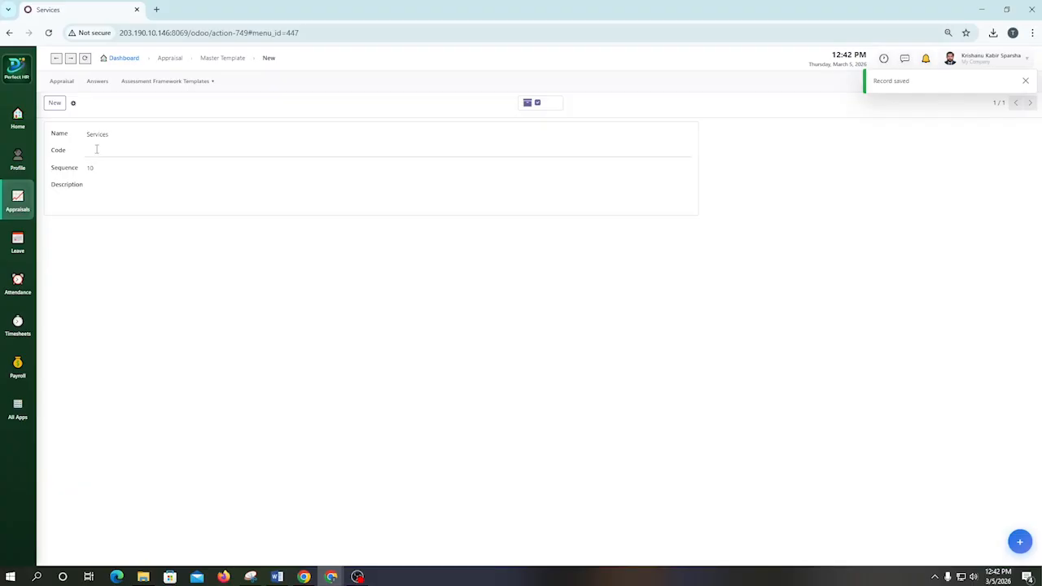
Step: Return to the Master Template and set its industry type to Services and company to My Company
{"action": "left_click", "coordinate": [172, 80]}
{"action": "left_click", "coordinate": [160, 99]}
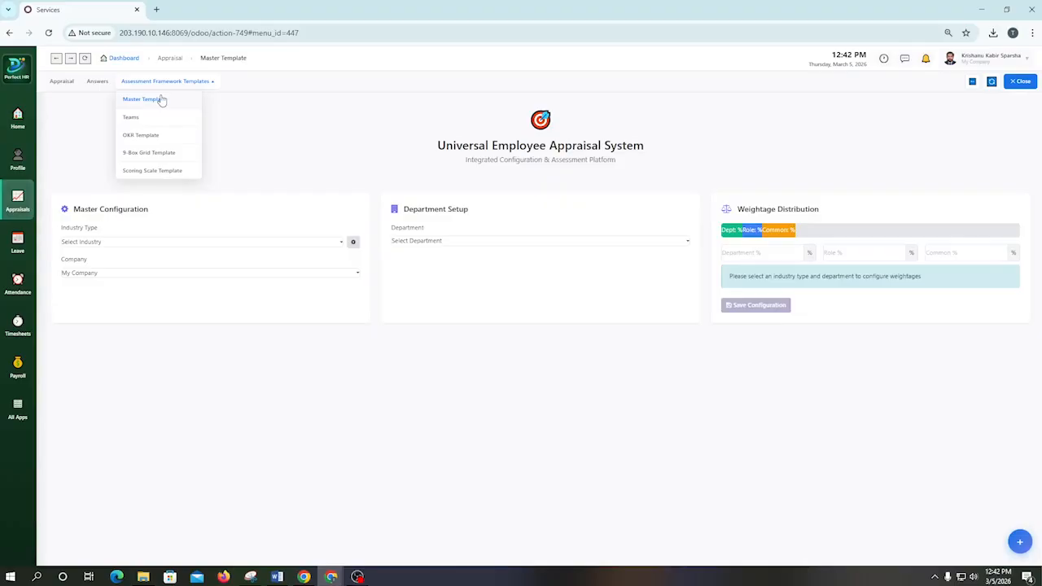
{"action": "left_click", "coordinate": [114, 242]}
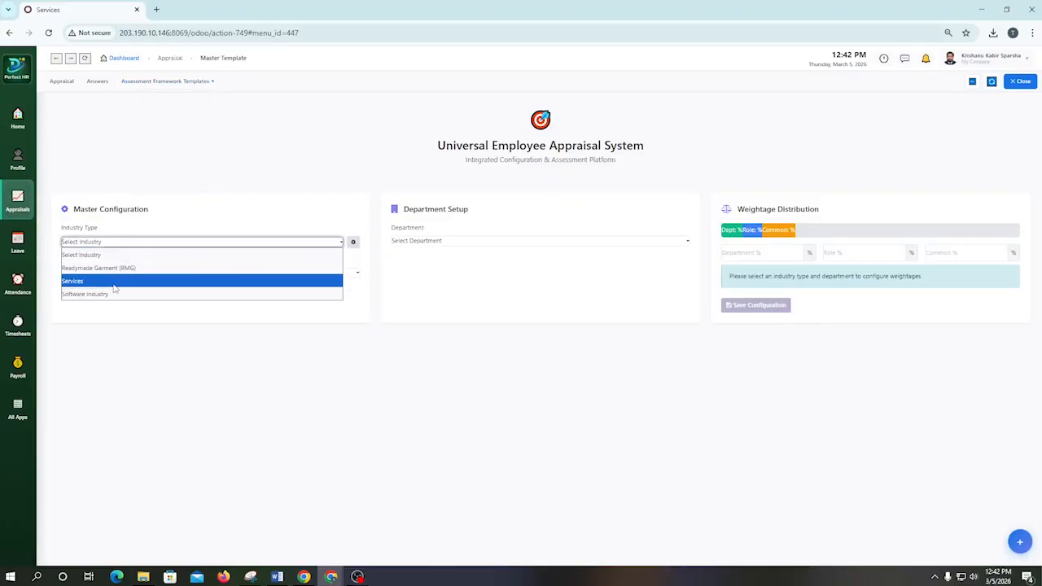
{"action": "left_click", "coordinate": [115, 285]}
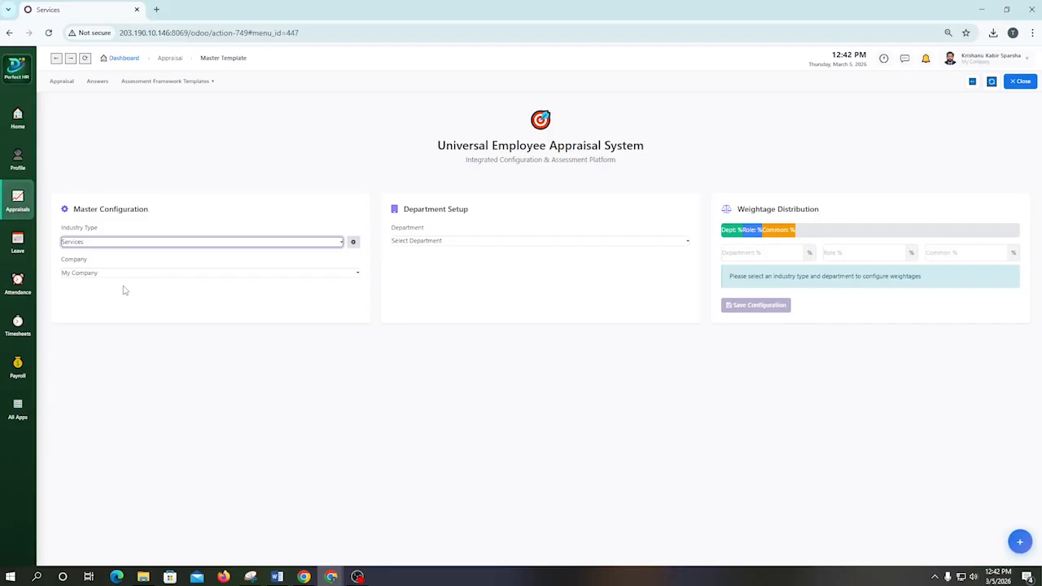
{"action": "left_click", "coordinate": [161, 274]}
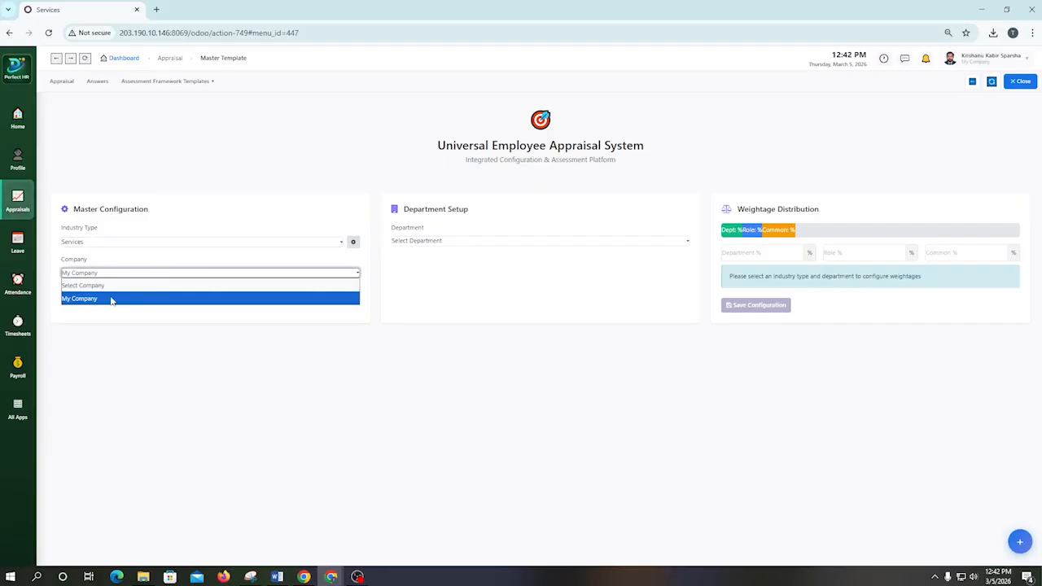
{"action": "left_click", "coordinate": [109, 298]}
{"action": "left_click", "coordinate": [186, 281]}
{"action": "left_click", "coordinate": [427, 298]}
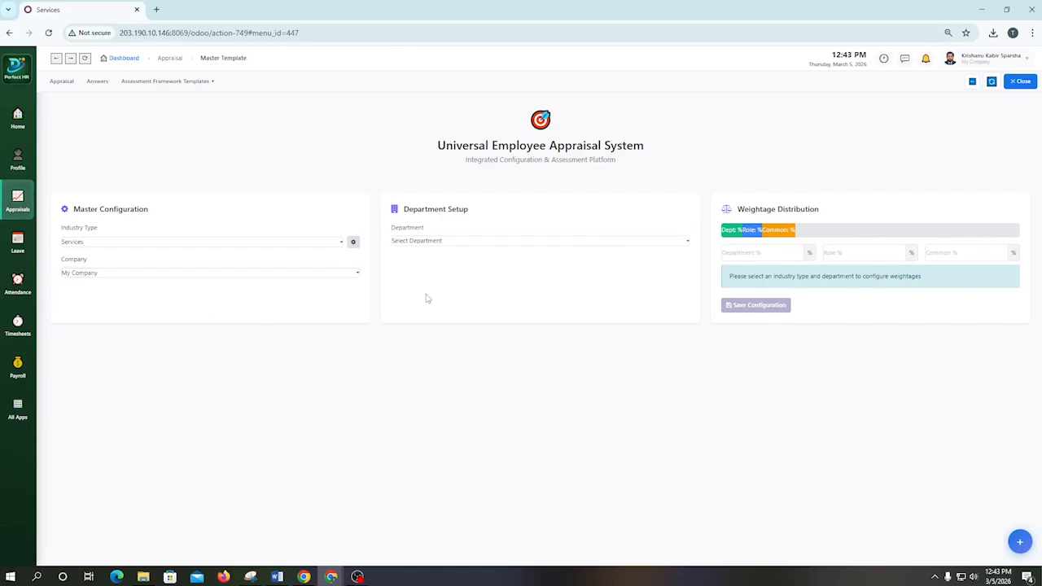
Step: Set the department in the Master Template's Department Setup to Human Resource
{"action": "left_click", "coordinate": [468, 247]}
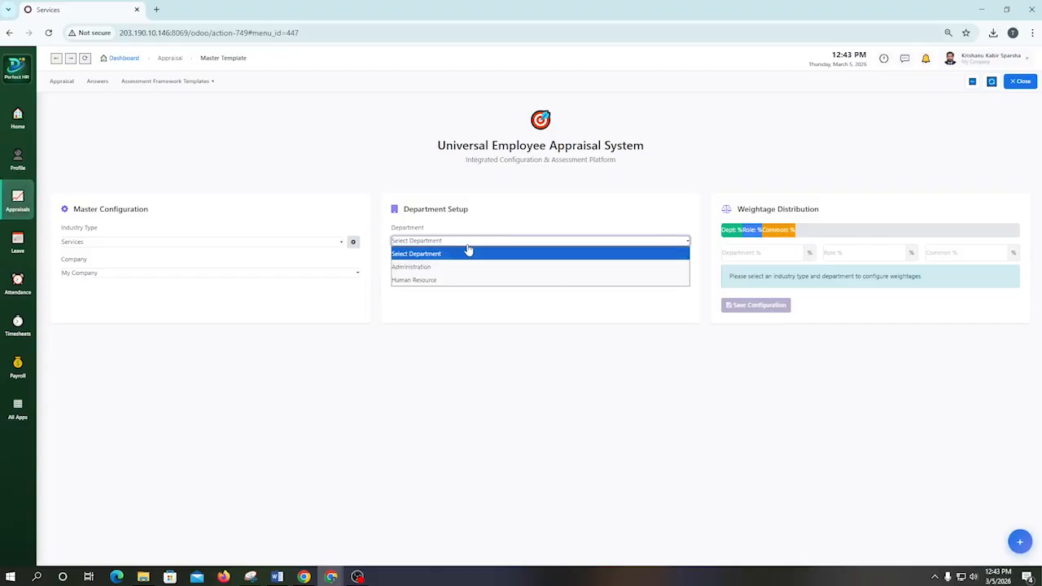
{"action": "left_click", "coordinate": [433, 281]}
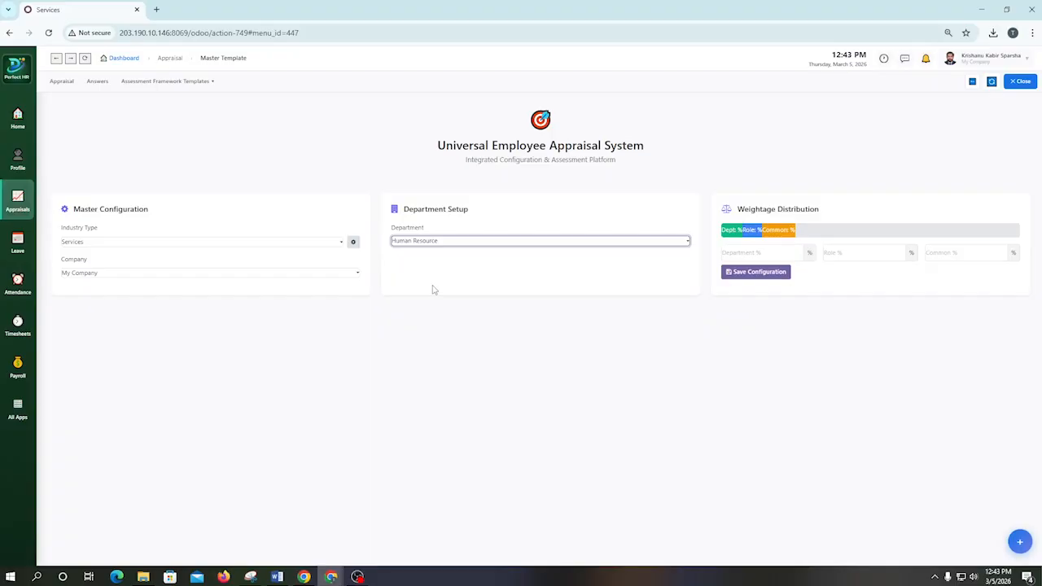
{"action": "left_click", "coordinate": [542, 246]}
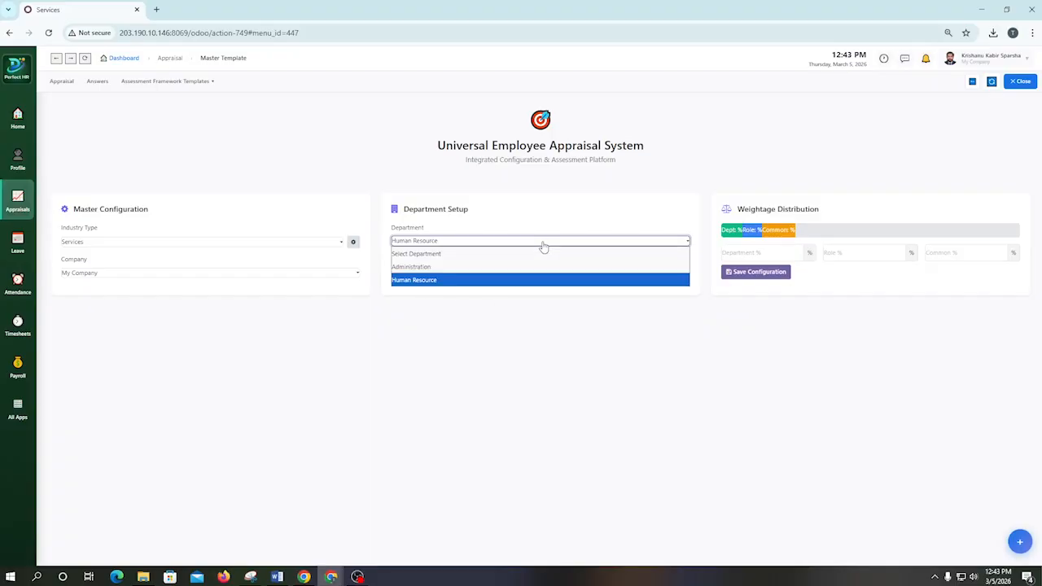
{"action": "left_click", "coordinate": [542, 248]}
{"action": "left_click", "coordinate": [429, 244]}
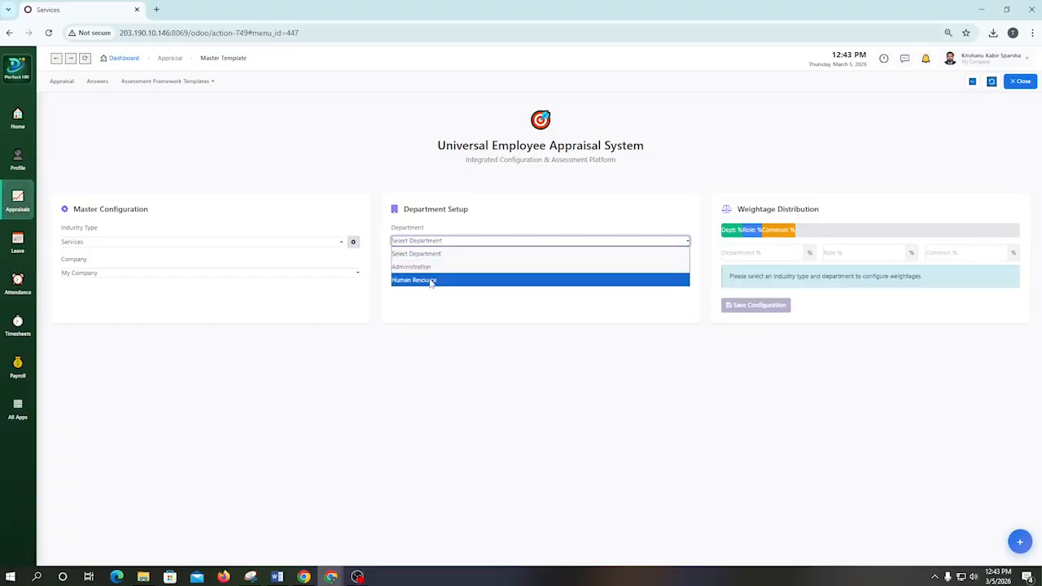
{"action": "left_click", "coordinate": [430, 281]}
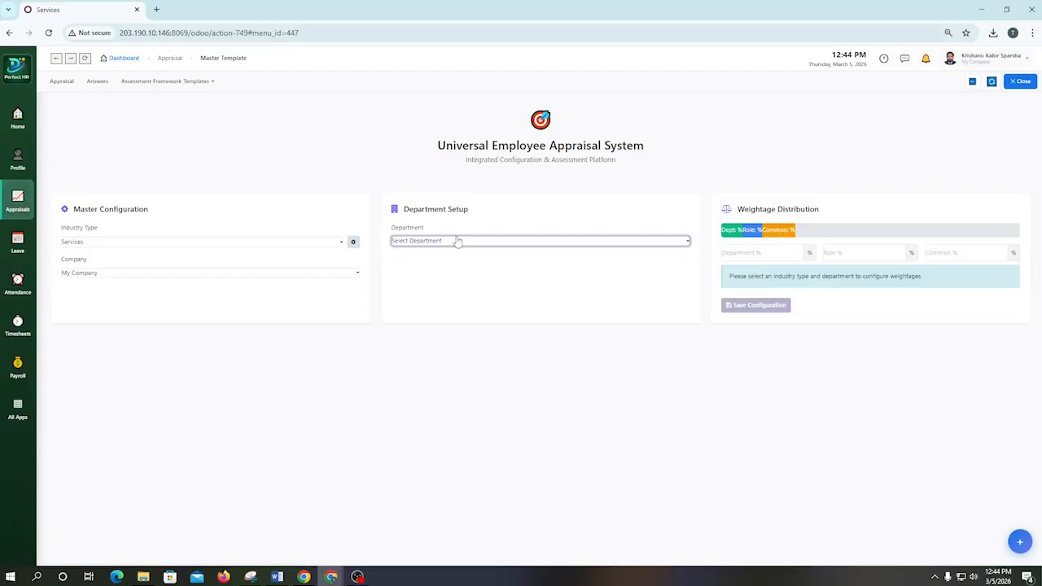
{"action": "left_click", "coordinate": [455, 242]}
{"action": "left_click", "coordinate": [456, 281]}
Step: Distribute the weightage as Department 60%, Role 30% and Common 10%, and save the configuration
{"action": "left_click", "coordinate": [769, 250]}
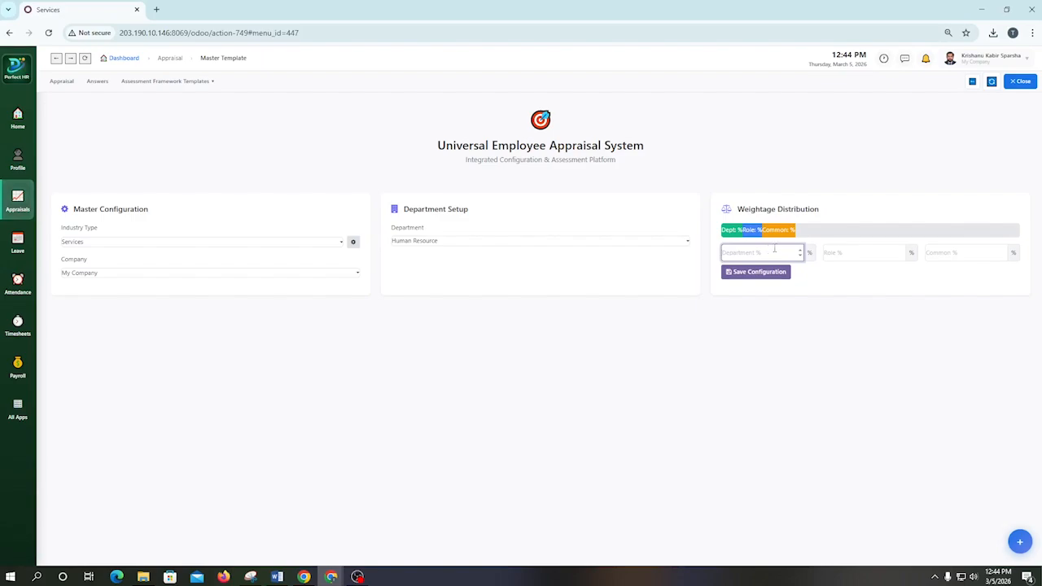
{"action": "type", "text": "60"}
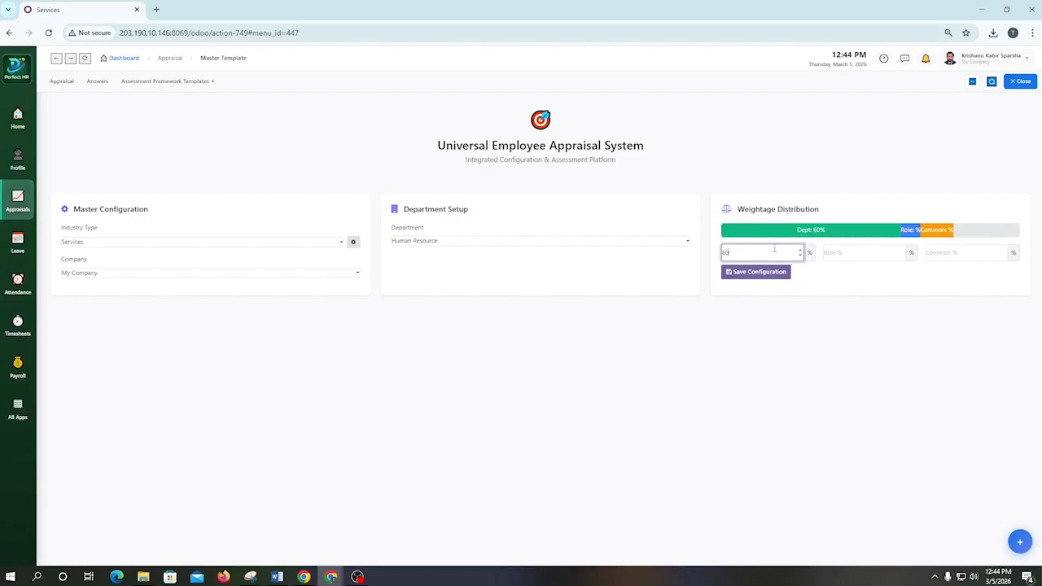
{"action": "left_click", "coordinate": [875, 252]}
{"action": "type", "text": "30"}
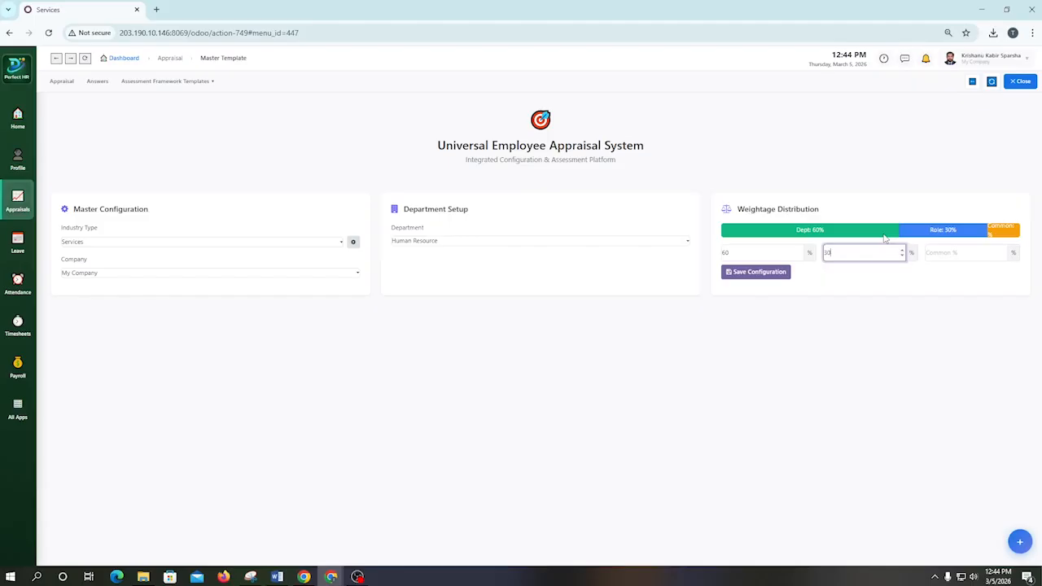
{"action": "left_click", "coordinate": [953, 246]}
{"action": "type", "text": "10"}
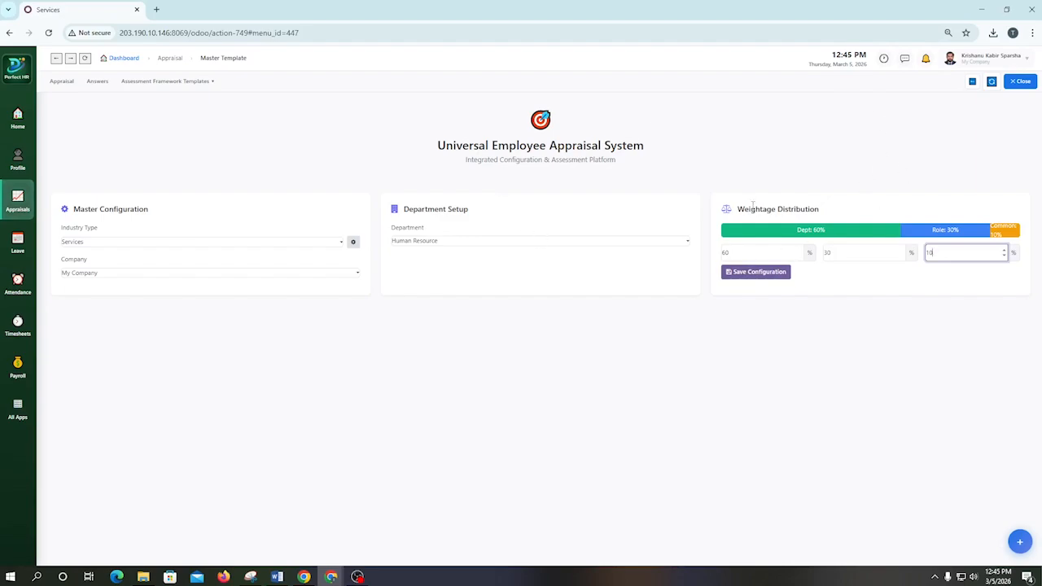
{"action": "left_click", "coordinate": [751, 272]}
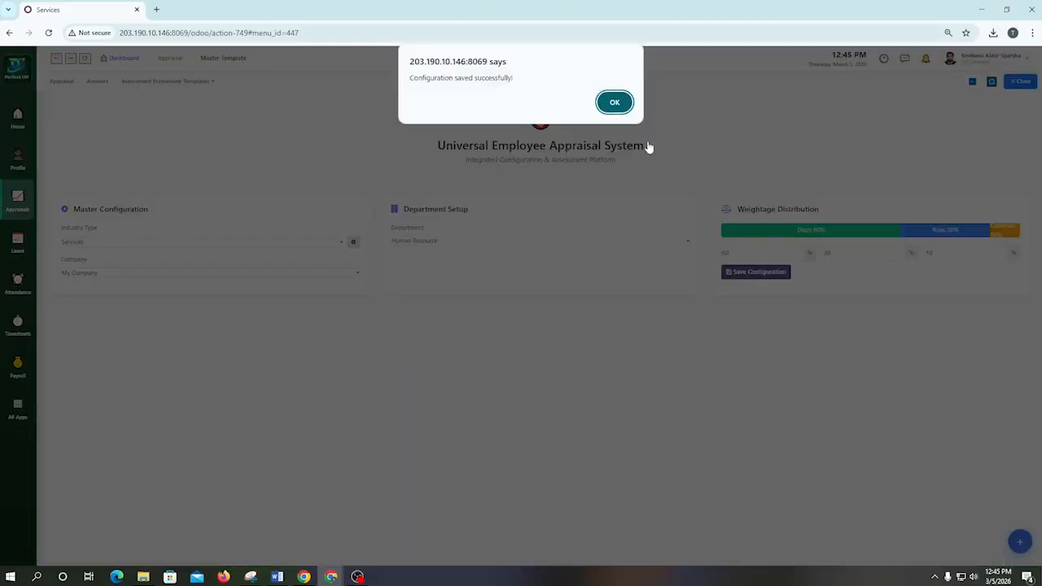
{"action": "left_click", "coordinate": [614, 104]}
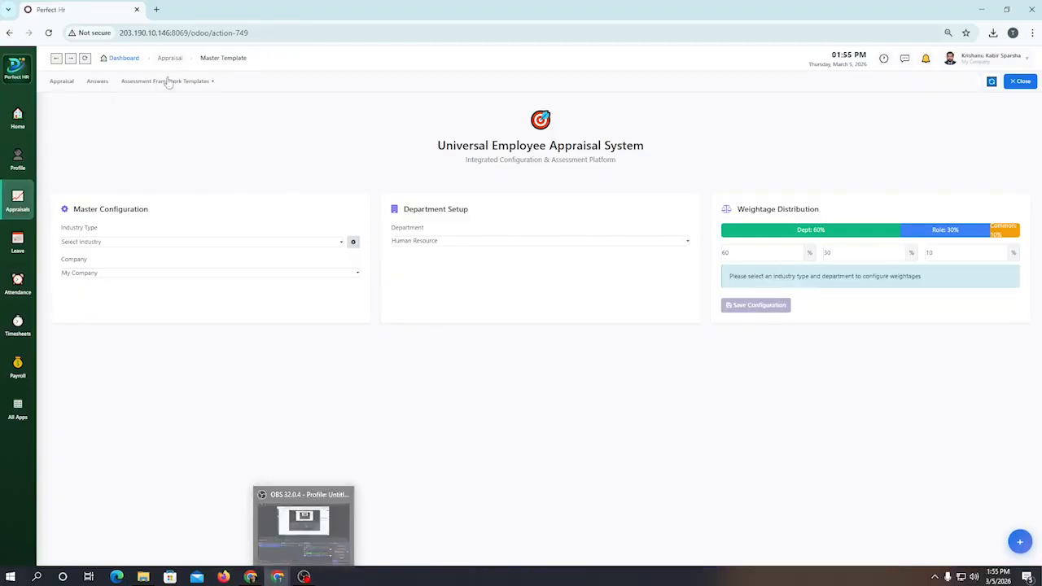
Step: Open the Teams list of the assessment framework templates
{"action": "left_click", "coordinate": [167, 81]}
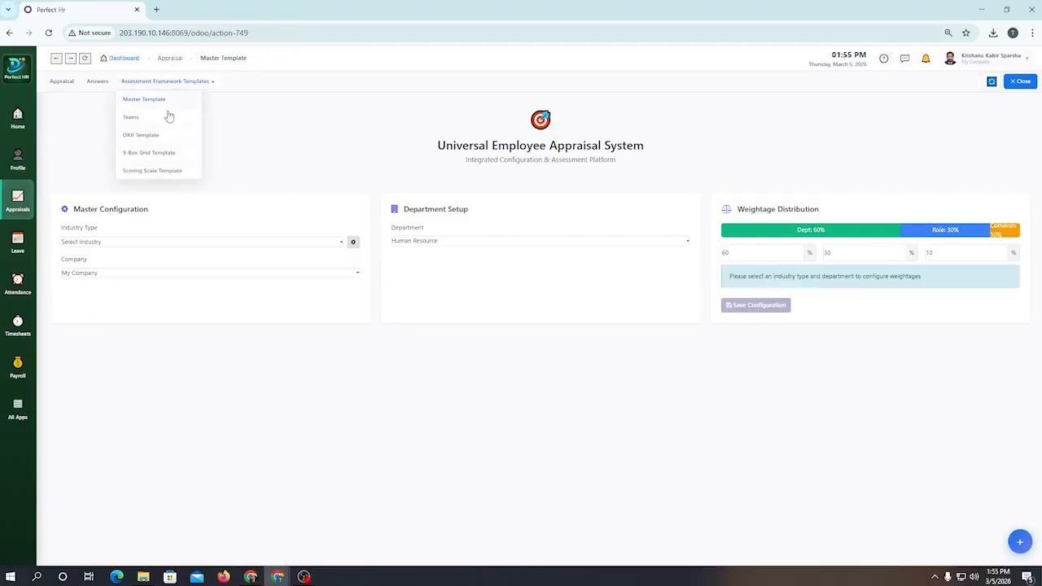
{"action": "left_click", "coordinate": [167, 122]}
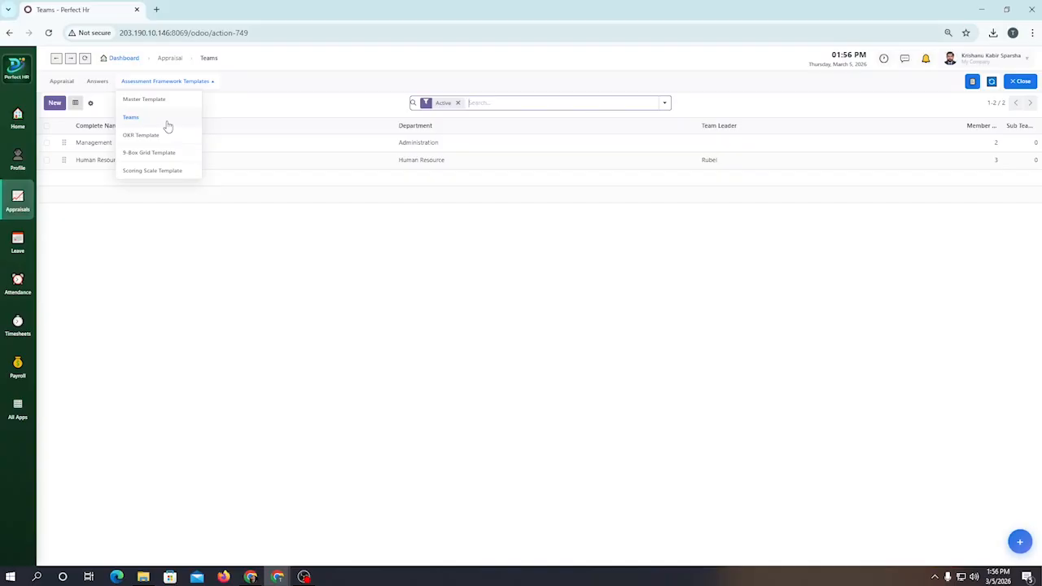
{"action": "left_click", "coordinate": [167, 122]}
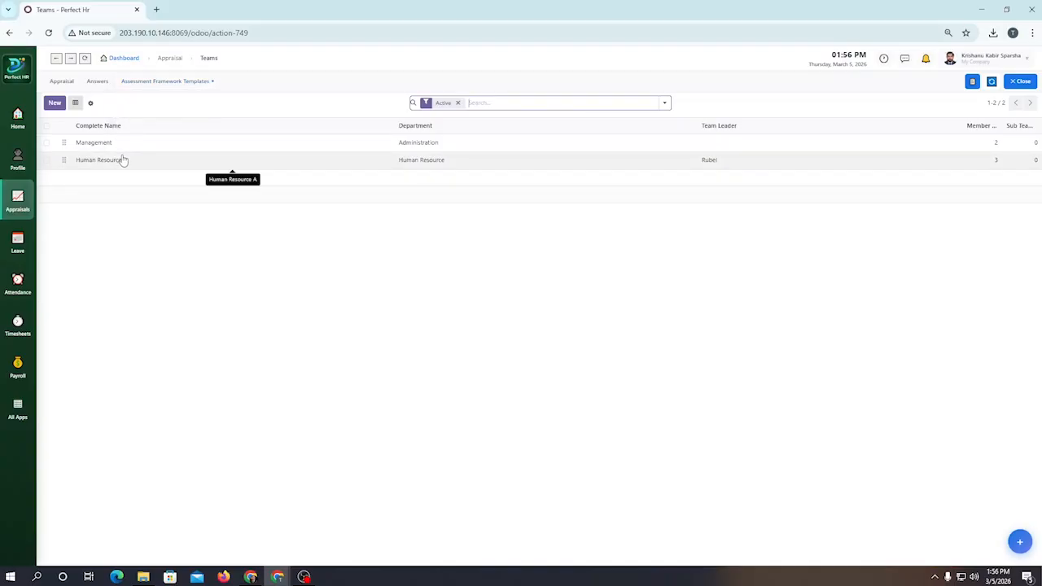
Step: Open the Human Resource team record and review its department, team leader and members
{"action": "left_click", "coordinate": [123, 160]}
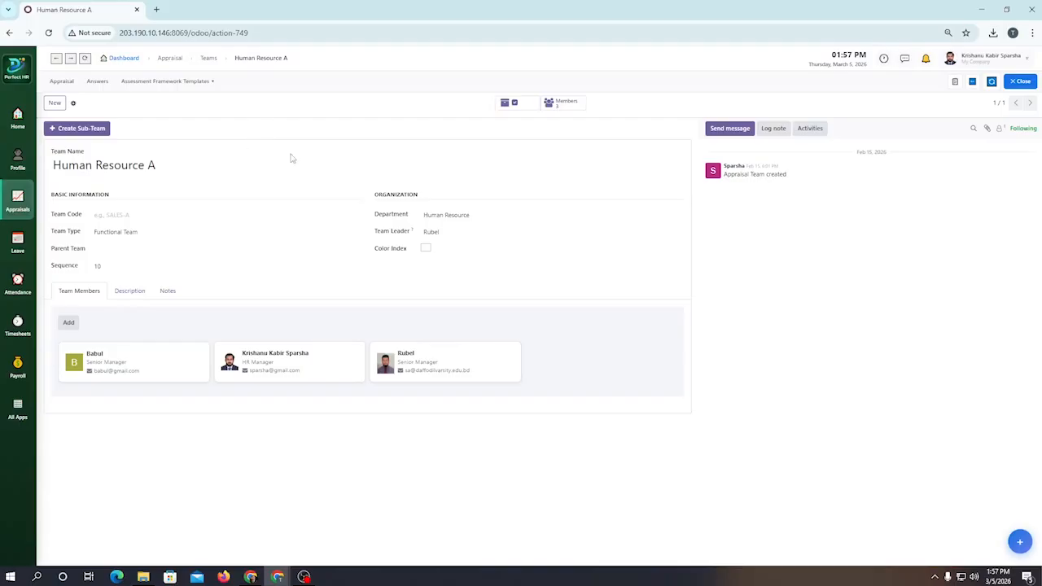
Step: Create a new OKR template named "HR Manager Appraisal - Services Industry"
{"action": "left_click", "coordinate": [198, 82]}
{"action": "left_click", "coordinate": [167, 81]}
{"action": "left_click", "coordinate": [142, 135]}
{"action": "left_click", "coordinate": [54, 103]}
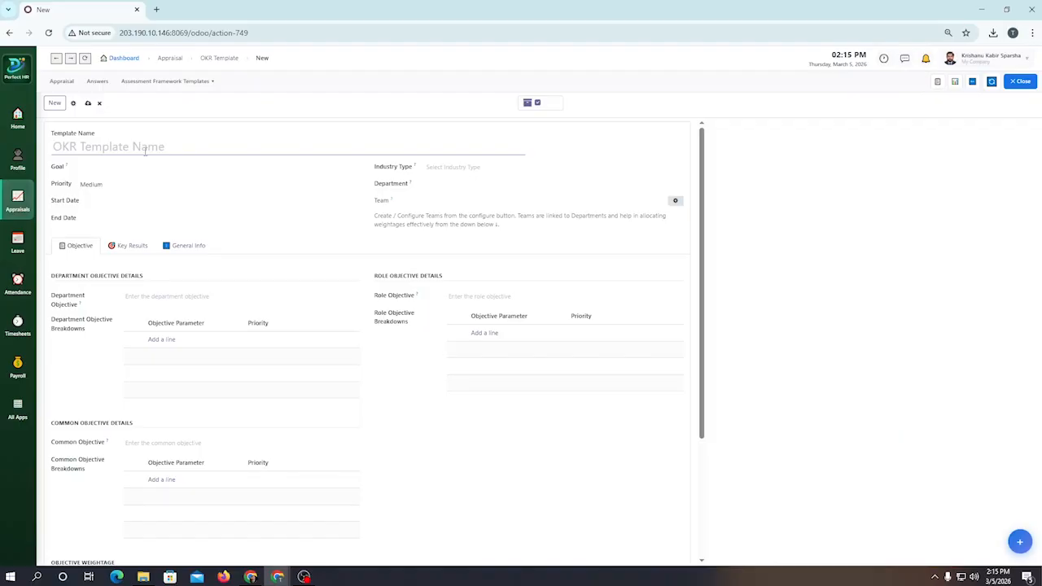
{"action": "type", "text": "HR Ma"}
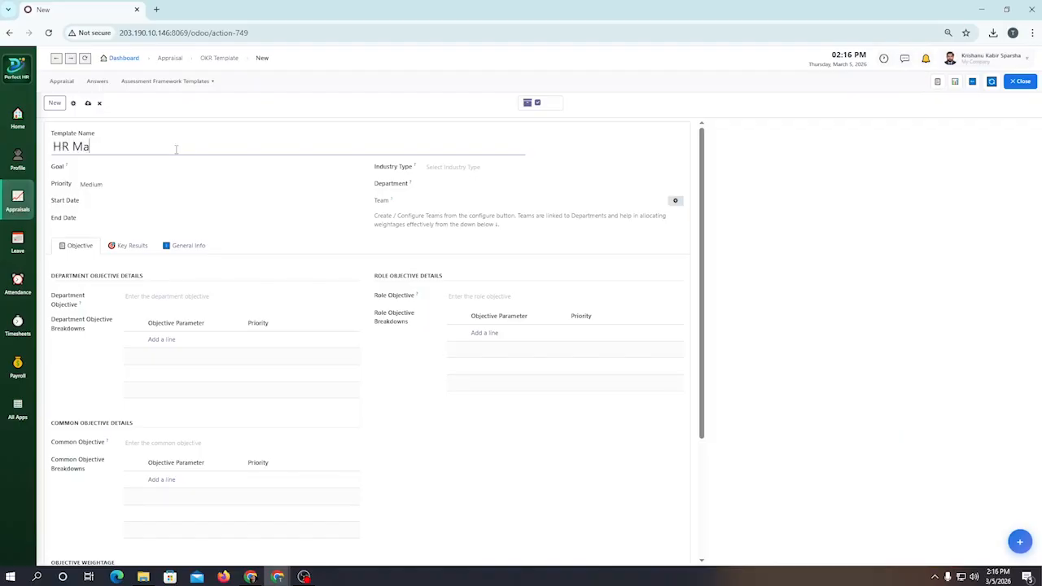
{"action": "type", "text": "nager Appraisal - Services"}
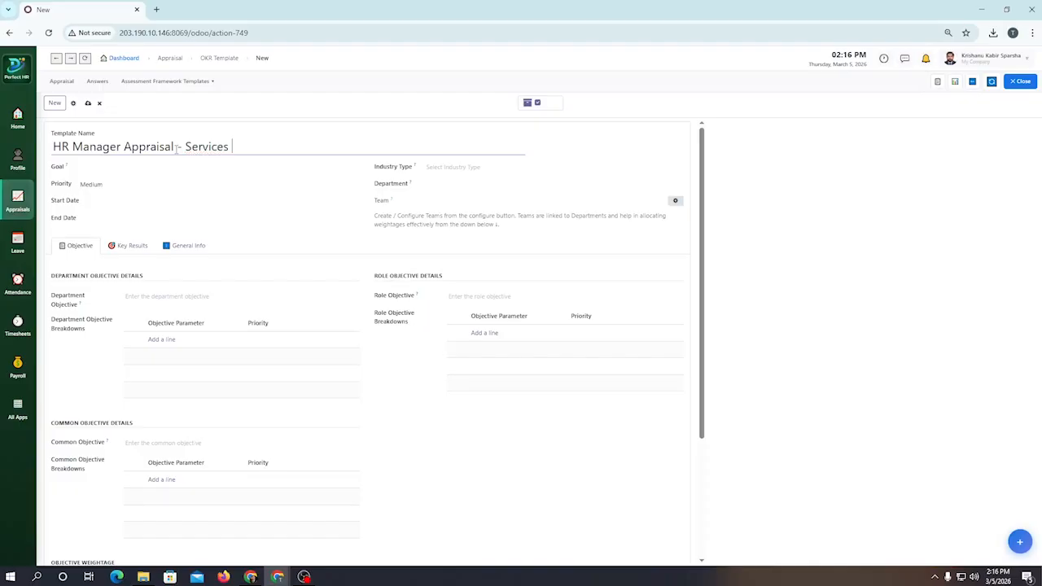
{"action": "type", "text": " Industry"}
Step: Set the template's goal to "Strengthen HR Operations and workforce performance across the organization"
{"action": "left_click", "coordinate": [101, 167]}
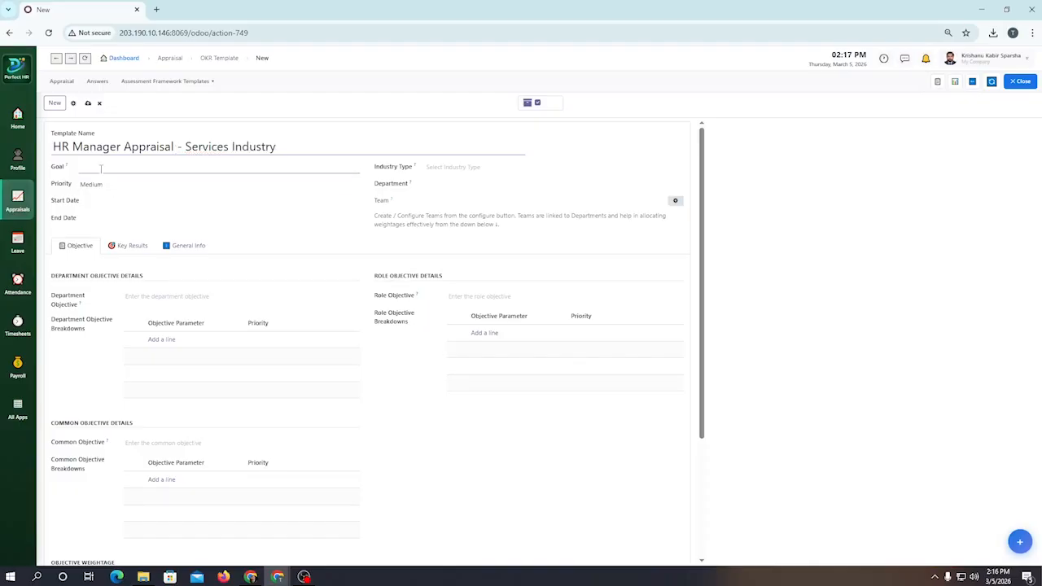
{"action": "type", "text": "Strenthen HR"}
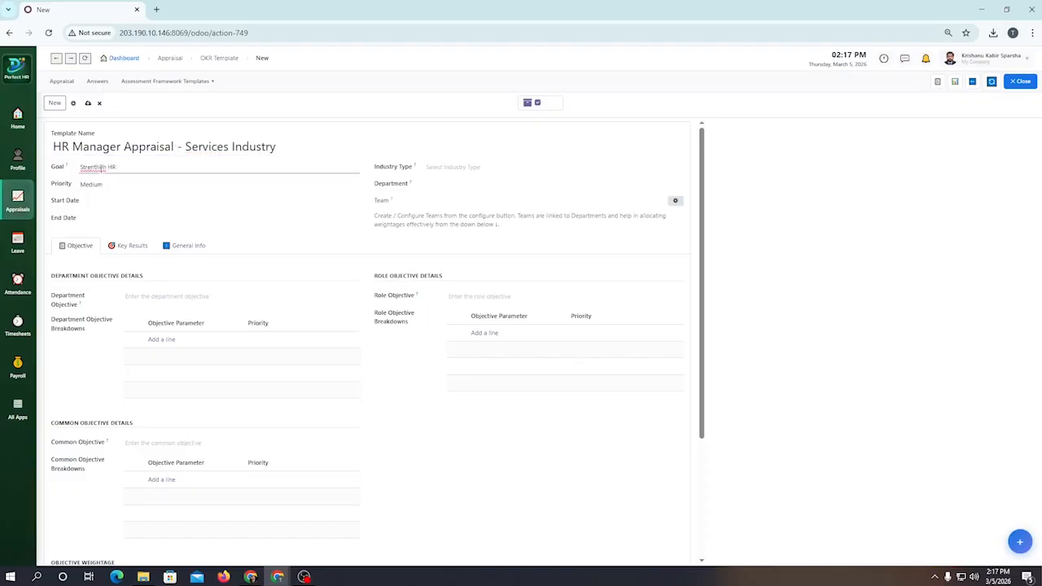
{"action": "right_click", "coordinate": [101, 167]}
{"action": "left_click", "coordinate": [133, 168]}
{"action": "type", "text": "HR Operations and workforce performance acr"}
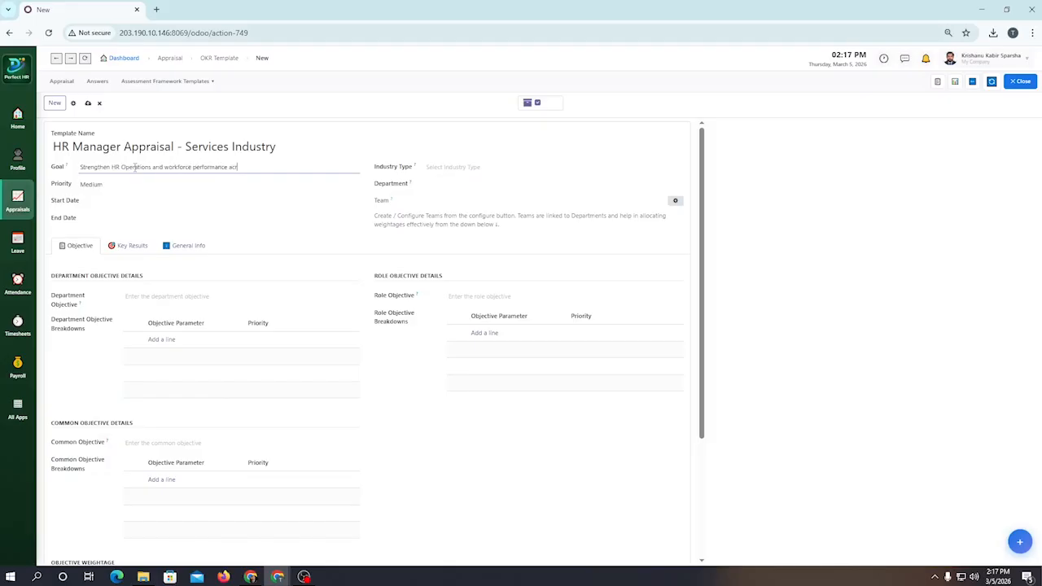
{"action": "type", "text": "oss the organization"}
Step: Set the template's priority to High, with start date 03/05/2026 and end date 03/31/2026
{"action": "left_click", "coordinate": [109, 184]}
{"action": "left_click", "coordinate": [119, 203]}
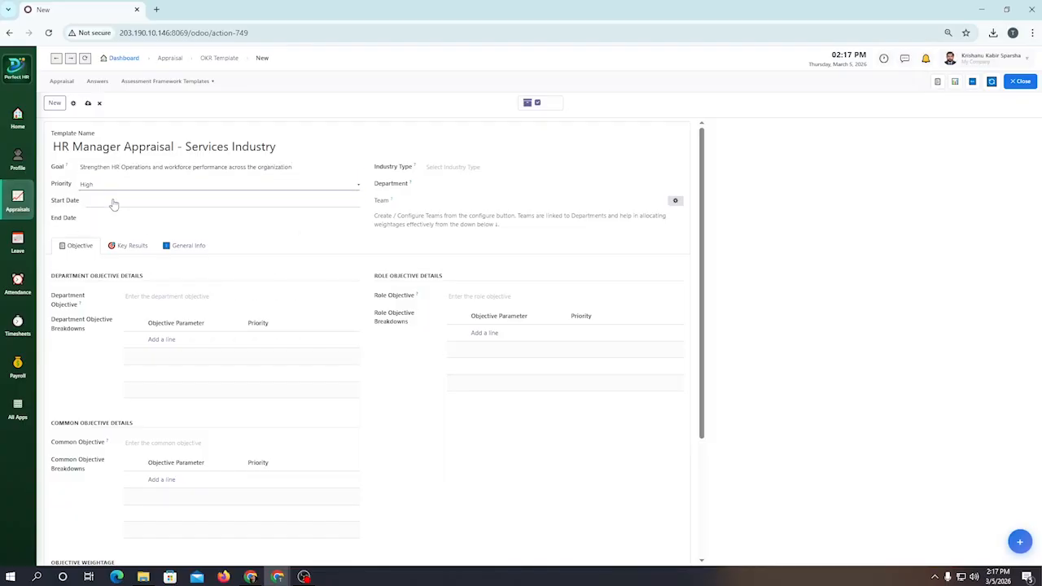
{"action": "left_click", "coordinate": [113, 203]}
{"action": "left_click", "coordinate": [253, 268]}
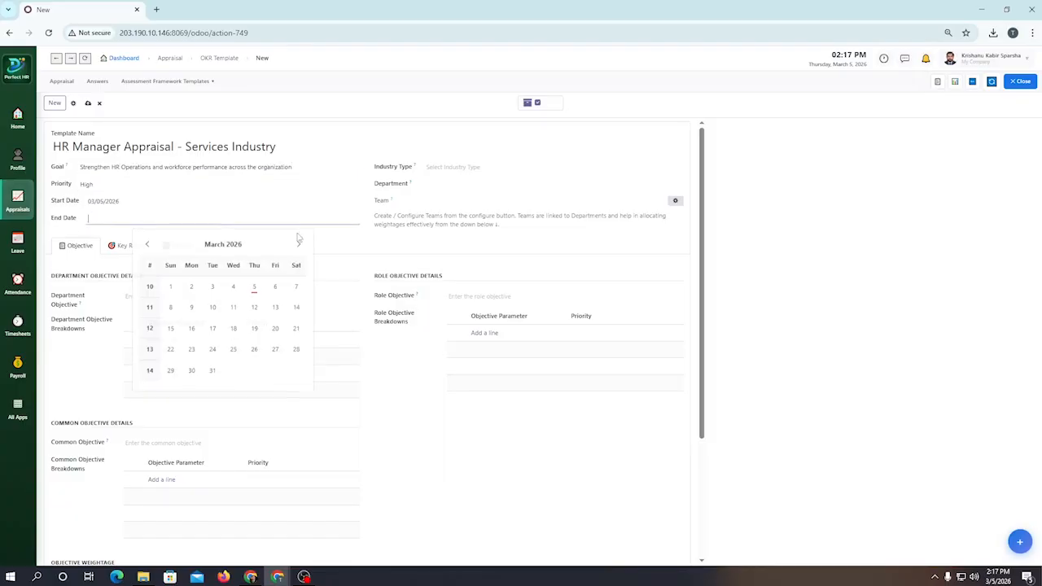
{"action": "left_click", "coordinate": [212, 371]}
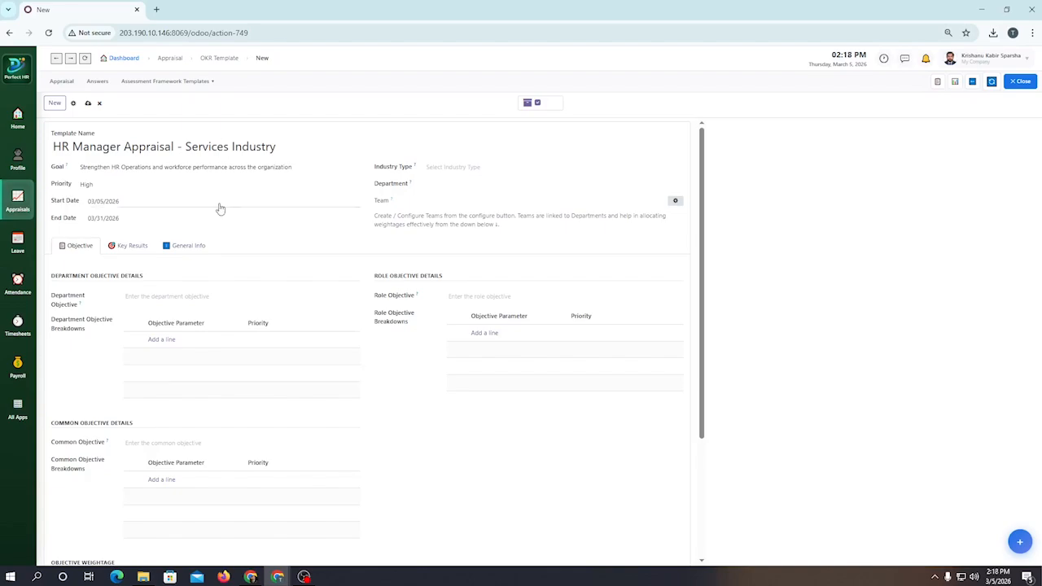
Step: Set the template's industry type to Services and its department to Human Resource
{"action": "left_click", "coordinate": [456, 167]}
{"action": "left_click", "coordinate": [467, 208]}
{"action": "left_click", "coordinate": [439, 187]}
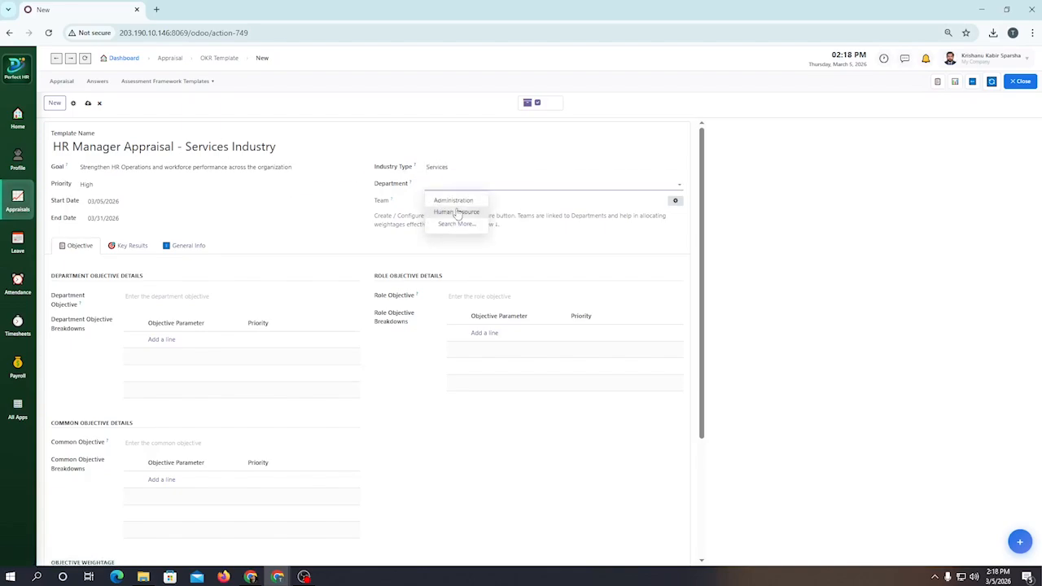
{"action": "left_click", "coordinate": [457, 212]}
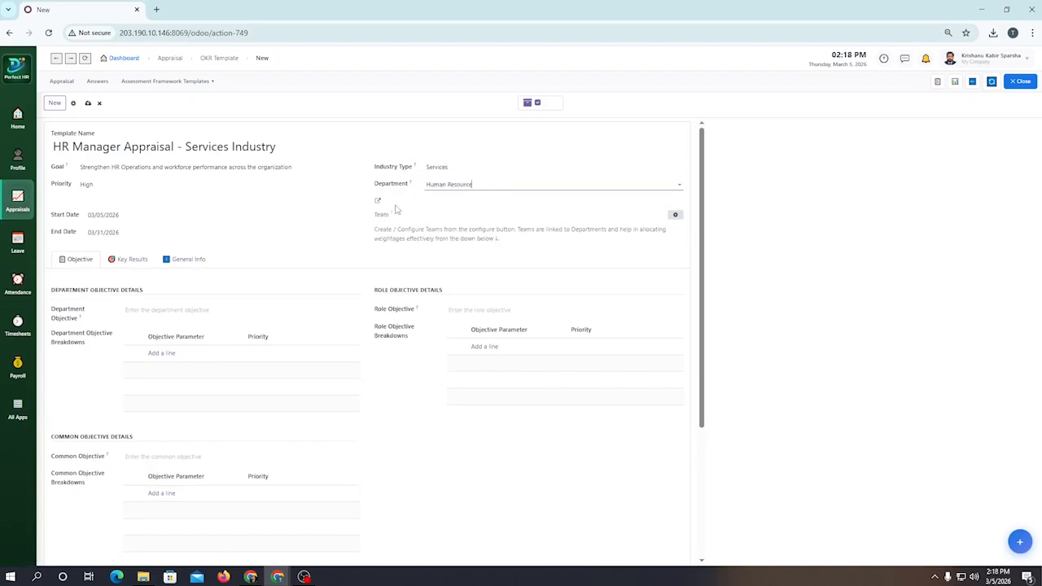
Step: Review the template's objective sections and available weightage, and try to save the template
{"action": "scroll", "coordinate": [316, 221], "scroll_direction": "down", "scroll_amount": 4}
{"action": "scroll", "coordinate": [360, 272], "scroll_direction": "up", "scroll_amount": 4}
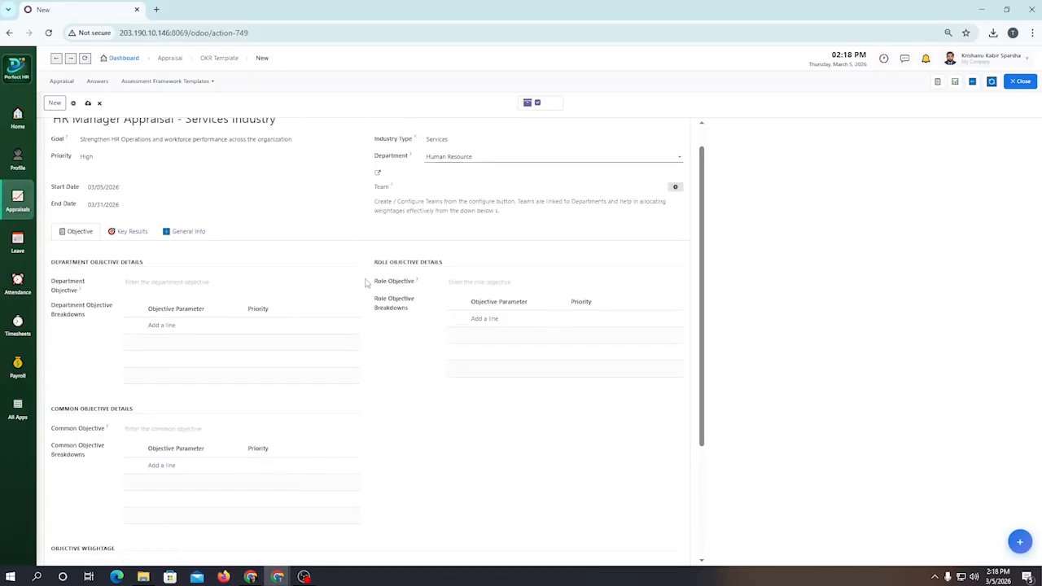
{"action": "scroll", "coordinate": [359, 260], "scroll_direction": "down", "scroll_amount": 4}
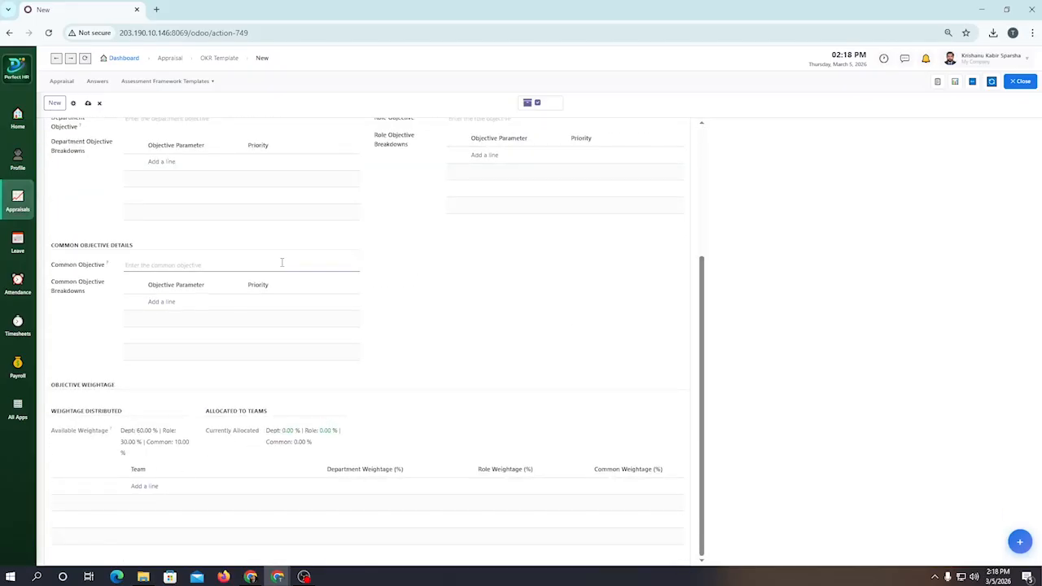
{"action": "scroll", "coordinate": [282, 216], "scroll_direction": "up", "scroll_amount": 3}
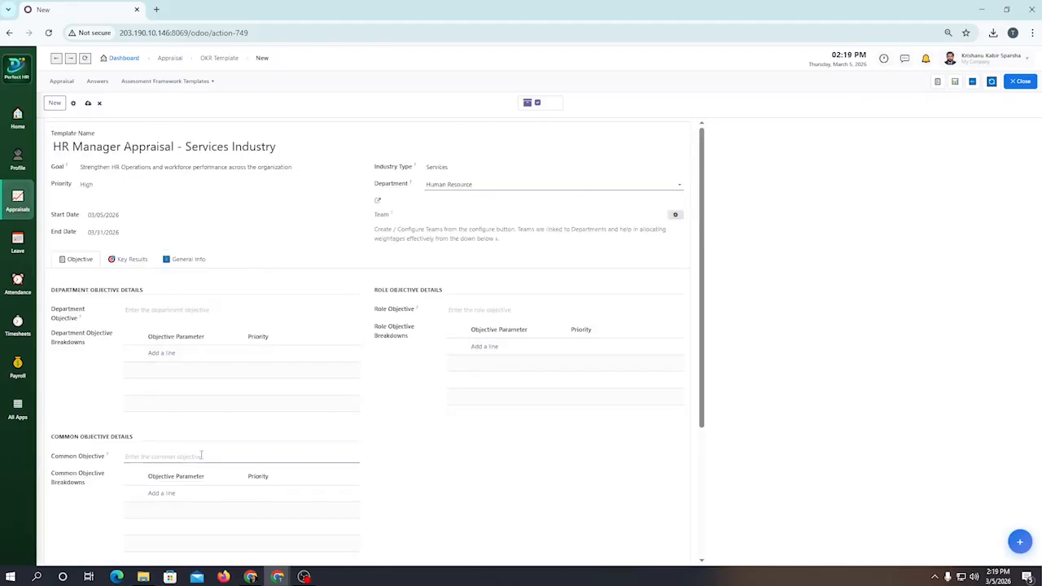
{"action": "scroll", "coordinate": [204, 455], "scroll_direction": "down", "scroll_amount": 3}
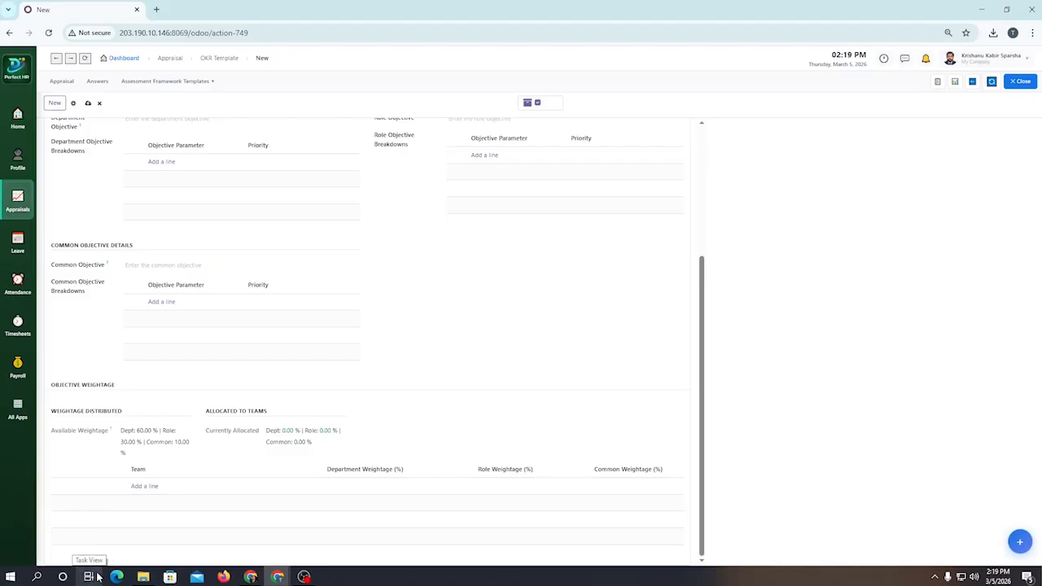
{"action": "scroll", "coordinate": [291, 488], "scroll_direction": "up", "scroll_amount": 5}
{"action": "left_click", "coordinate": [88, 103]}
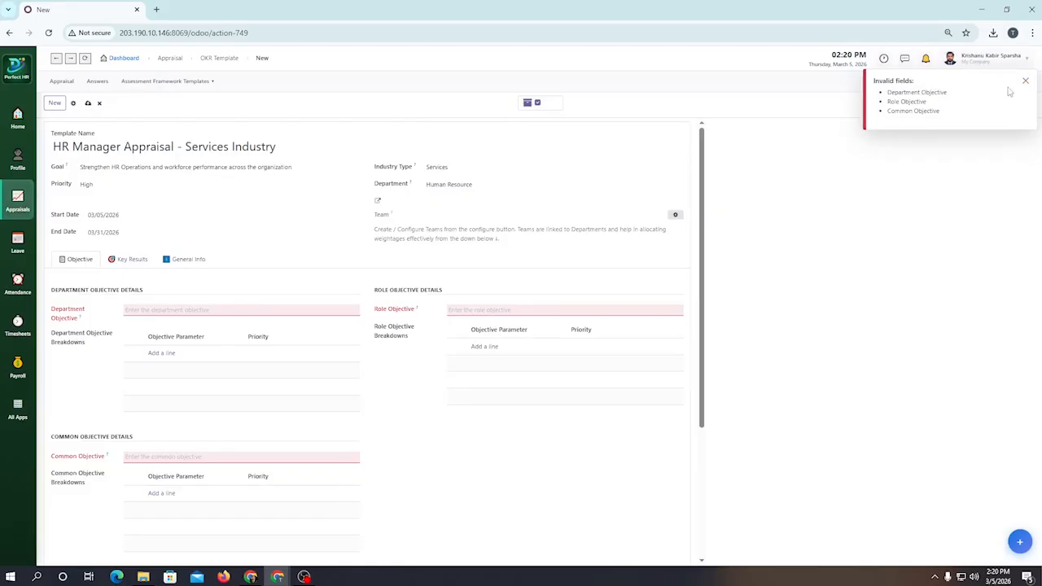
{"action": "scroll", "coordinate": [242, 369], "scroll_direction": "down", "scroll_amount": 3}
{"action": "scroll", "coordinate": [241, 368], "scroll_direction": "up", "scroll_amount": 3}
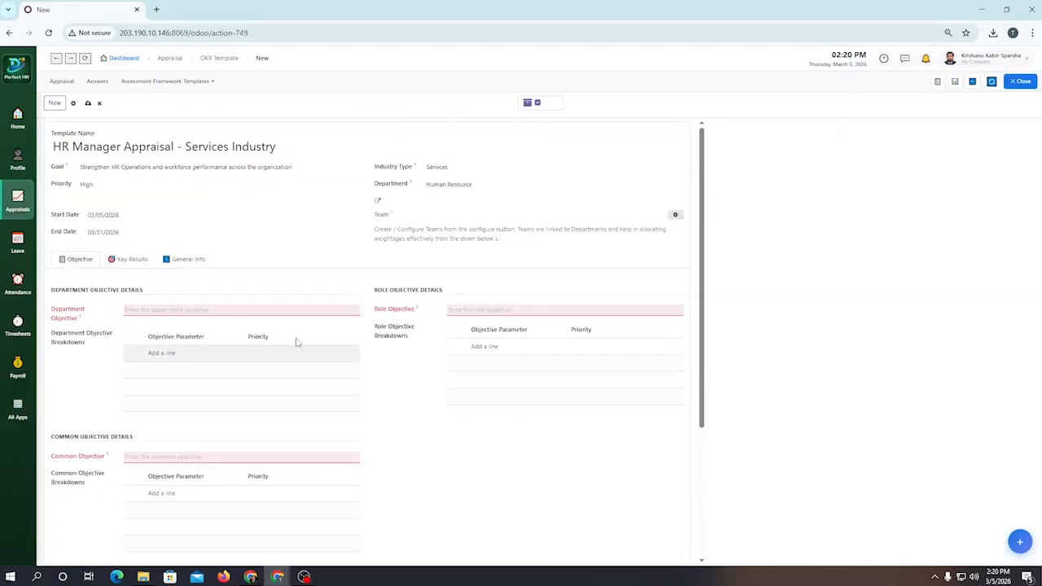
Step: Enter the department objective "Drive HR departmental excellence through effective people management, policy governance and compliance"
{"action": "left_click", "coordinate": [273, 307]}
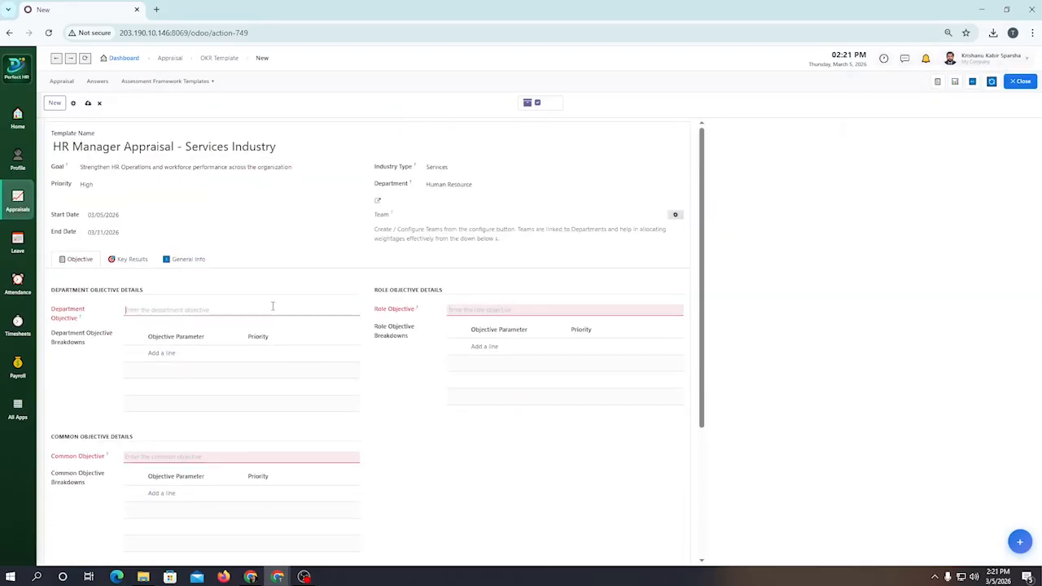
{"action": "type", "text": "Drive HR departmental execelence "}
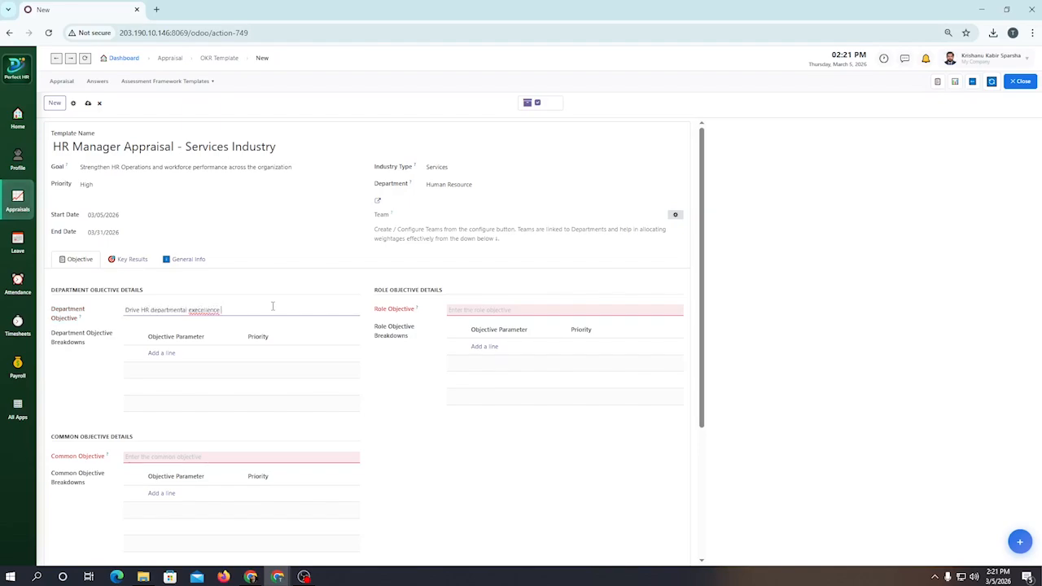
{"action": "type", "text": "through effetve"}
{"action": "type", "text": "ve "}
{"action": "type", "text": "people manageme"}
{"action": "type", "text": "nt, policy gover"}
{"action": "type", "text": "nance"}
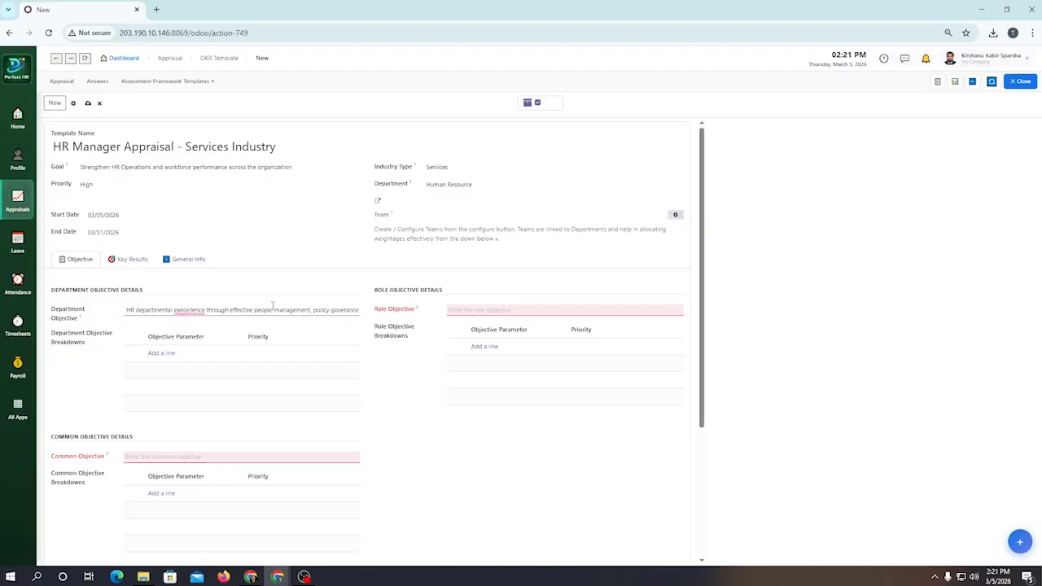
{"action": "type", "text": " and complic"}
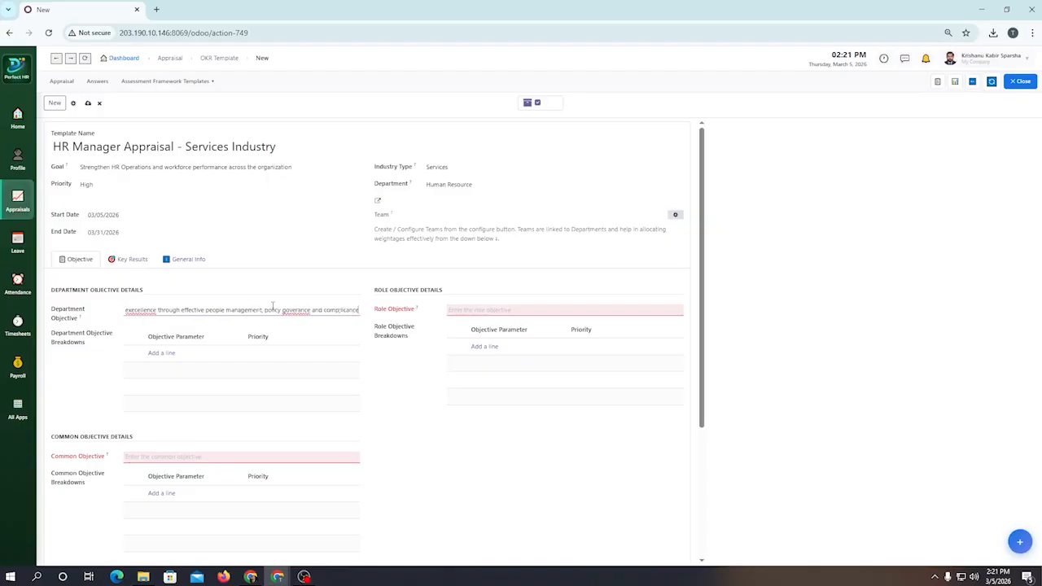
{"action": "type", "text": "ance"}
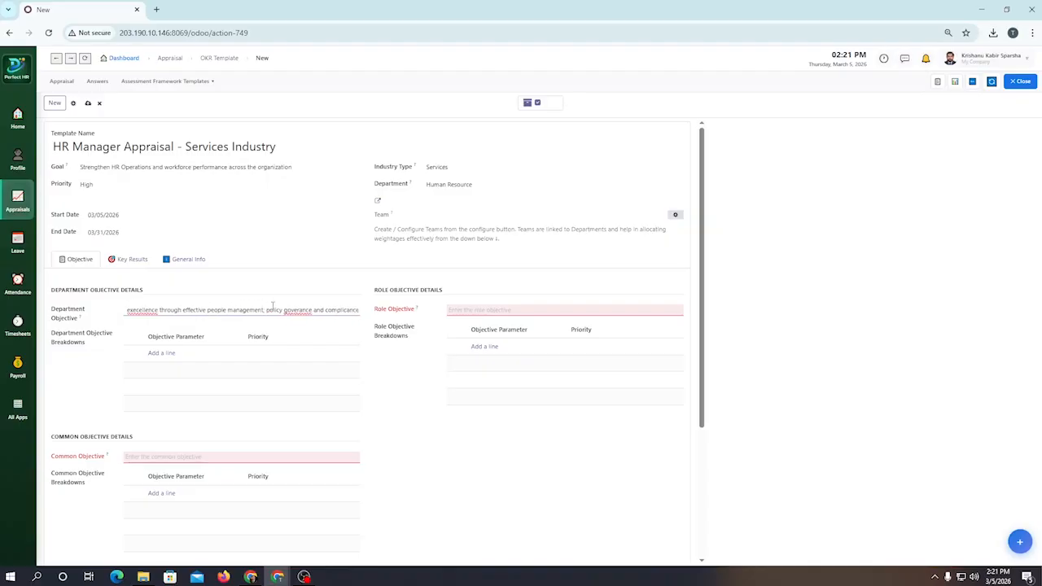
Step: Correct the spelling of "compliance", "governance" and "excellence" in the department objective
{"action": "right_click", "coordinate": [352, 312]}
{"action": "left_click", "coordinate": [380, 56]}
{"action": "right_click", "coordinate": [307, 311]}
{"action": "left_click", "coordinate": [372, 73]}
{"action": "right_click", "coordinate": [152, 310]}
{"action": "left_click", "coordinate": [220, 84]}
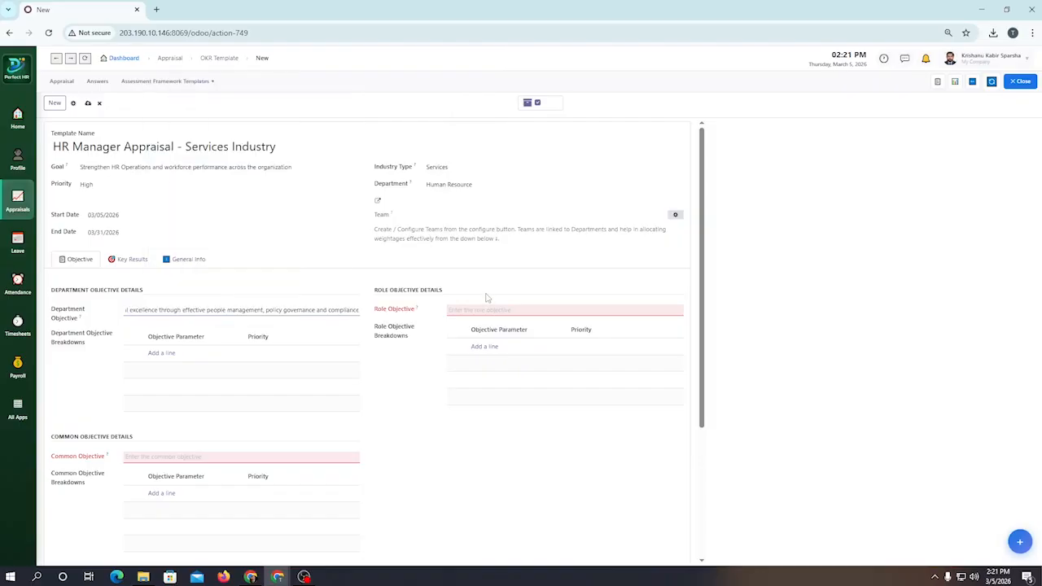
{"action": "left_click", "coordinate": [362, 318]}
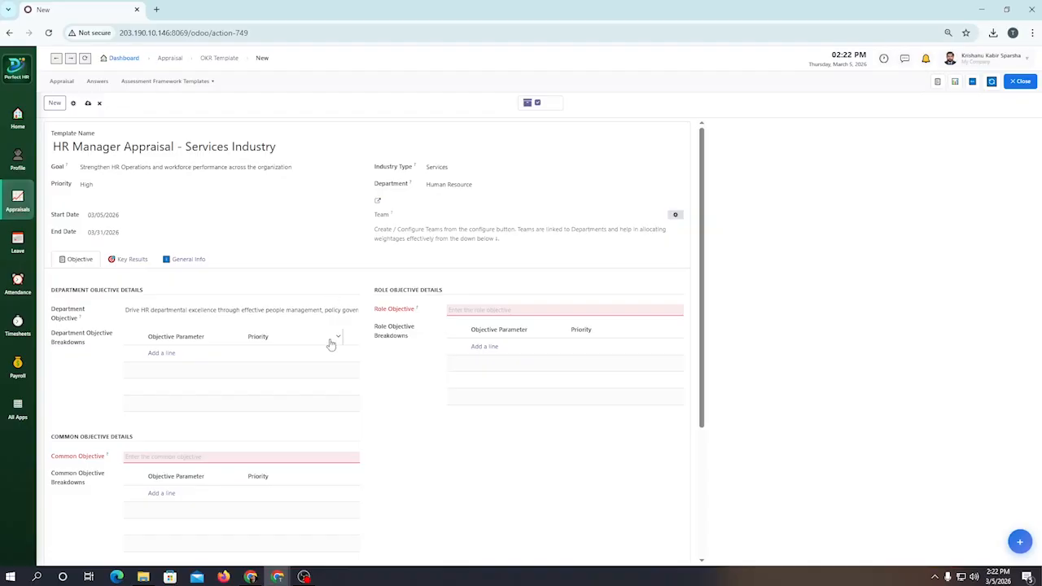
Step: Add the department objective breakdown "Develops and enforces HR Policies and procedures"
{"action": "left_click", "coordinate": [163, 353]}
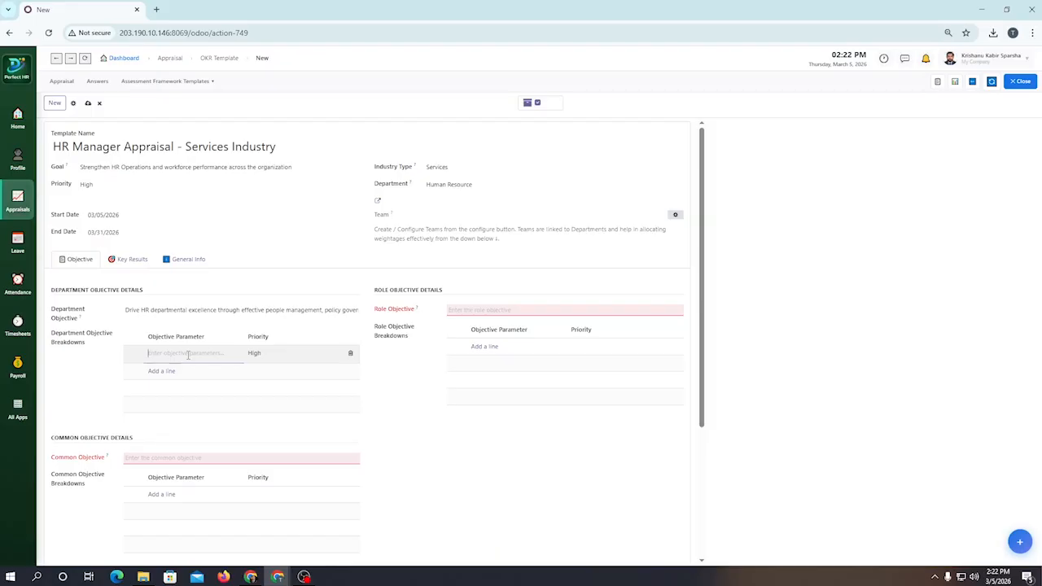
{"action": "type", "text": "De"}
{"action": "type", "text": "velops and Enforces HR Policies"}
{"action": "type", "text": " and procedures"}
Step: Add the department objective breakdown "Oversees end-to-end recruitment and onboarding systems." and correct its spelling
{"action": "left_click", "coordinate": [194, 371]}
{"action": "type", "text": "Over"}
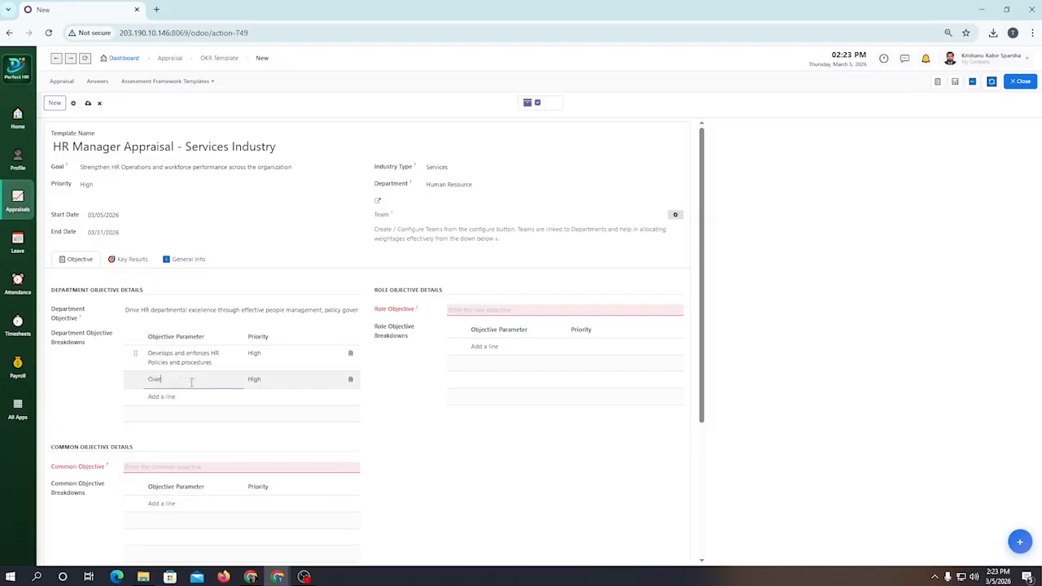
{"action": "type", "text": "sees end-to-end recruitment and"}
{"action": "type", "text": " onboarding systems"}
{"action": "type", "text": "."}
{"action": "right_click", "coordinate": [191, 381]}
{"action": "left_click", "coordinate": [227, 156]}
Step: Add the department objective breakdown "Ensures full compliance with labor laws and regulations."
{"action": "key", "text": "Return"}
{"action": "type", "text": "Ensur"}
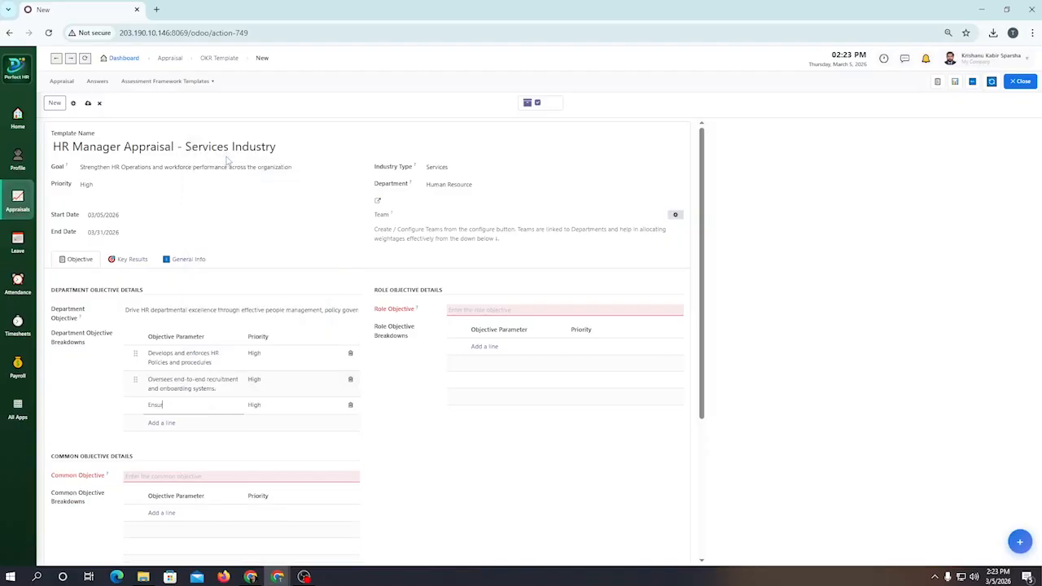
{"action": "type", "text": "es full compliance with labor laws and regulations."}
Step: Add the department objective breakdown "Manages and improves employee performance frameworks."
{"action": "key", "text": "Return"}
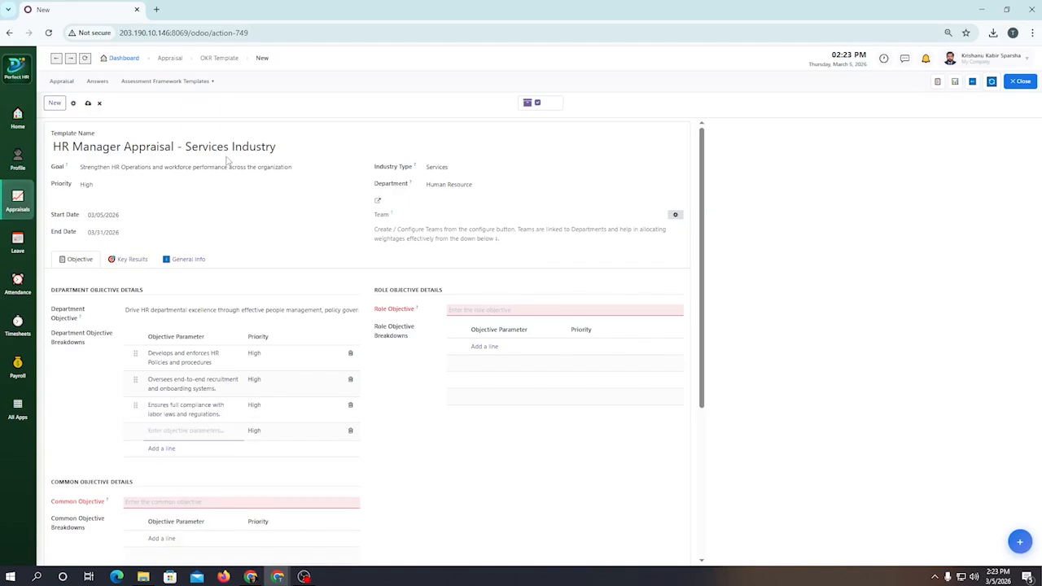
{"action": "type", "text": "Manages and improves employee performance frameworks."}
Step: Set the role objective to "Lead strategic HR initiatives that attract, develop, and retain organizational talent."
{"action": "left_click", "coordinate": [590, 312]}
{"action": "left_click", "coordinate": [569, 310]}
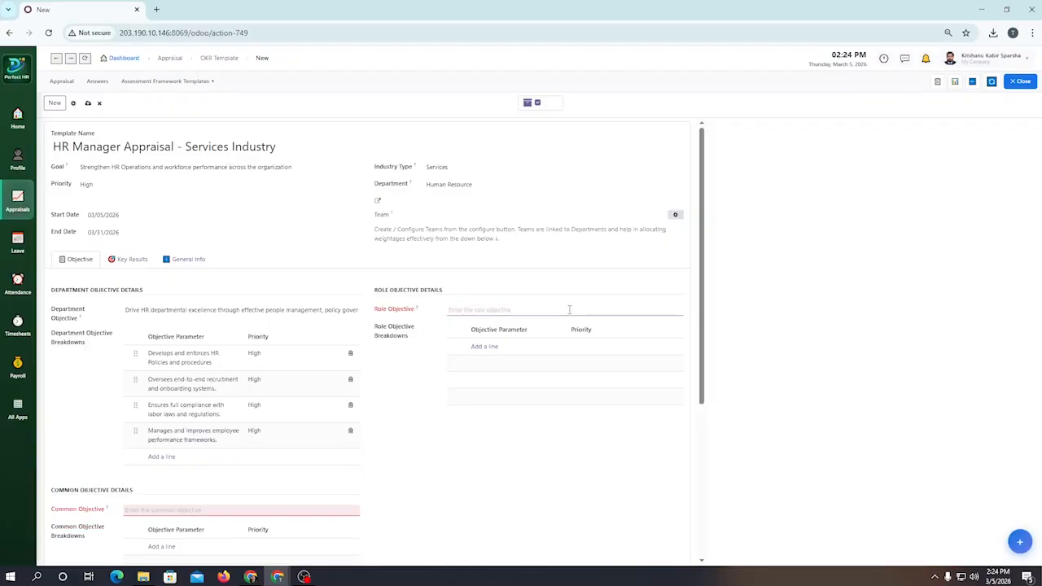
{"action": "type", "text": "Lead strategic HR initiatives that attract, develop, and retain or"}
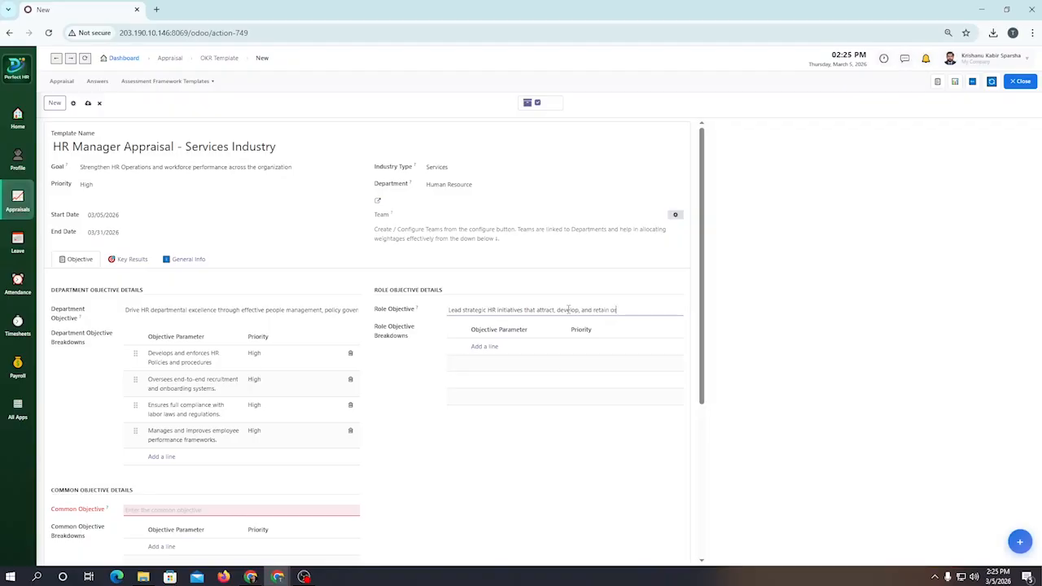
{"action": "type", "text": "ganizational"}
{"action": "right_click", "coordinate": [629, 311]}
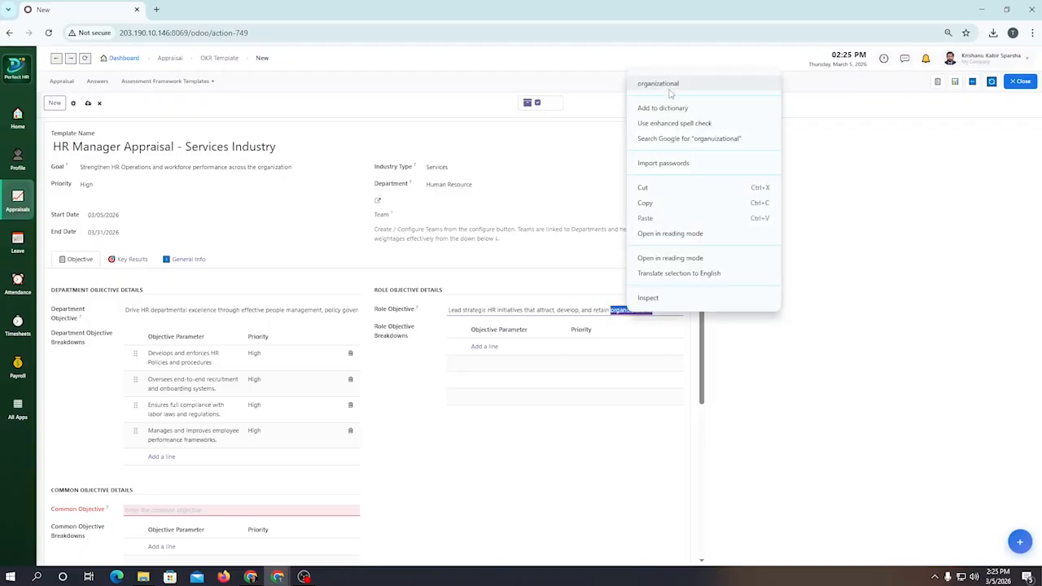
{"action": "left_click", "coordinate": [673, 85]}
{"action": "type", "text": "talent."}
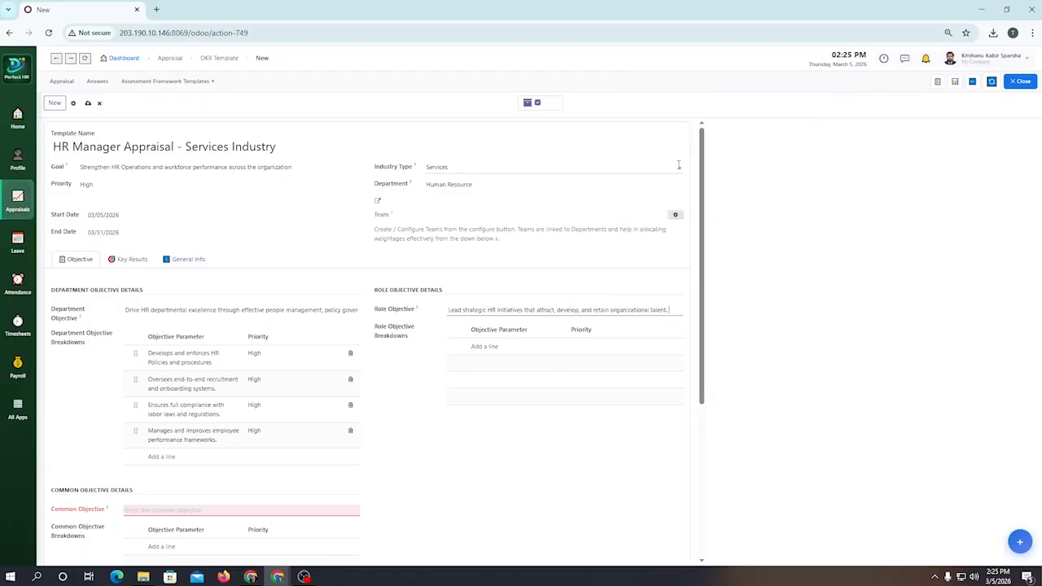
Step: Add the role objective breakdown "Designs and implements talent acquisition stratigies"
{"action": "left_click", "coordinate": [485, 346]}
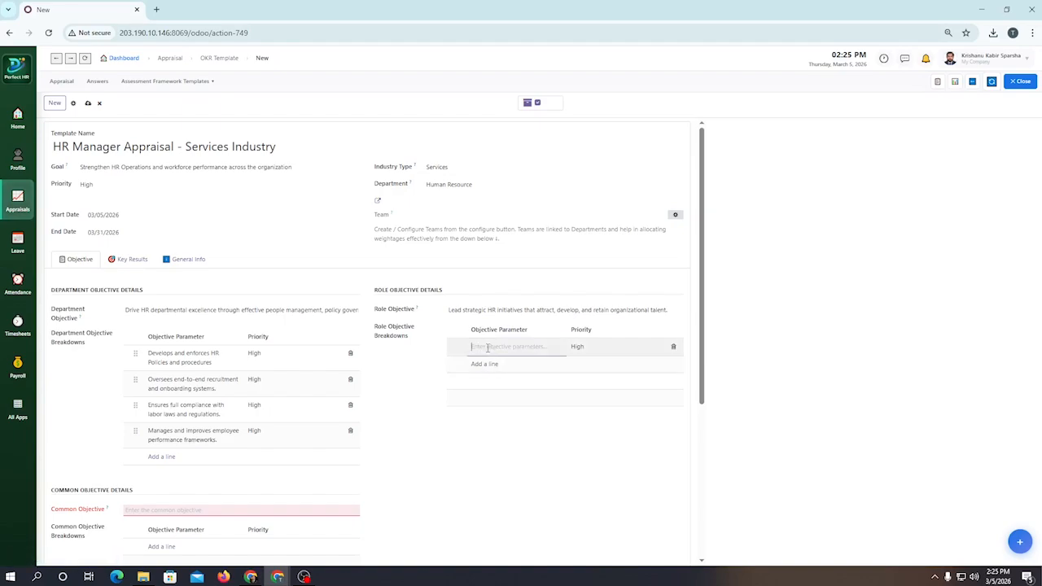
{"action": "type", "text": "Designs and implem"}
{"action": "type", "text": "ents tale"}
{"action": "type", "text": "nt acquisition strategies"}
Step: Add the role objective breakdown "Leads employee engagement and retention programs"
{"action": "key", "text": "Return"}
{"action": "type", "text": "Leads em"}
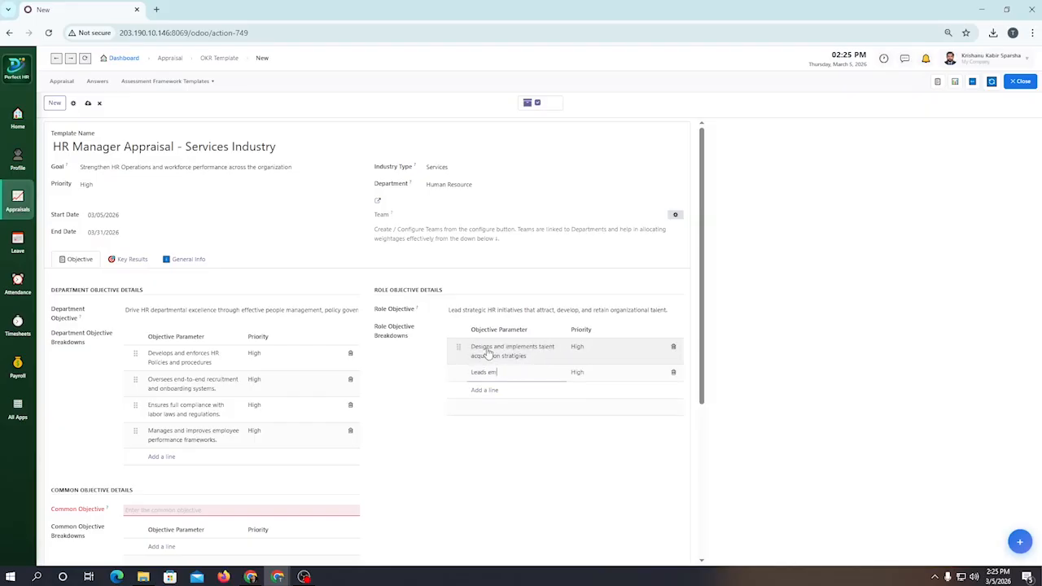
{"action": "type", "text": "ployee engagement and retention programs"}
Step: Add the role objective breakdown "Conducts performance appraisal planning and calibration."
{"action": "key", "text": "Return"}
{"action": "type", "text": "Condu"}
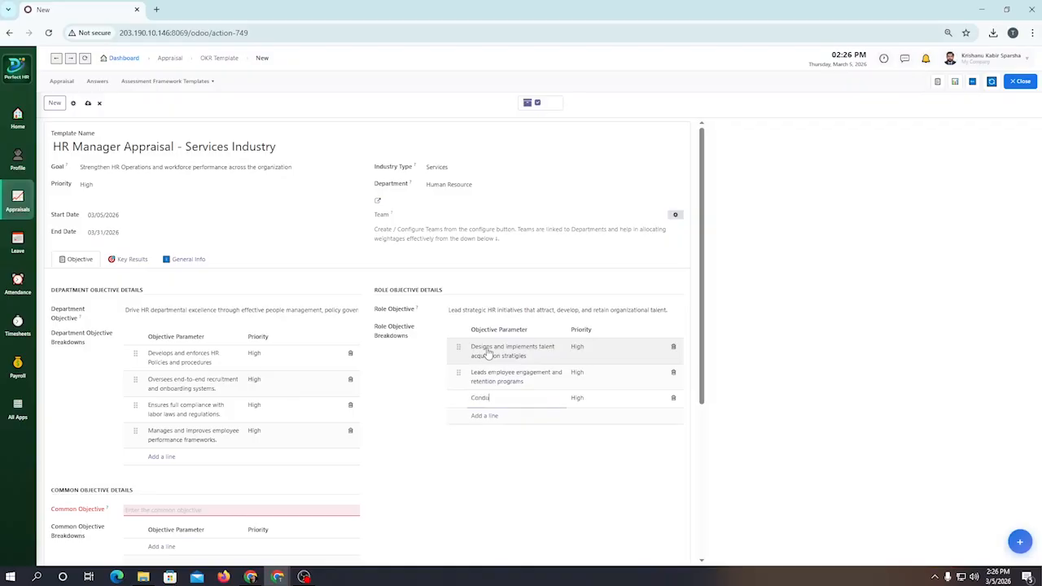
{"action": "type", "text": "cts performance appraisal plan"}
{"action": "type", "text": "ning and calibrat"}
{"action": "type", "text": "ion."}
Step: Add the role objective breakdown "Manages Hr team productivity and professional development." as the final line
{"action": "key", "text": "Return"}
{"action": "type", "text": "Manages Hr team"}
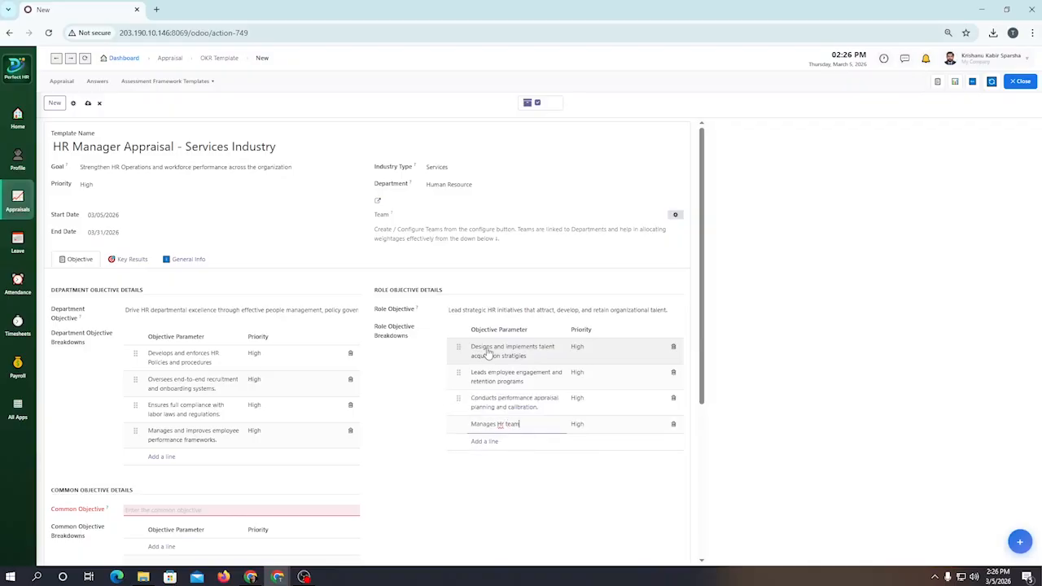
{"action": "type", "text": " productivity and profe"}
{"action": "type", "text": "ssional development"}
{"action": "type", "text": "."}
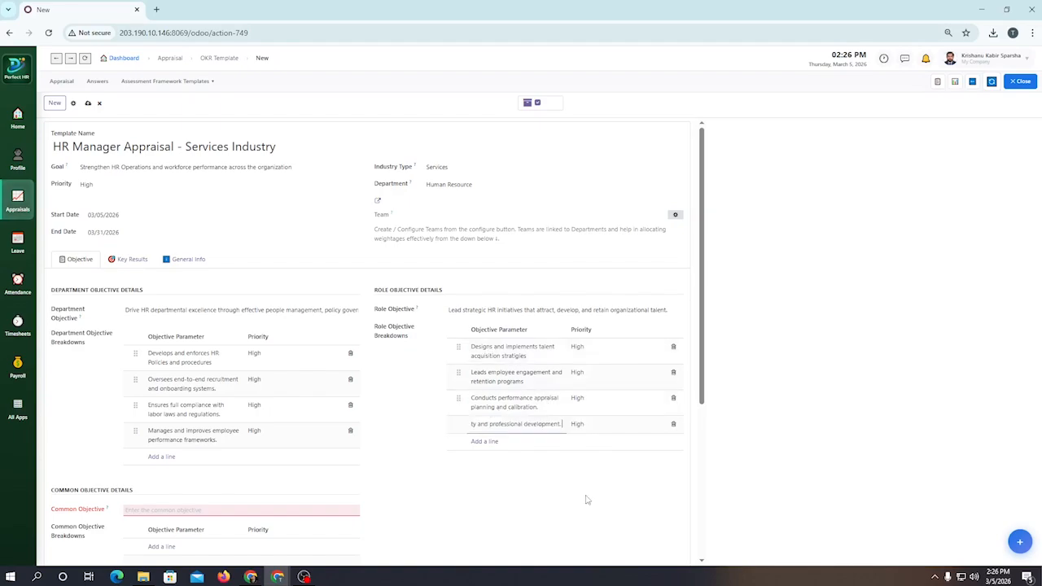
{"action": "key", "text": "Return"}
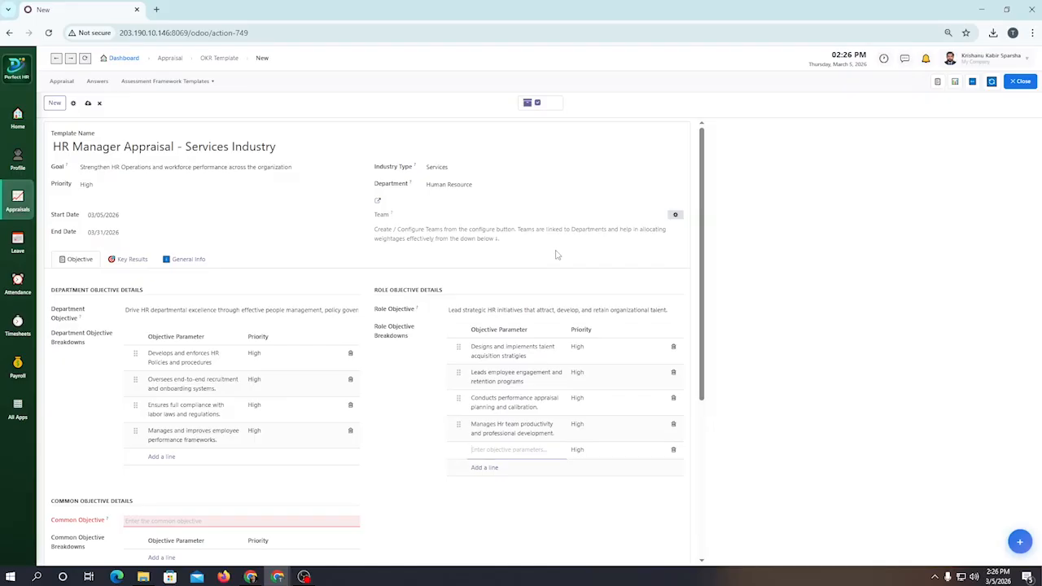
{"action": "left_click", "coordinate": [556, 254]}
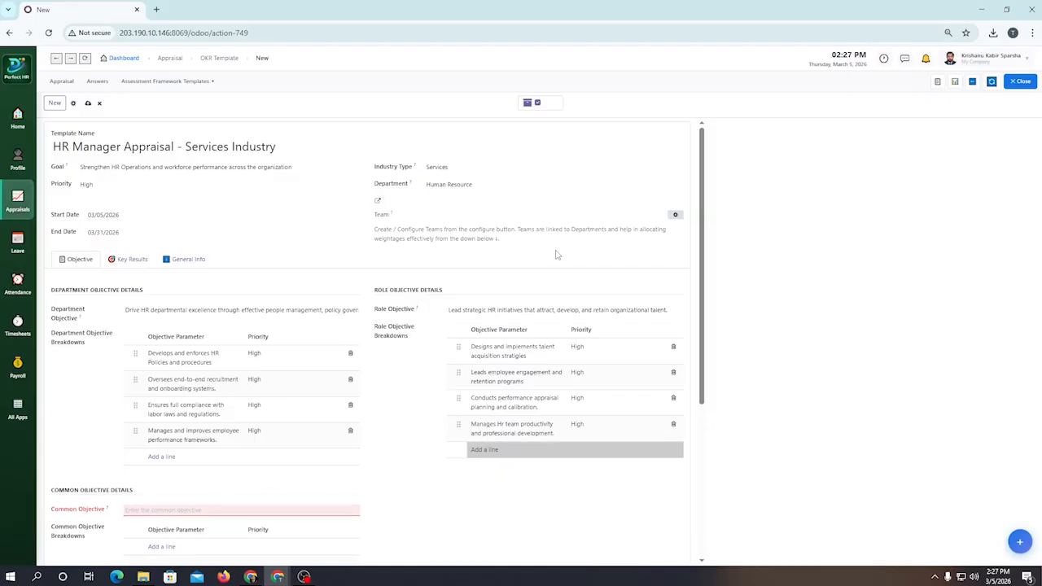
Step: Set the priority of the role breakdown about HR team productivity and professional development to Medium
{"action": "left_click", "coordinate": [598, 428]}
{"action": "left_click", "coordinate": [592, 431]}
{"action": "left_click", "coordinate": [595, 468]}
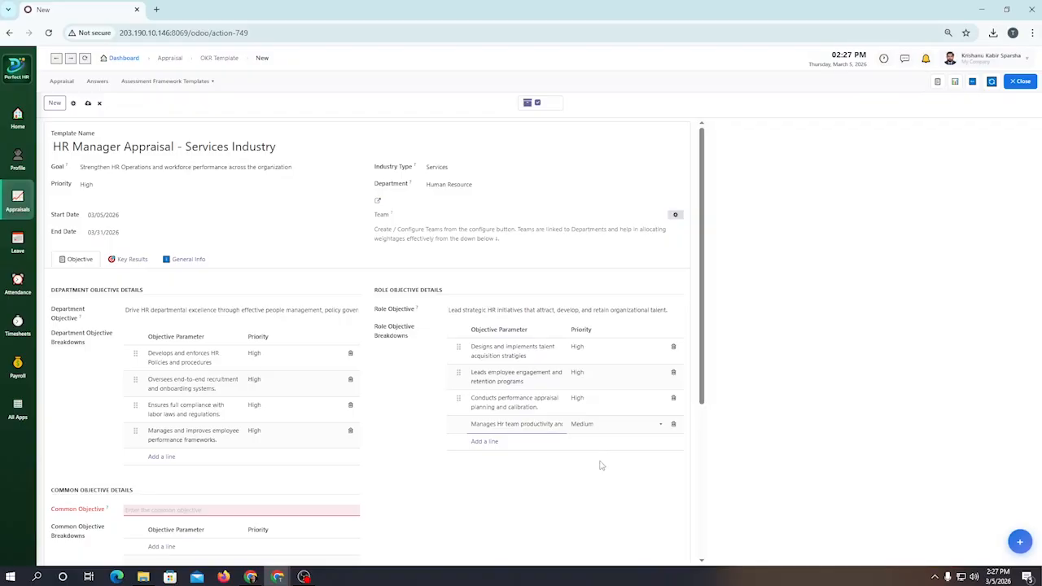
{"action": "left_click", "coordinate": [594, 424]}
{"action": "left_click", "coordinate": [587, 462]}
Step: Set the common objective to "Demonstrate organizational citizenship by contributing to cross-functional goals and institutional effectiveness."
{"action": "scroll", "coordinate": [182, 265], "scroll_direction": "down", "scroll_amount": 3}
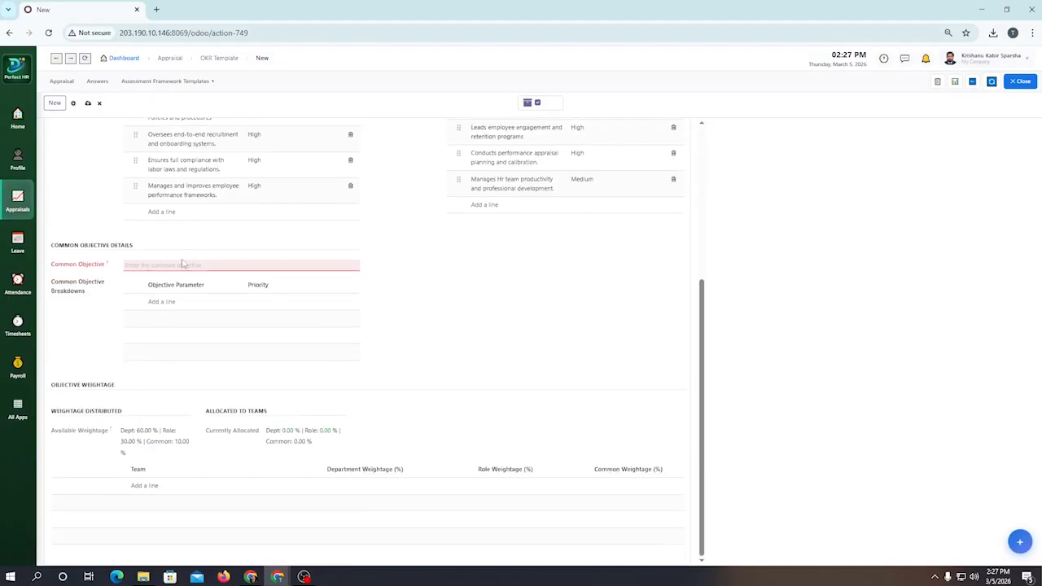
{"action": "left_click", "coordinate": [183, 266]}
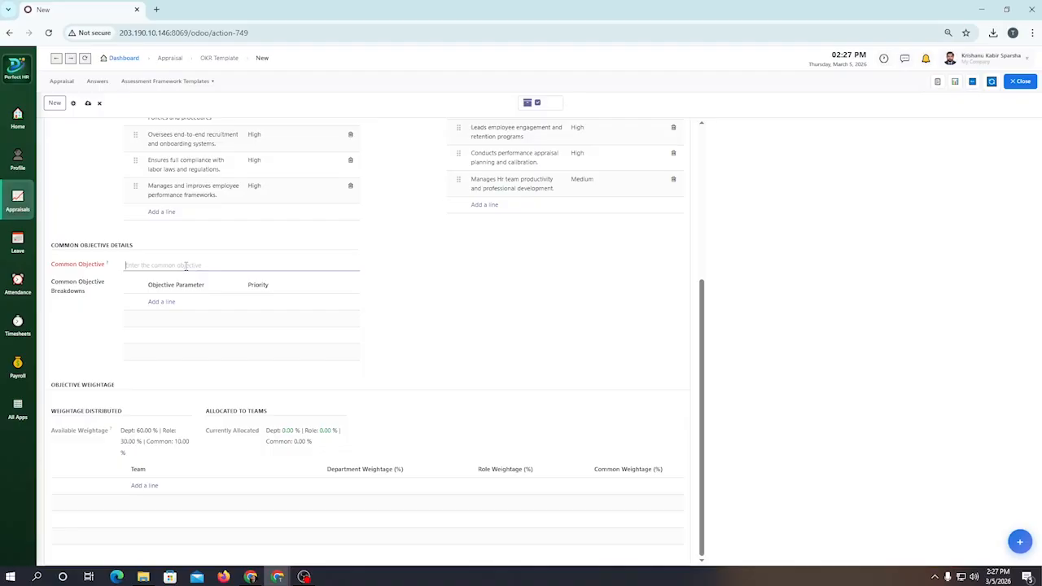
{"action": "type", "text": "Demonstrate organ"}
{"action": "type", "text": "izational citizen"}
{"action": "type", "text": "izensh"}
{"action": "type", "text": "ip by contributing to crposs-"}
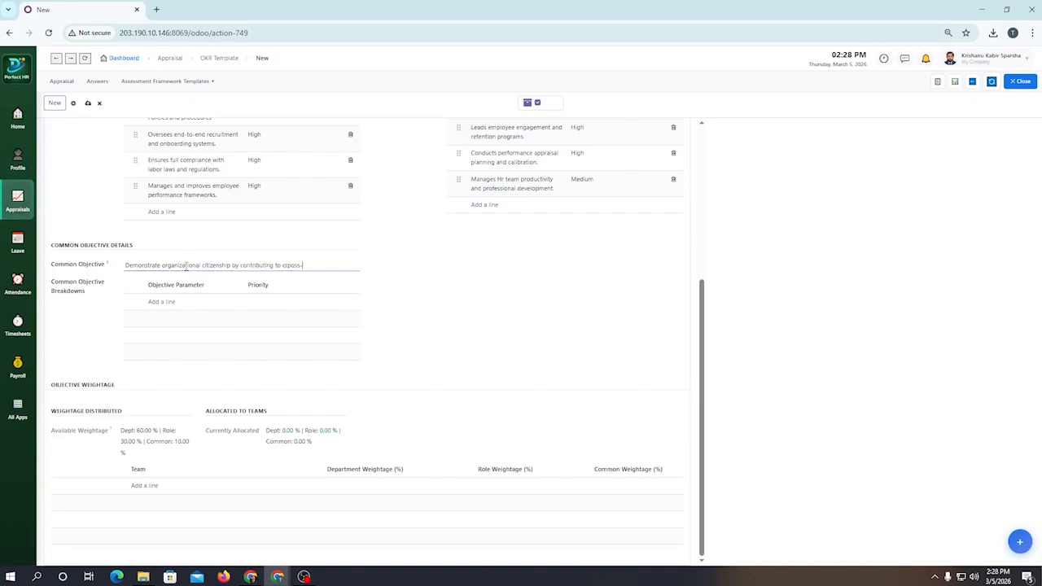
{"action": "key", "text": "BackSpace"}
{"action": "key", "text": "BackSpace"}
{"action": "key", "text": "BackSpace"}
{"action": "key", "text": "BackSpace"}
{"action": "key", "text": "BackSpace"}
{"action": "type", "text": "oss-functional goals and institutional"}
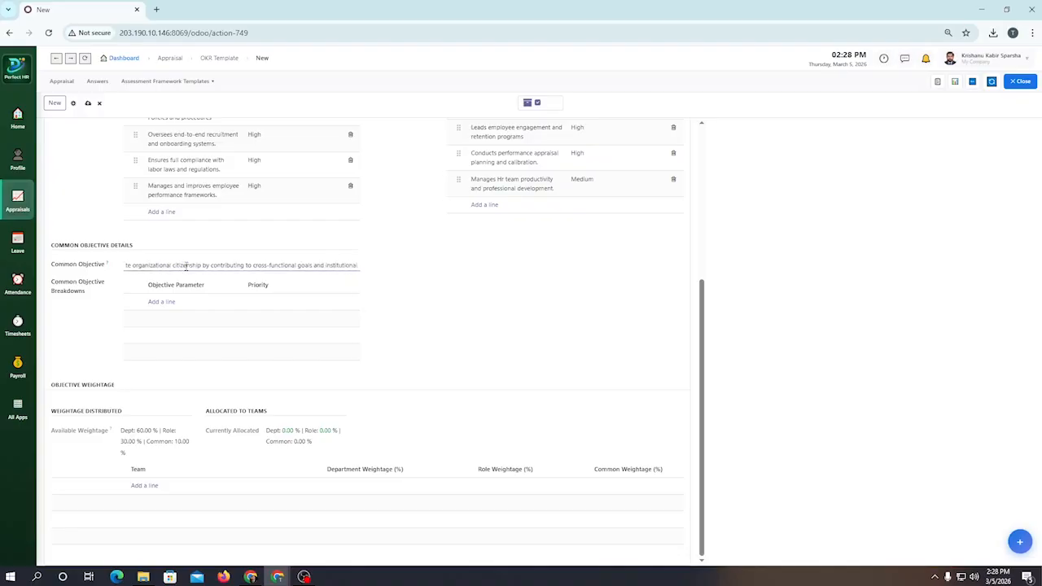
{"action": "type", "text": " effectiveness."}
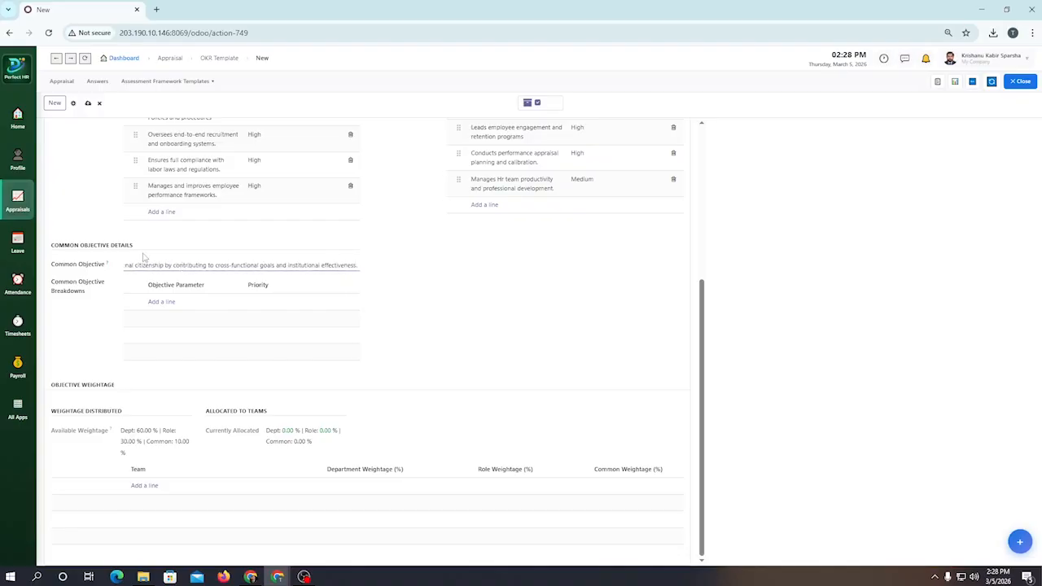
Step: Add the common objective breakdown "Aligns departmental goals with overall organizational strategy."
{"action": "left_click", "coordinate": [162, 302]}
{"action": "type", "text": "Aligns "}
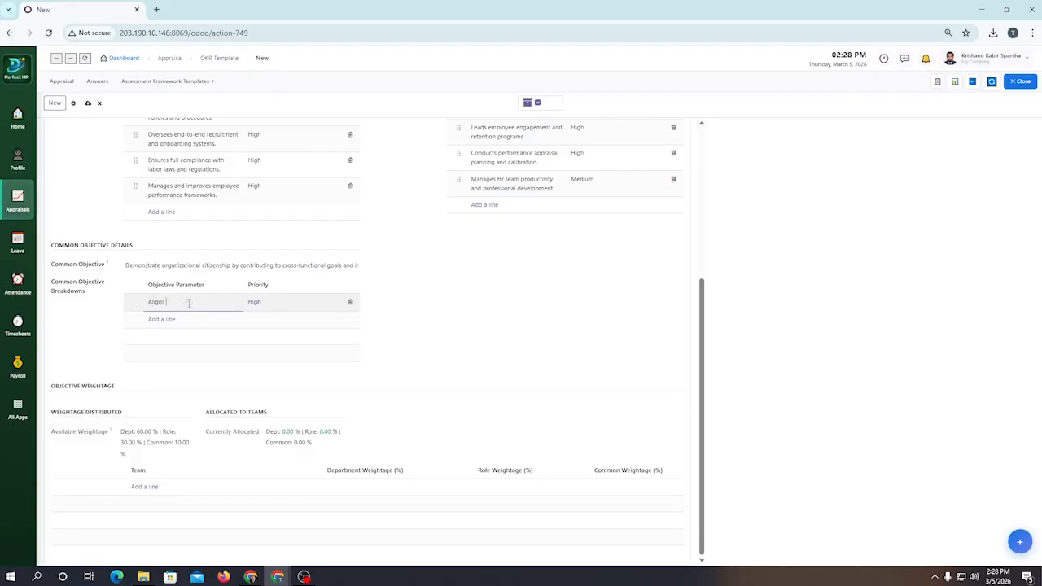
{"action": "type", "text": "departm"}
{"action": "type", "text": "enta"}
{"action": "type", "text": "l goals w"}
{"action": "type", "text": "ith overall st"}
{"action": "type", "text": "gan"}
{"action": "type", "text": "izational strategy"}
{"action": "type", "text": "."}
Step: Add the common objective breakdown "Ensures cross-functional collaboration and communication", correcting the misspelled last word
{"action": "key", "text": "Return"}
{"action": "type", "text": "Ensures c"}
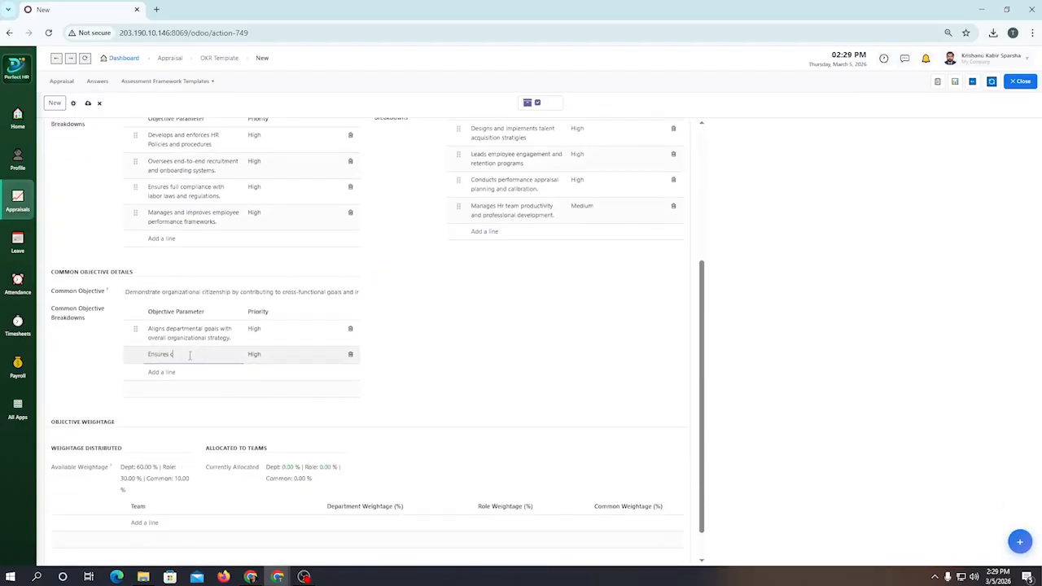
{"action": "type", "text": "ross-functional collab"}
{"action": "type", "text": "oration and communiction"}
{"action": "right_click", "coordinate": [216, 355]}
{"action": "left_click", "coordinate": [268, 134]}
Step: Add the common objective breakdown "Monitors and reports KPIs to senior management consistently."
{"action": "key", "text": "Return"}
{"action": "type", "text": "Mon"}
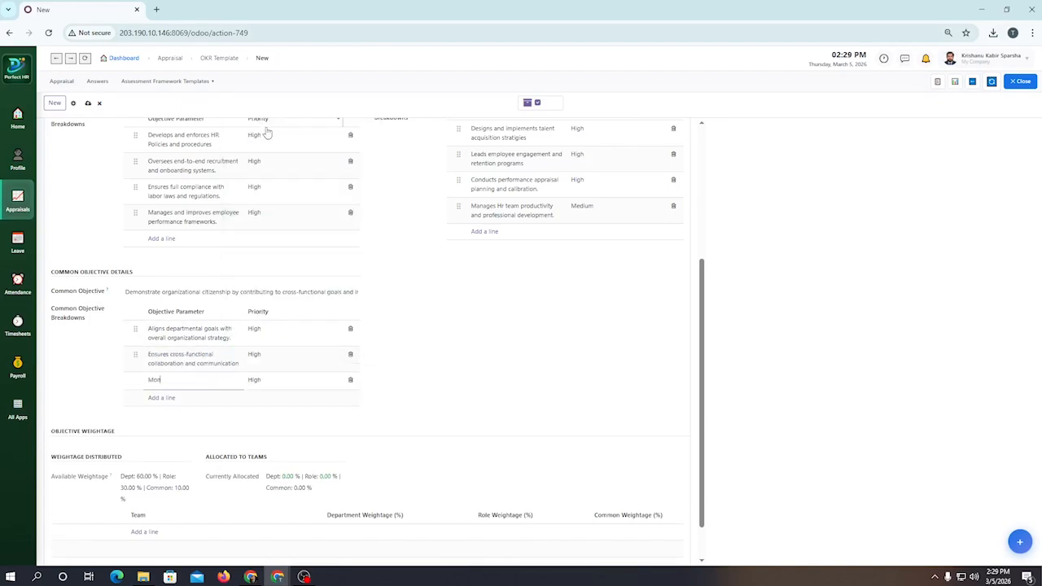
{"action": "type", "text": "itors and reports KPIs"}
{"action": "type", "text": " to senior management"}
{"action": "type", "text": " con"}
{"action": "type", "text": "sistenty."}
Step: Add the common objective breakdown "Manages departmental budgets and resource allocation efficiently.", correcting the spelling of "resource"
{"action": "key", "text": "Return"}
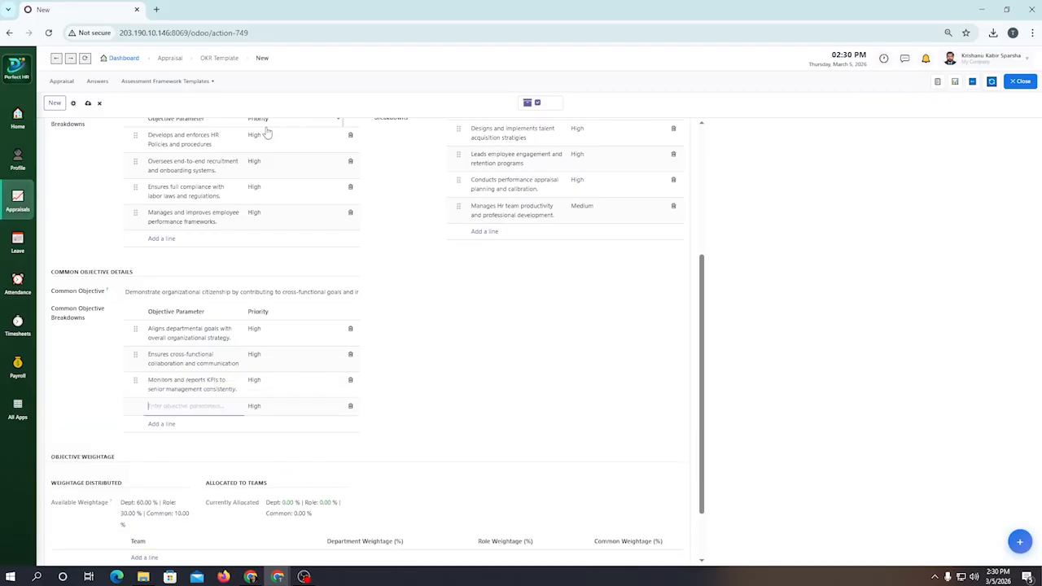
{"action": "type", "text": "Managa"}
{"action": "key", "text": "BackSpace"}
{"action": "key", "text": "BackSpace"}
{"action": "key", "text": "BackSpace"}
{"action": "type", "text": "e"}
{"action": "type", "text": "es departmental budgte"}
{"action": "type", "text": "ts and resourse allocat"}
{"action": "type", "text": "ion efficiently"}
{"action": "right_click", "coordinate": [168, 405]}
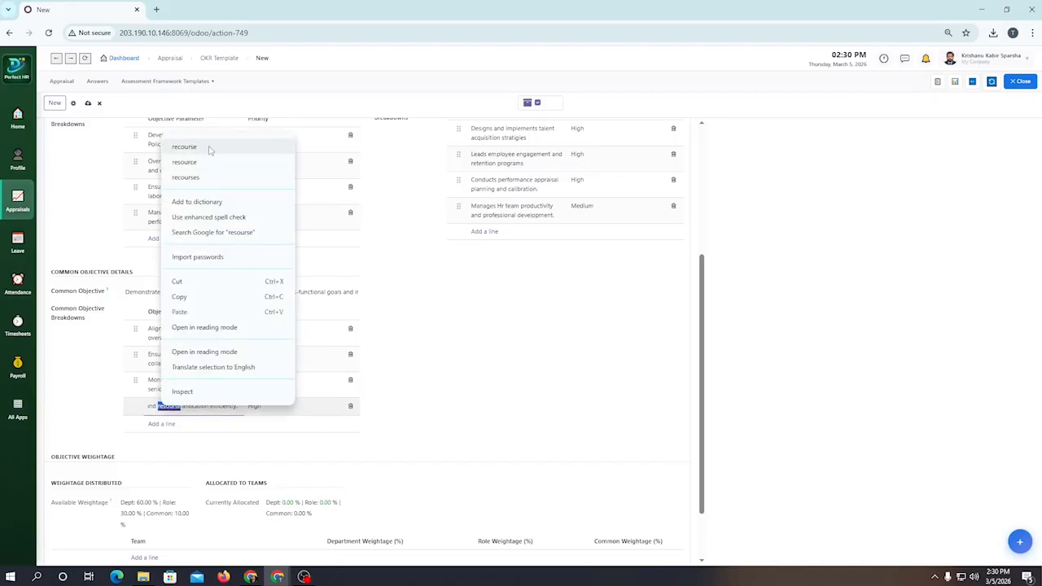
{"action": "left_click", "coordinate": [209, 147]}
{"action": "key", "text": "BackSpace"}
{"action": "type", "text": "source"}
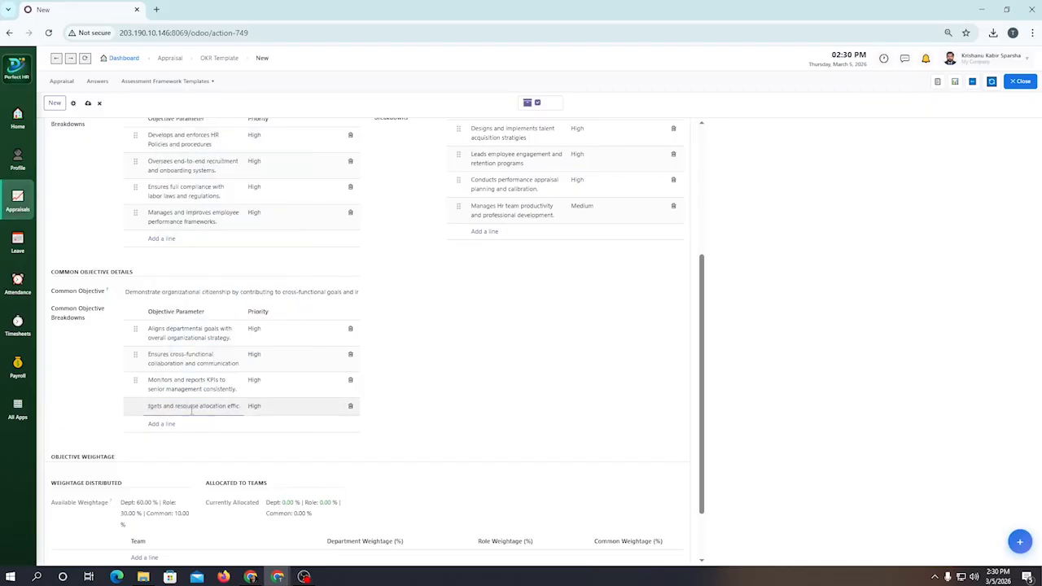
{"action": "key", "text": "ctrl+a"}
Step: Set the priority of the KPI reporting and departmental budget common breakdowns to Medium
{"action": "left_click", "coordinate": [274, 381]}
{"action": "left_click", "coordinate": [269, 416]}
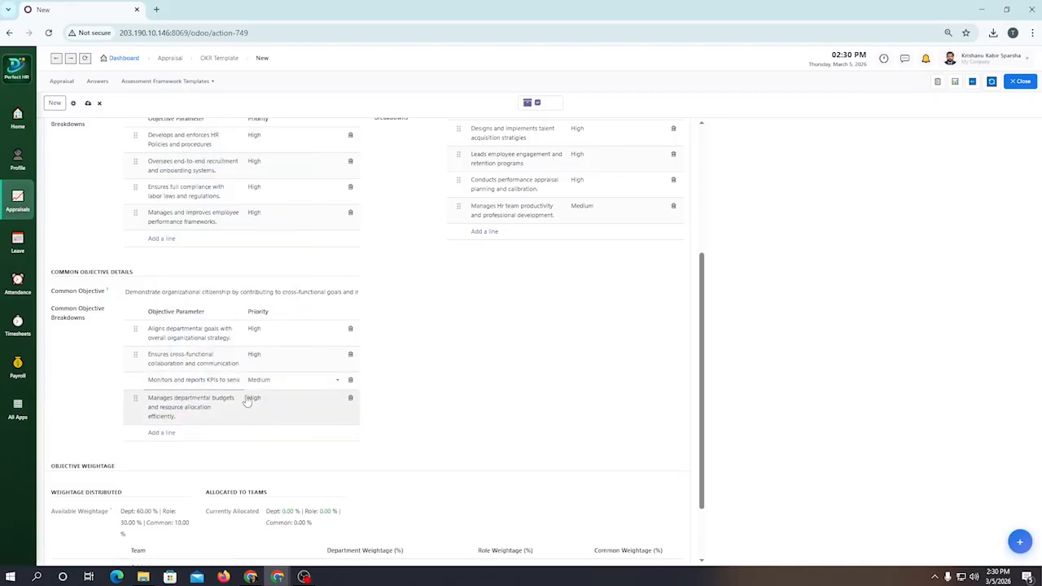
{"action": "left_click", "coordinate": [248, 403]}
{"action": "left_click", "coordinate": [269, 444]}
{"action": "left_click", "coordinate": [273, 447]}
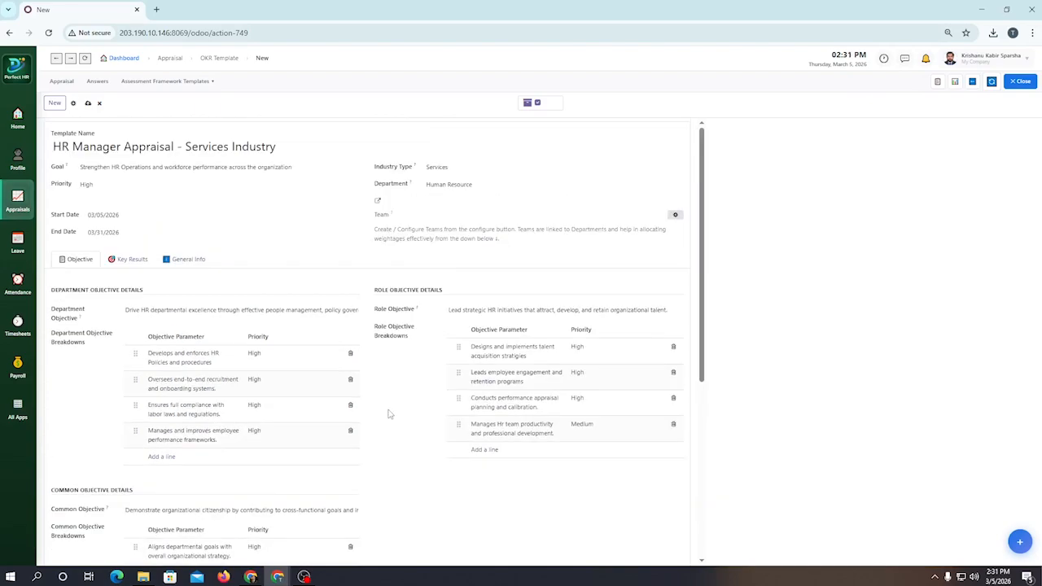
Step: Add an objective weightage line for team Human Resource A with department weightage 60% and role weightage 30%
{"action": "scroll", "coordinate": [306, 467], "scroll_direction": "down", "scroll_amount": 10}
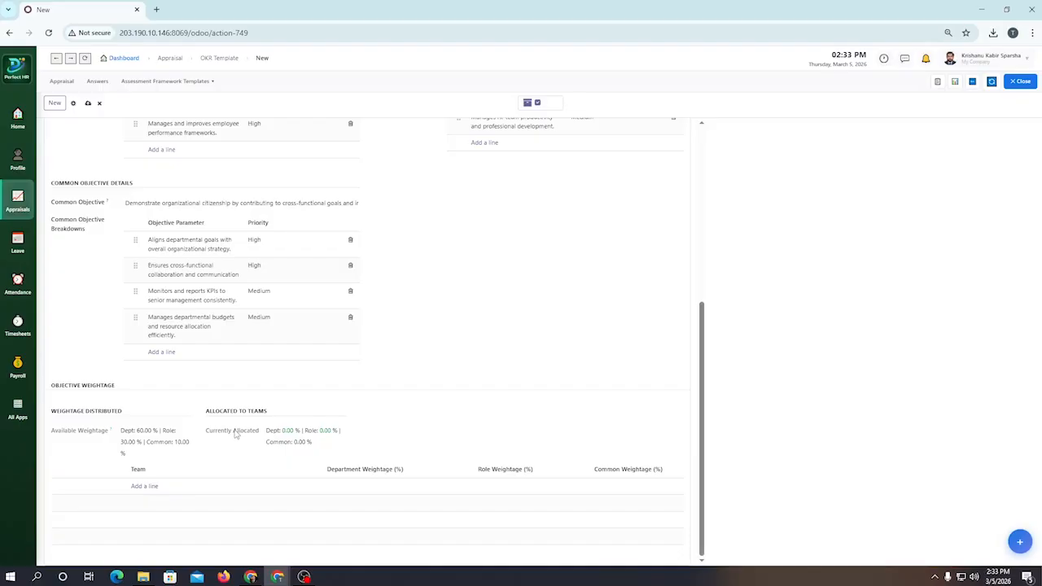
{"action": "left_click", "coordinate": [144, 486]}
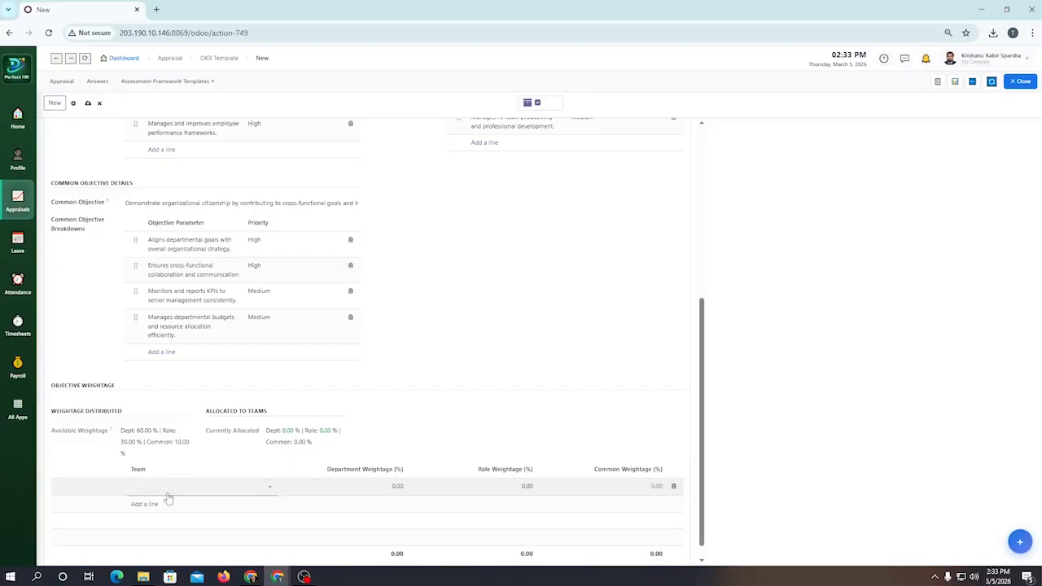
{"action": "left_click", "coordinate": [233, 487]}
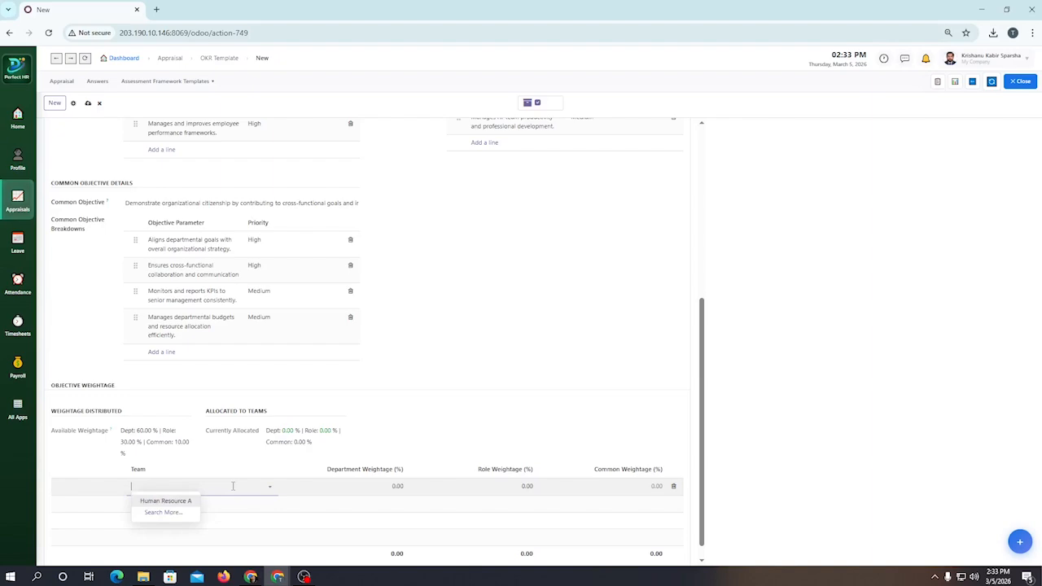
{"action": "left_click", "coordinate": [176, 502]}
{"action": "left_click", "coordinate": [398, 486]}
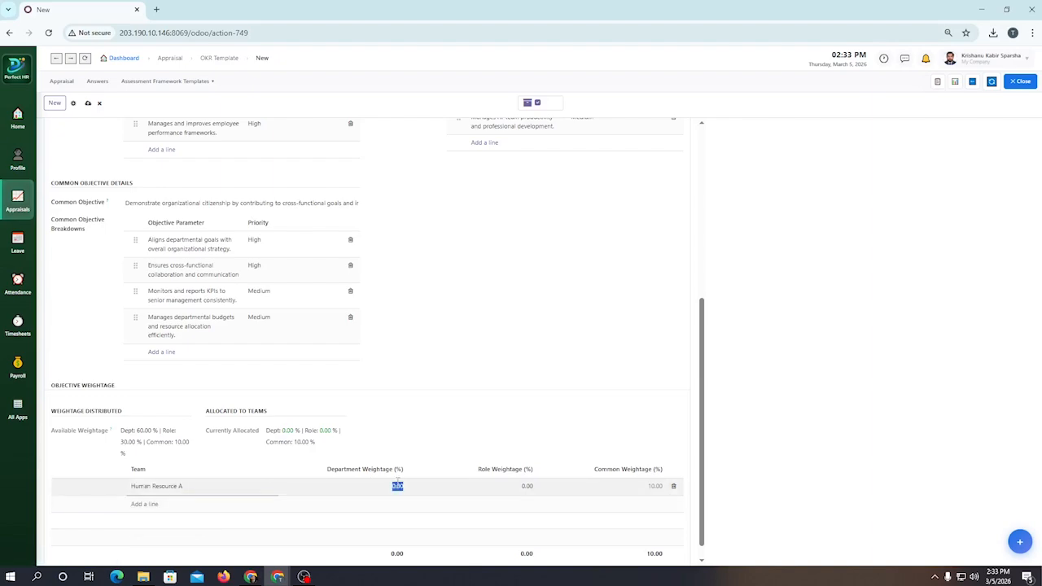
{"action": "type", "text": "60"}
{"action": "left_click", "coordinate": [527, 486]}
{"action": "type", "text": "30"}
{"action": "left_click", "coordinate": [648, 489]}
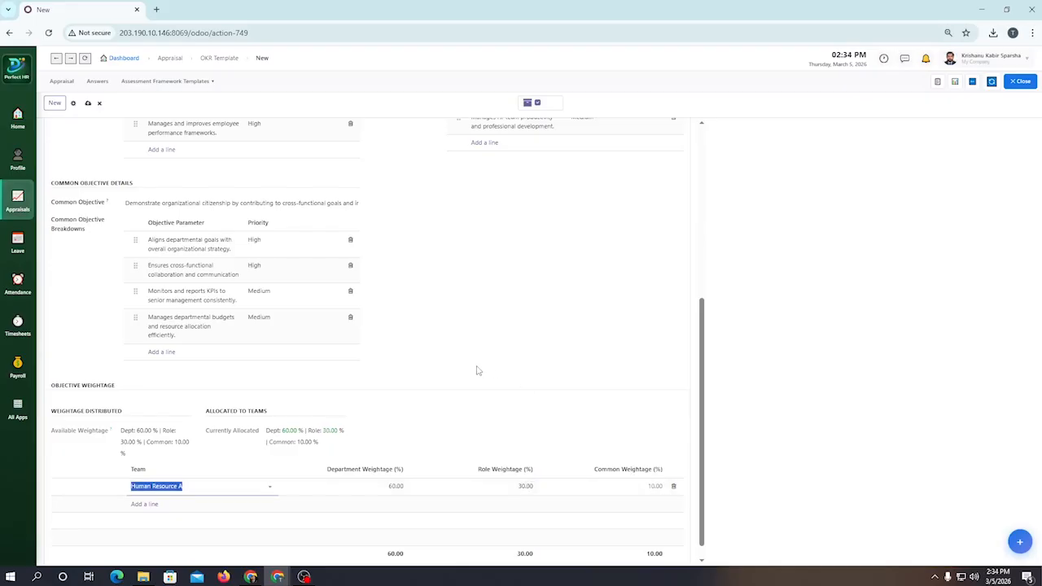
Step: Save the HR Manager appraisal template
{"action": "scroll", "coordinate": [477, 370], "scroll_direction": "down", "scroll_amount": 1}
{"action": "scroll", "coordinate": [477, 369], "scroll_direction": "up", "scroll_amount": 6}
{"action": "left_click", "coordinate": [88, 104]}
Step: Add a department key result for "Develops and enforces HR Policies and procedures" assigned to team Human Resource A, leaving its metric blank
{"action": "scroll", "coordinate": [440, 336], "scroll_direction": "down", "scroll_amount": 6}
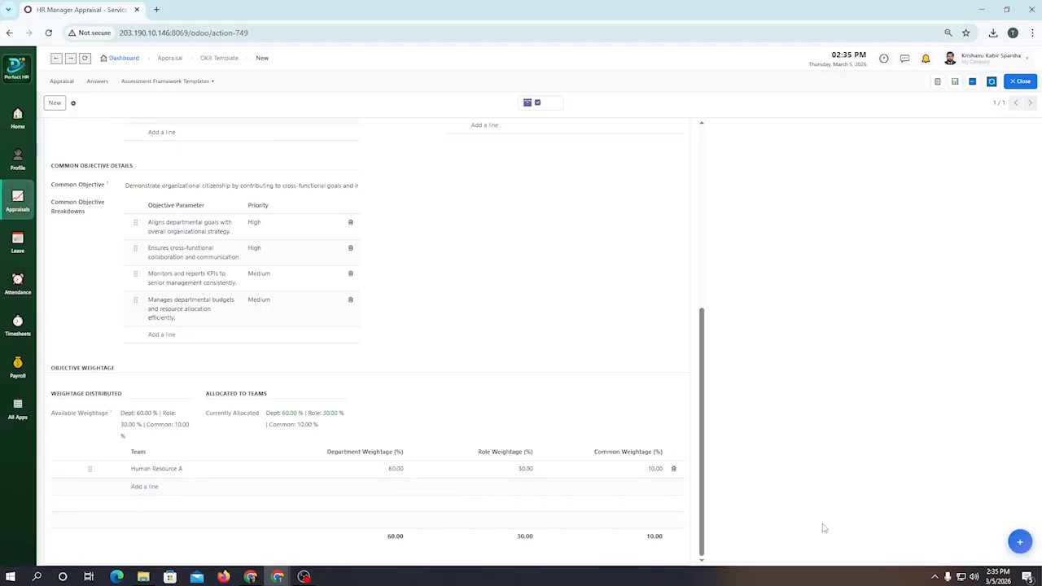
{"action": "scroll", "coordinate": [300, 334], "scroll_direction": "up", "scroll_amount": 5}
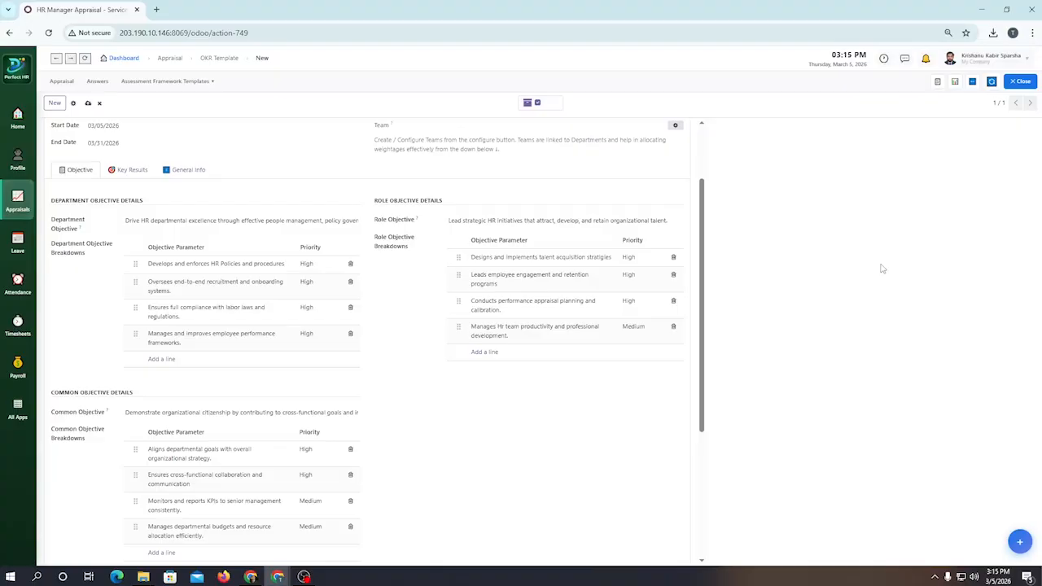
{"action": "left_click", "coordinate": [138, 169]}
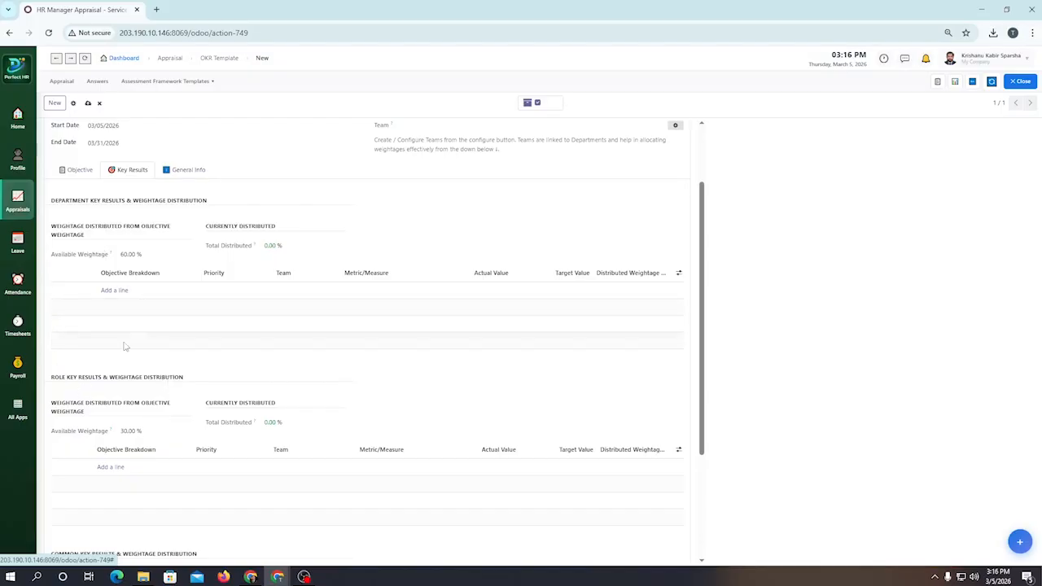
{"action": "left_click", "coordinate": [114, 291]}
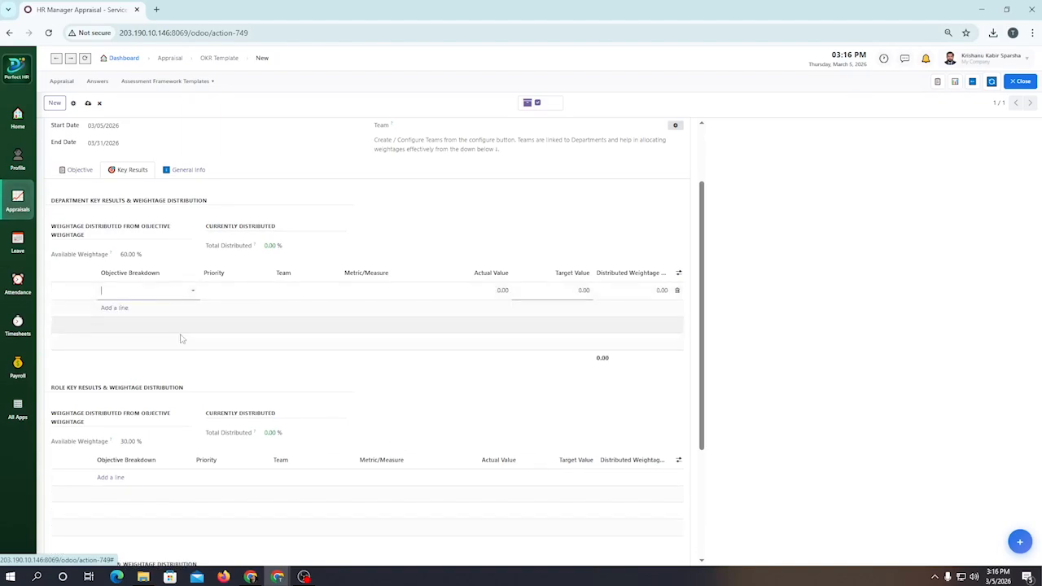
{"action": "left_click", "coordinate": [143, 291]}
{"action": "left_click", "coordinate": [139, 304]}
{"action": "left_click", "coordinate": [279, 291]}
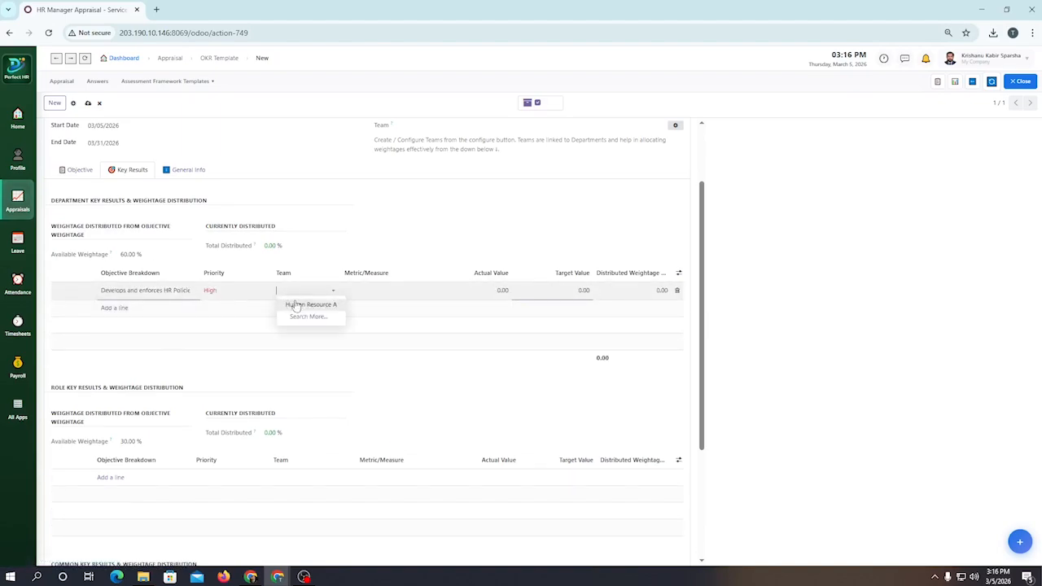
{"action": "left_click", "coordinate": [293, 302]}
{"action": "left_click", "coordinate": [384, 293]}
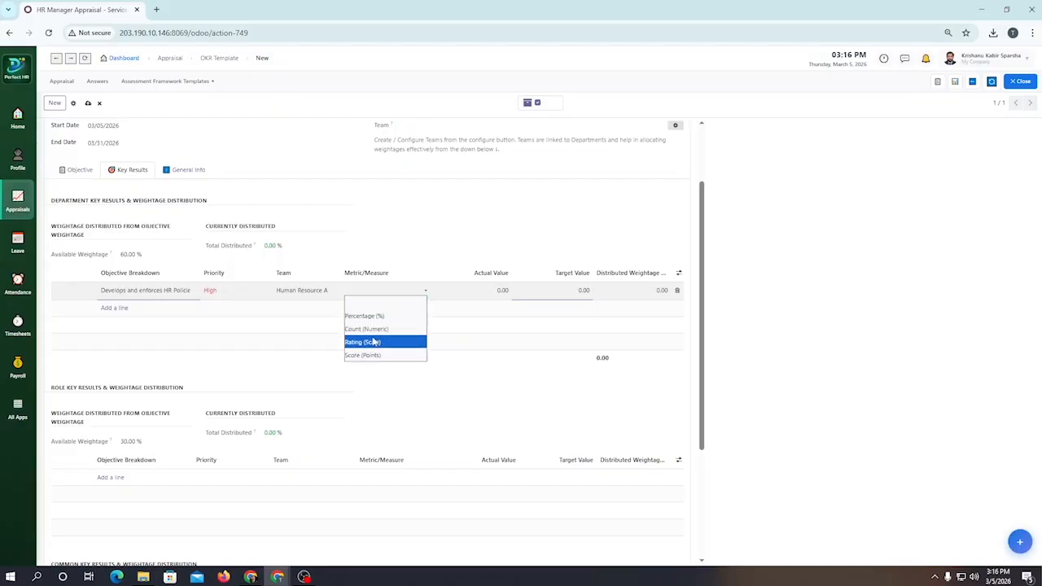
{"action": "left_click", "coordinate": [402, 302]}
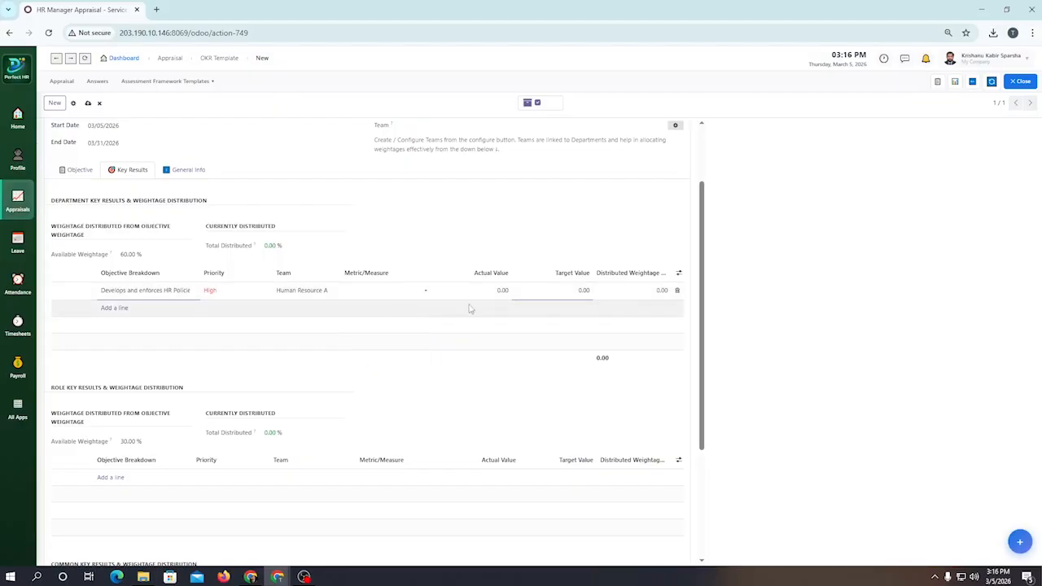
Step: Set the HR policies key result's target value to 4 and its distributed weightage to 15%
{"action": "left_click", "coordinate": [589, 295]}
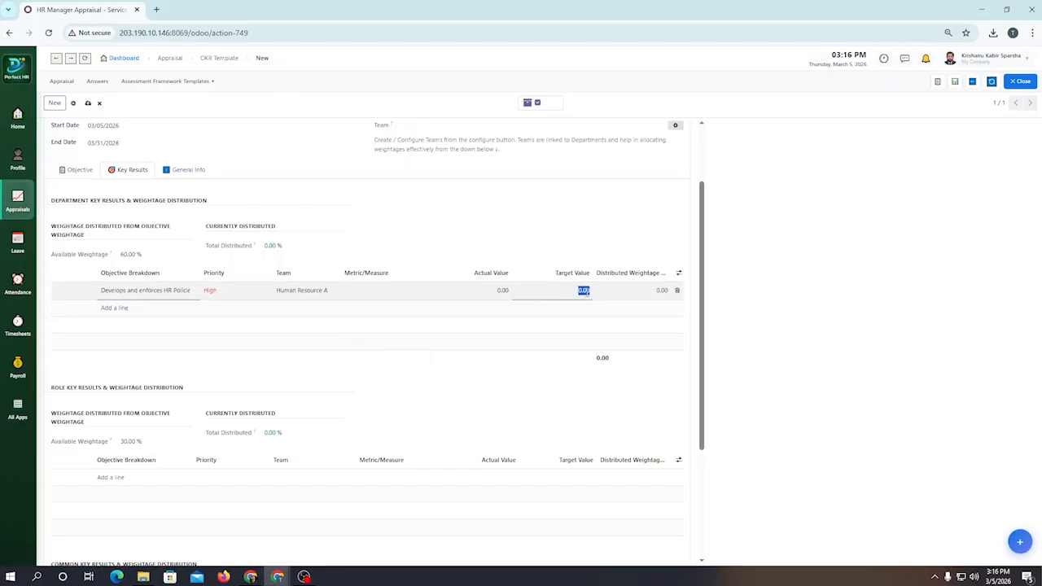
{"action": "type", "text": "4"}
{"action": "key", "text": "Tab"}
{"action": "type", "text": "15"}
{"action": "key", "text": "Return"}
Step: Add a department key result for "Oversees end-to-end recruitment and onboarding systems." assigned to team Human Resource A
{"action": "left_click", "coordinate": [149, 314]}
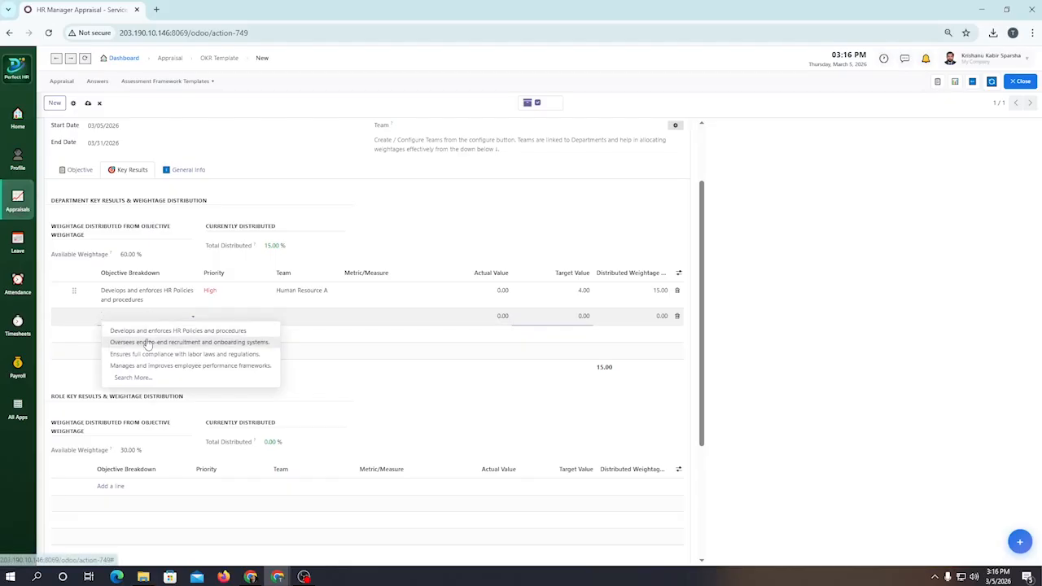
{"action": "left_click", "coordinate": [144, 341]}
{"action": "left_click", "coordinate": [312, 322]}
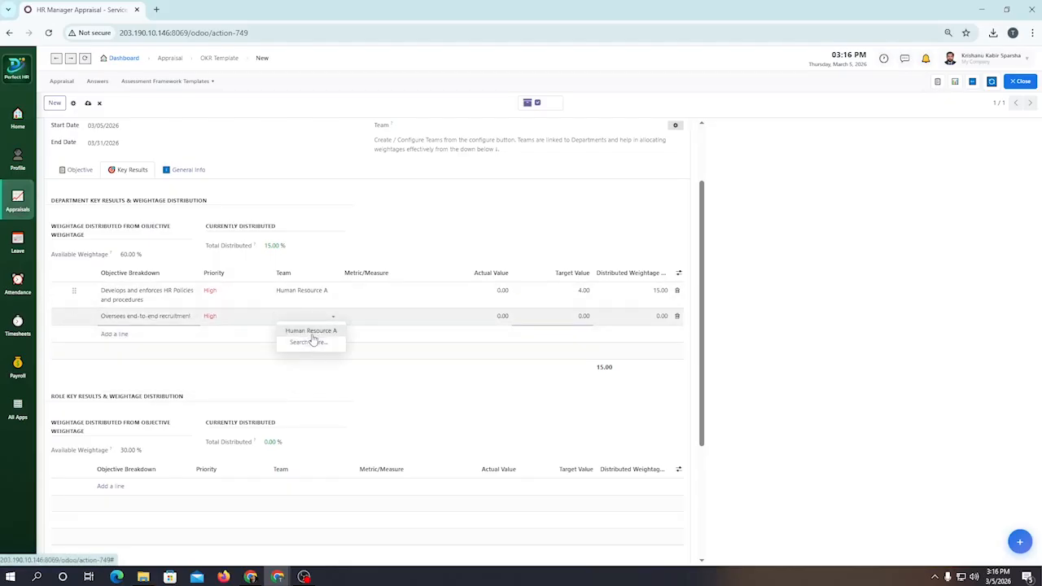
{"action": "left_click", "coordinate": [312, 331]}
Step: Set the recruitment and onboarding key result's target value to 30 and its distributed weightage to 15%
{"action": "key", "text": "Tab"}
{"action": "key", "text": "Tab"}
{"action": "key", "text": "Tab"}
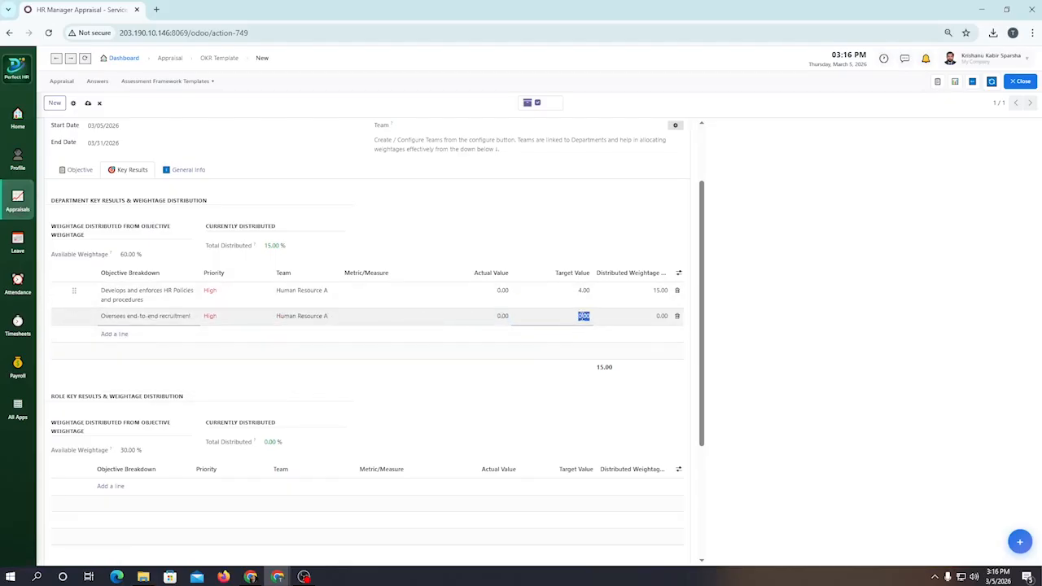
{"action": "type", "text": "30"}
{"action": "left_click", "coordinate": [663, 315]}
{"action": "key", "text": "BackSpace"}
{"action": "type", "text": "15"}
{"action": "key", "text": "Tab"}
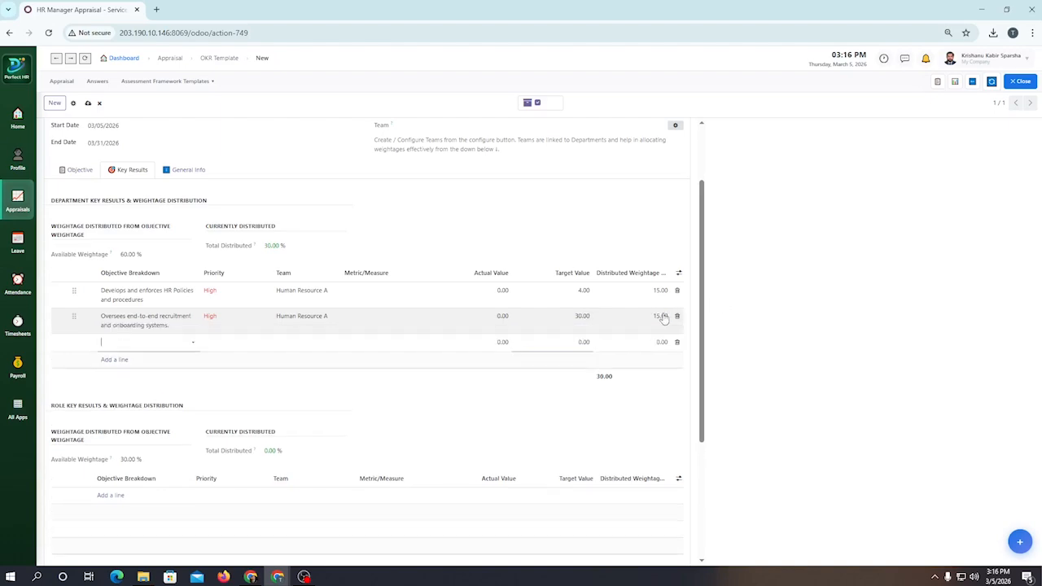
Step: Add a department key result for "Ensures full compliance with labor laws and regulations." for team Human Resource A, with target value 100 and distributed weightage 15%
{"action": "left_click", "coordinate": [167, 342]}
{"action": "left_click", "coordinate": [154, 381]}
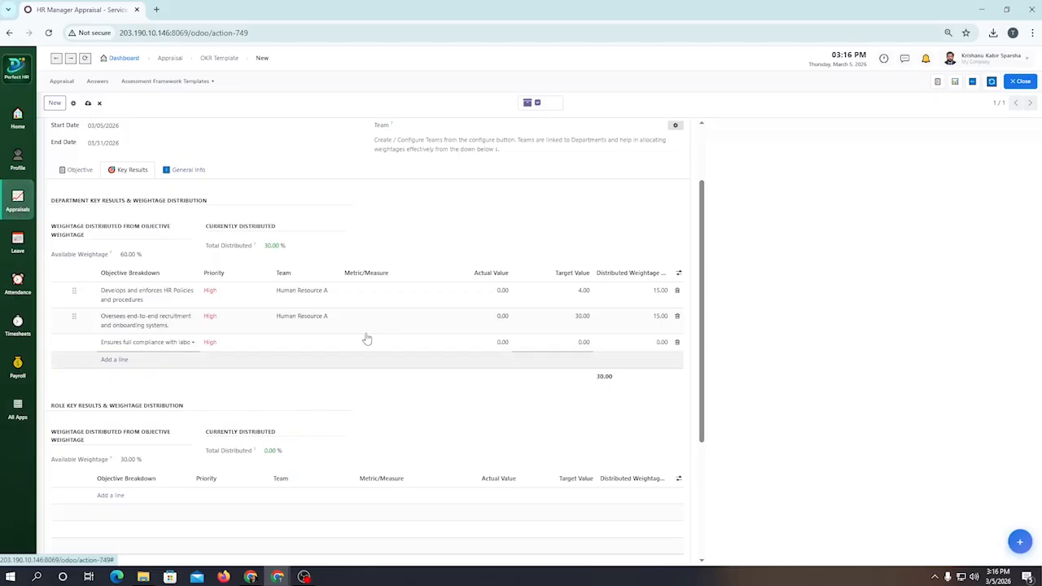
{"action": "left_click", "coordinate": [312, 340]}
{"action": "left_click", "coordinate": [311, 355]}
{"action": "left_click", "coordinate": [578, 342]}
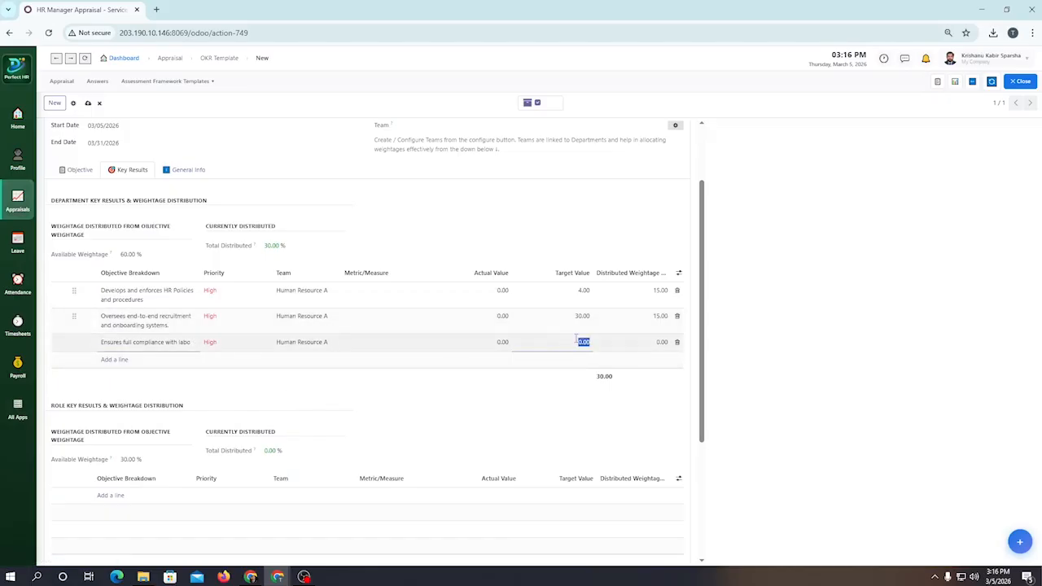
{"action": "type", "text": "100"}
{"action": "key", "text": "Tab"}
{"action": "type", "text": "15"}
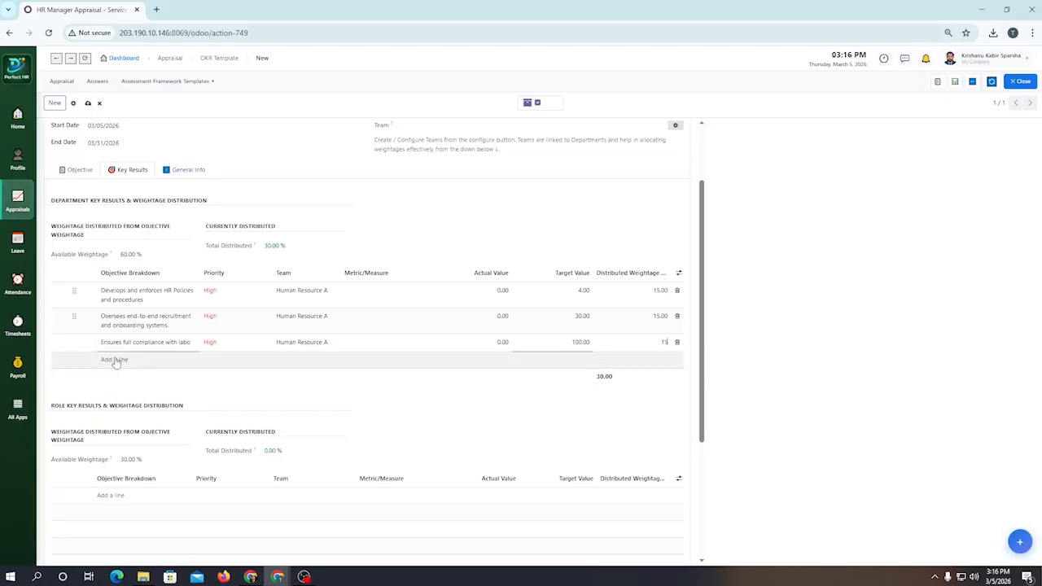
Step: Add a department key result for "Manages and improves employee performance frameworks." for team Human Resource A with target 4 and weightage 15%, and save
{"action": "left_click", "coordinate": [114, 360]}
{"action": "left_click", "coordinate": [115, 364]}
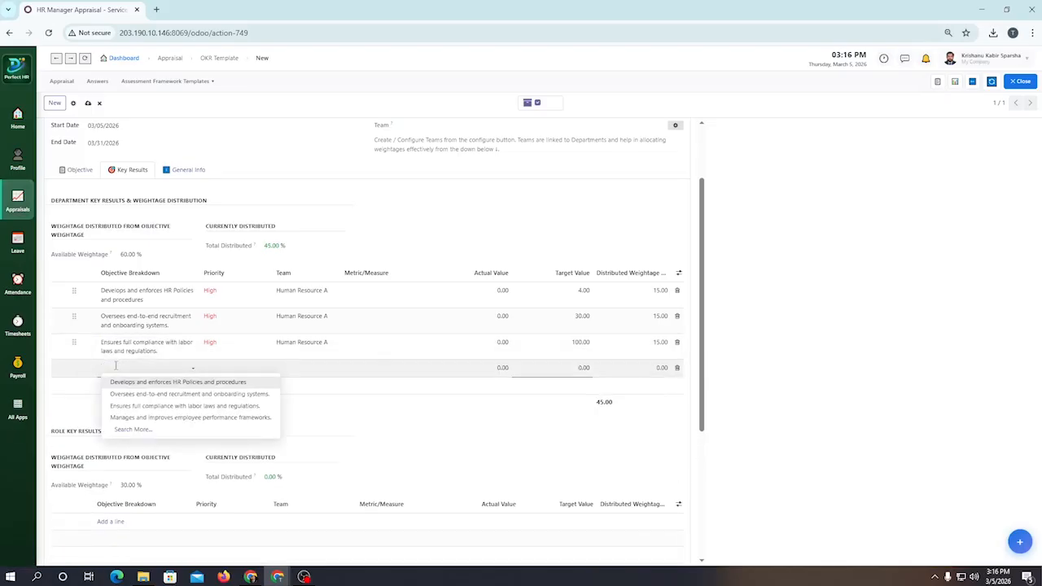
{"action": "left_click", "coordinate": [144, 415]}
{"action": "left_click", "coordinate": [285, 368]}
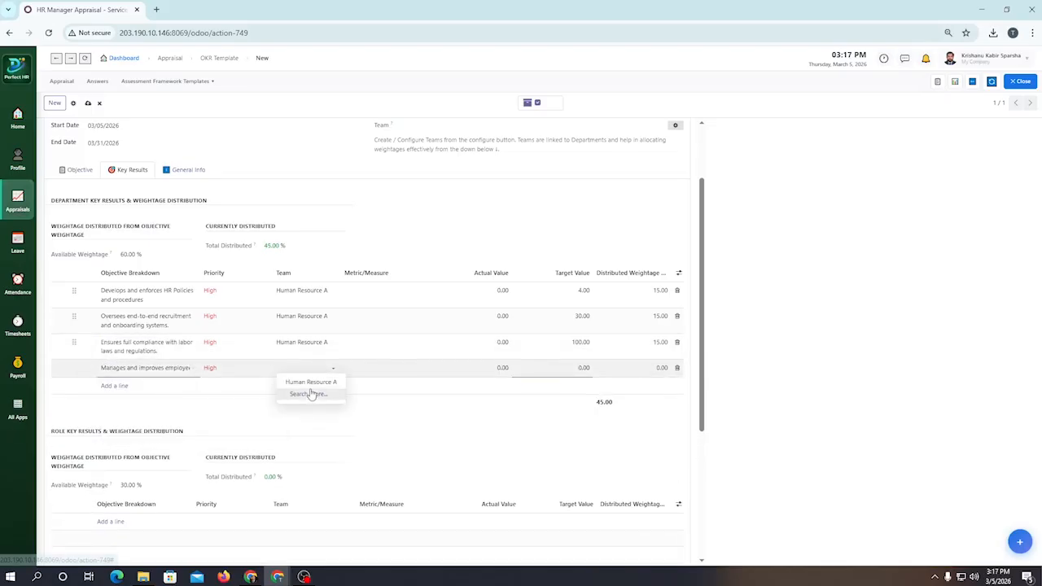
{"action": "left_click", "coordinate": [311, 381]}
{"action": "left_click", "coordinate": [581, 367]}
{"action": "type", "text": "4"}
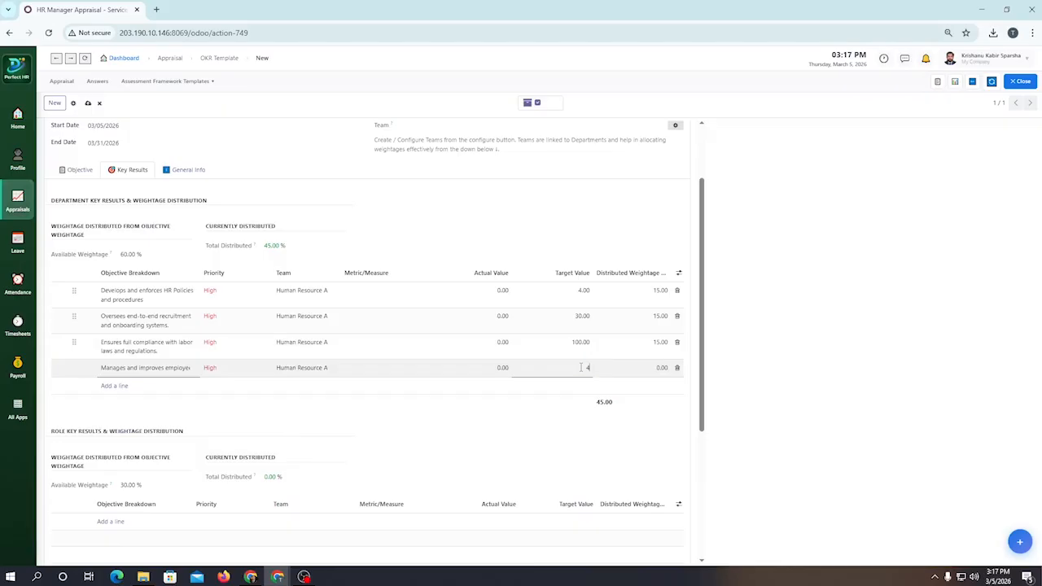
{"action": "left_click", "coordinate": [661, 367]}
{"action": "type", "text": "15"}
{"action": "left_click", "coordinate": [88, 103]}
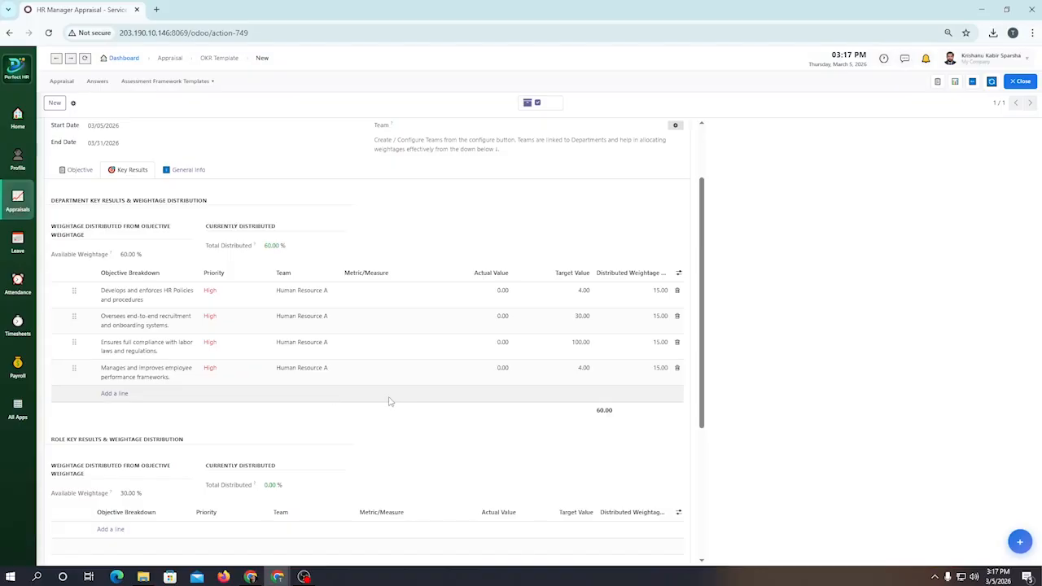
Step: Add a role key result for "Designs and implements talent acquisition stratigies" assigned to team Human Resource A
{"action": "scroll", "coordinate": [404, 363], "scroll_direction": "down", "scroll_amount": 2}
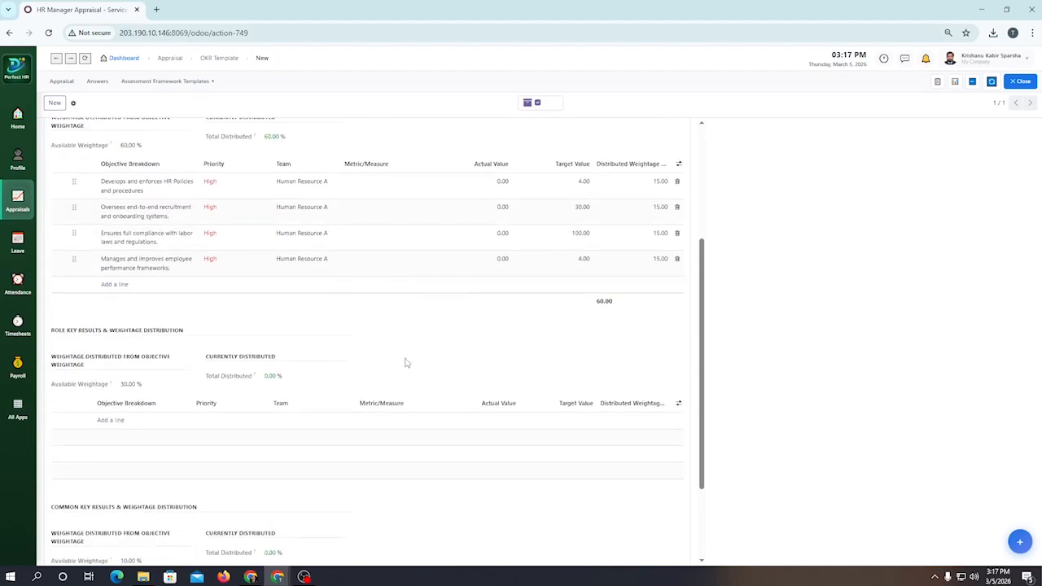
{"action": "scroll", "coordinate": [355, 395], "scroll_direction": "up", "scroll_amount": 1}
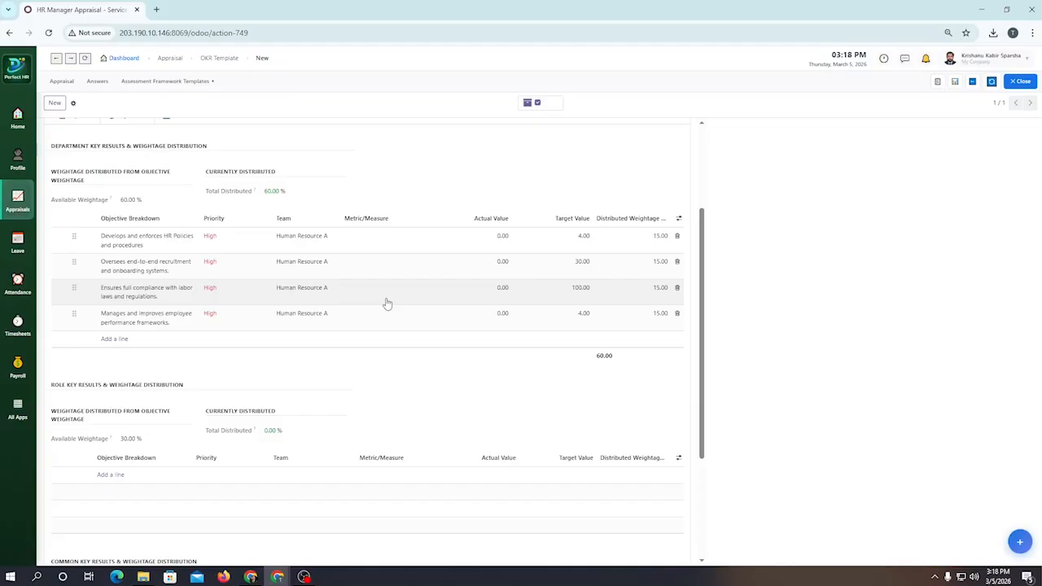
{"action": "scroll", "coordinate": [388, 304], "scroll_direction": "down", "scroll_amount": 2}
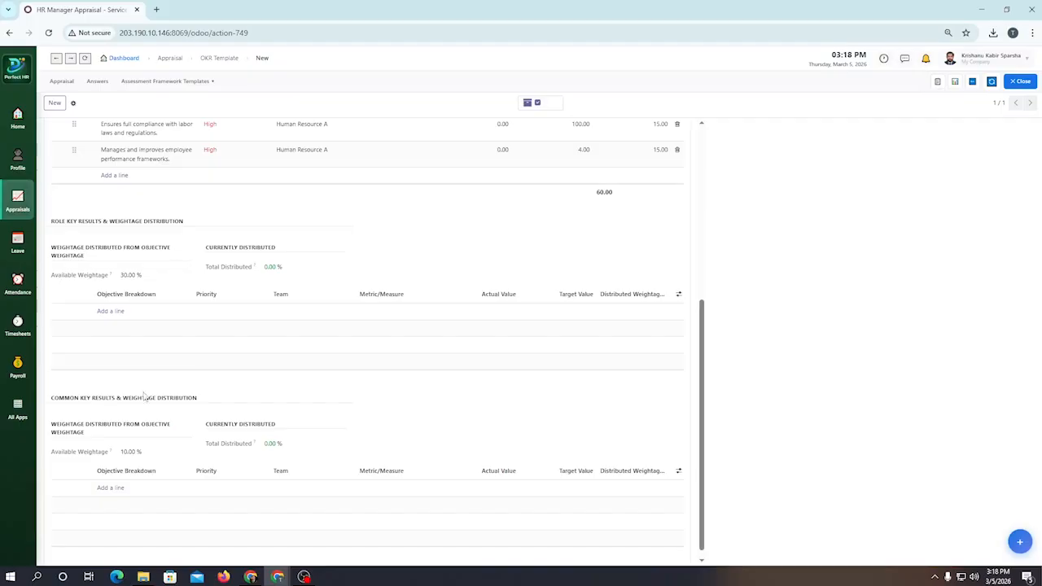
{"action": "left_click", "coordinate": [114, 312]}
{"action": "left_click", "coordinate": [131, 312]}
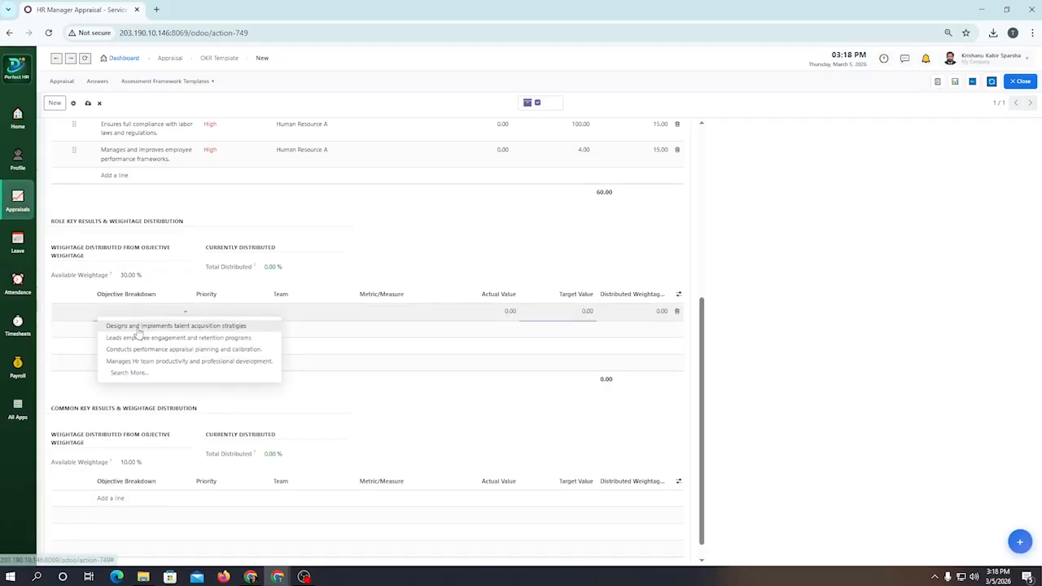
{"action": "left_click", "coordinate": [139, 327]}
{"action": "left_click", "coordinate": [276, 314]}
{"action": "left_click", "coordinate": [299, 326]}
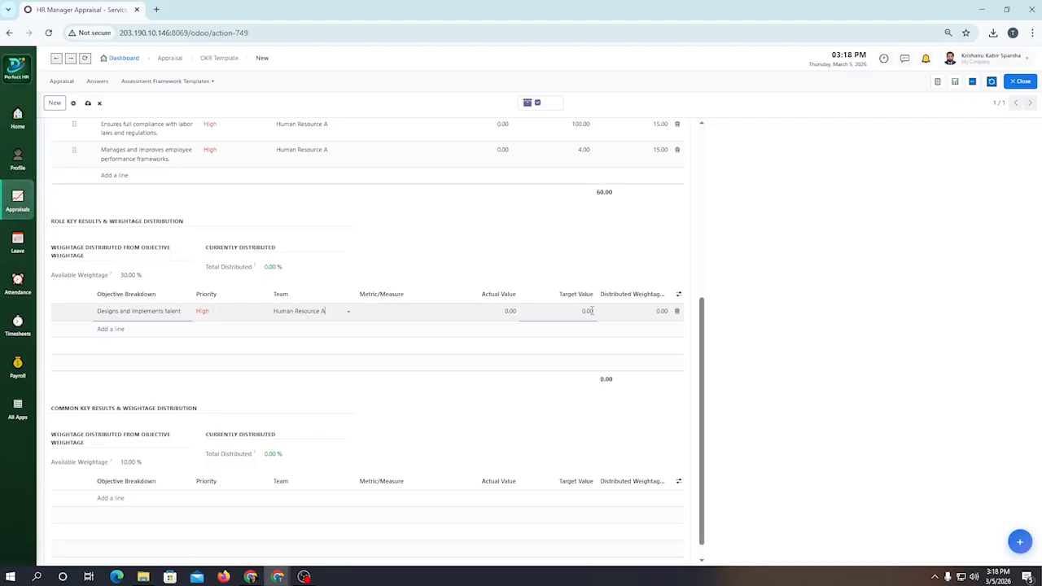
Step: Set the talent acquisition key result's target value to 90 and its distributed weightage to 10%
{"action": "left_click", "coordinate": [591, 311]}
{"action": "type", "text": "5"}
{"action": "key", "text": "Tab"}
{"action": "type", "text": "10"}
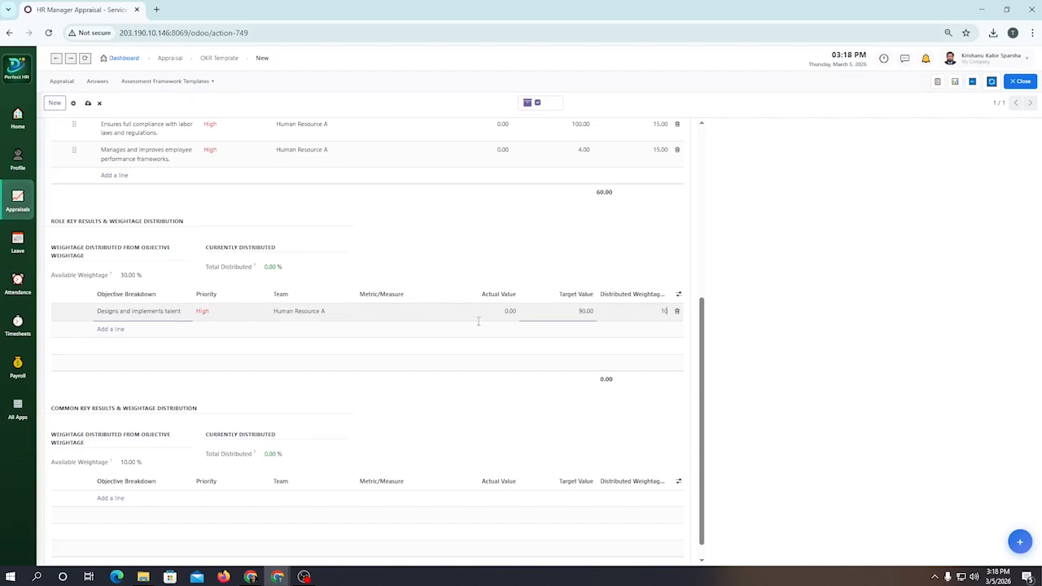
Step: Add a role key result for "Leads employee engagement and retention programs" for team Human Resource A, with target value 80 and distributed weightage 10%
{"action": "left_click", "coordinate": [114, 329]}
{"action": "left_click", "coordinate": [139, 363]}
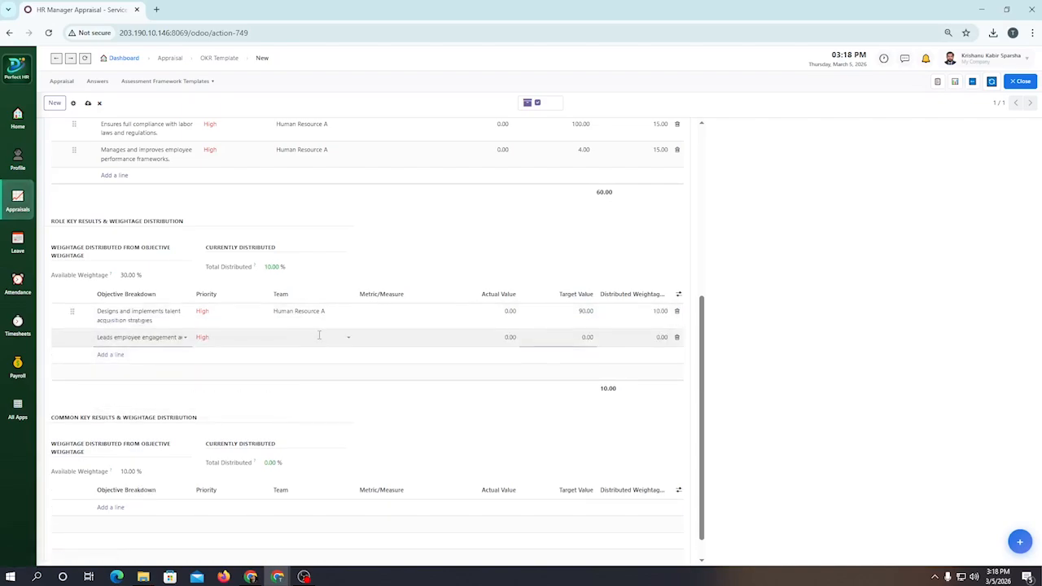
{"action": "left_click", "coordinate": [319, 337]}
{"action": "left_click", "coordinate": [315, 355]}
{"action": "left_click", "coordinate": [587, 336]}
{"action": "key", "text": "BackSpace"}
{"action": "left_click", "coordinate": [661, 337]}
{"action": "type", "text": "10"}
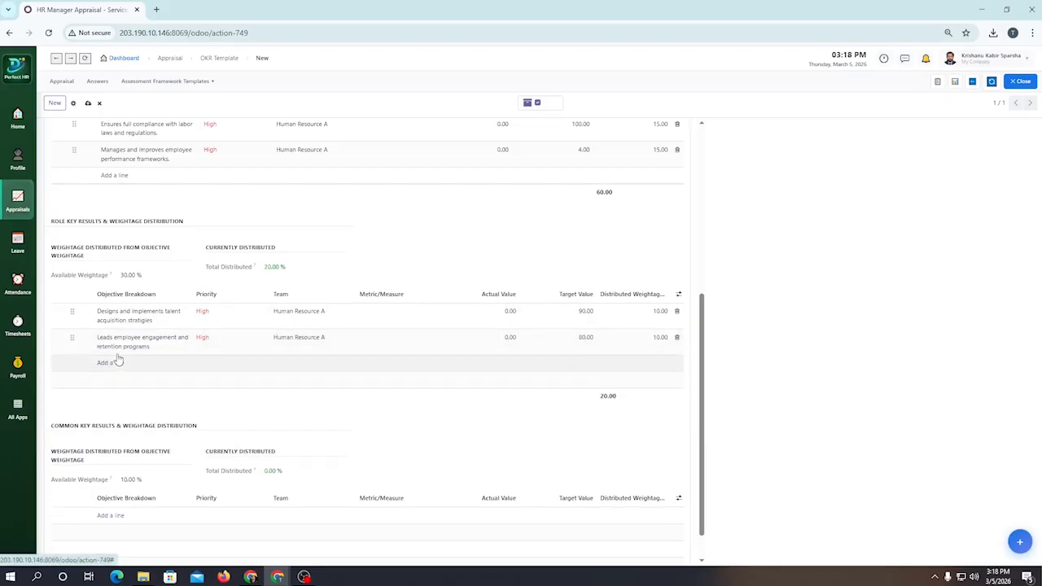
Step: Add a role key result for "Conducts performance appraisal planning and calibration." for team Human Resource A, with target value 100 and distributed weightage 8%
{"action": "left_click", "coordinate": [114, 362]}
{"action": "left_click", "coordinate": [127, 399]}
{"action": "left_click", "coordinate": [313, 363]}
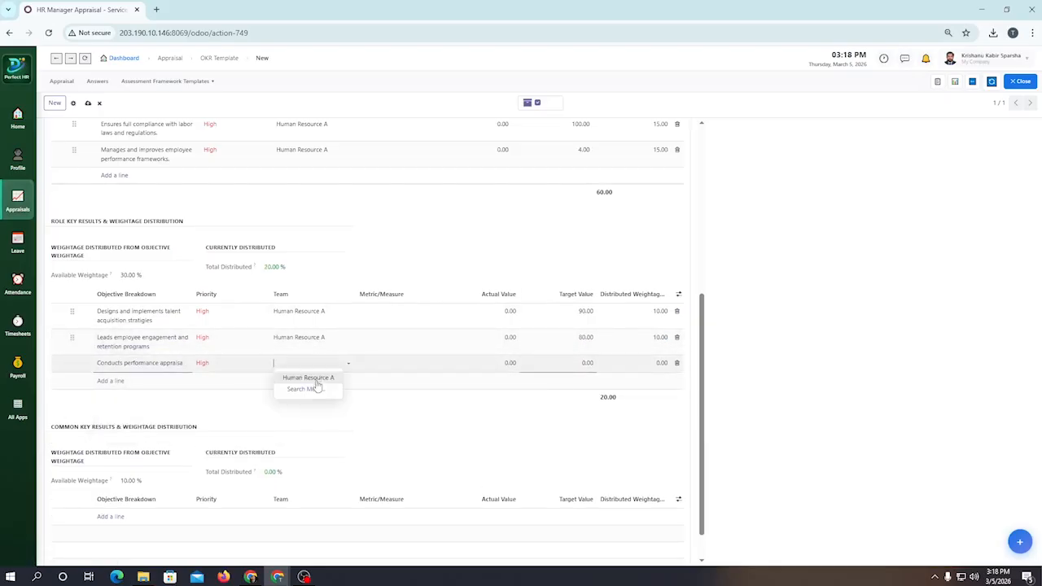
{"action": "left_click", "coordinate": [318, 379]}
{"action": "left_click", "coordinate": [587, 362]}
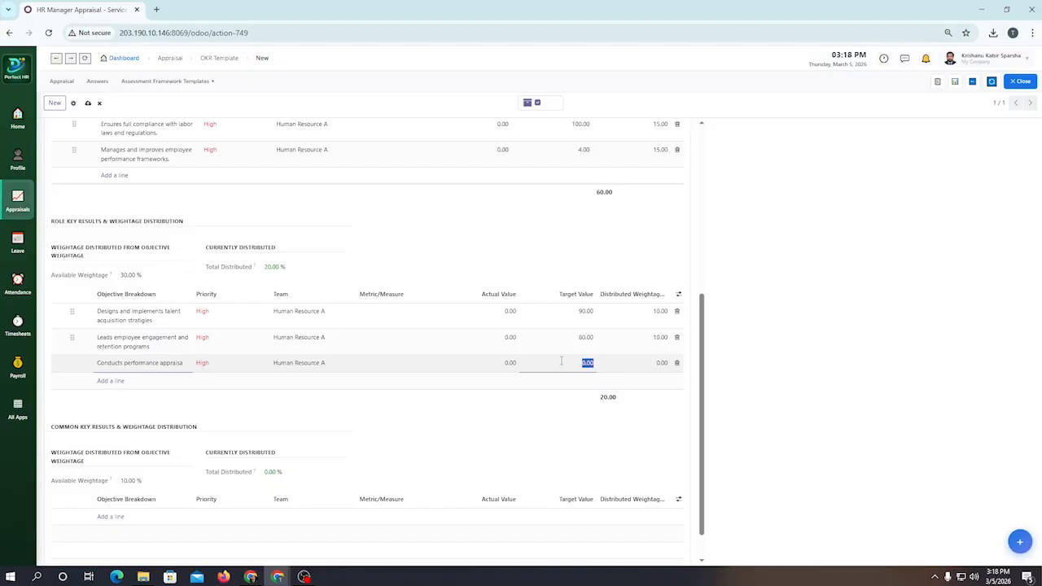
{"action": "type", "text": "100"}
{"action": "left_click", "coordinate": [661, 363]}
{"action": "type", "text": "8"}
Step: Add a role key result for "Manages Hr team productivity and professional development." assigned to team Human Resource A
{"action": "left_click", "coordinate": [111, 380]}
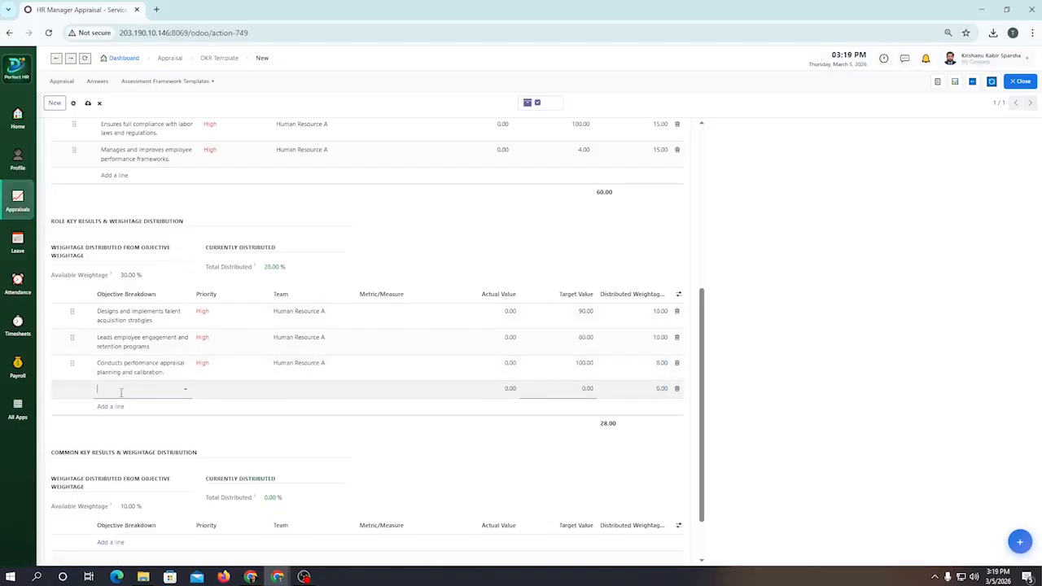
{"action": "left_click", "coordinate": [120, 391]}
{"action": "left_click", "coordinate": [131, 450]}
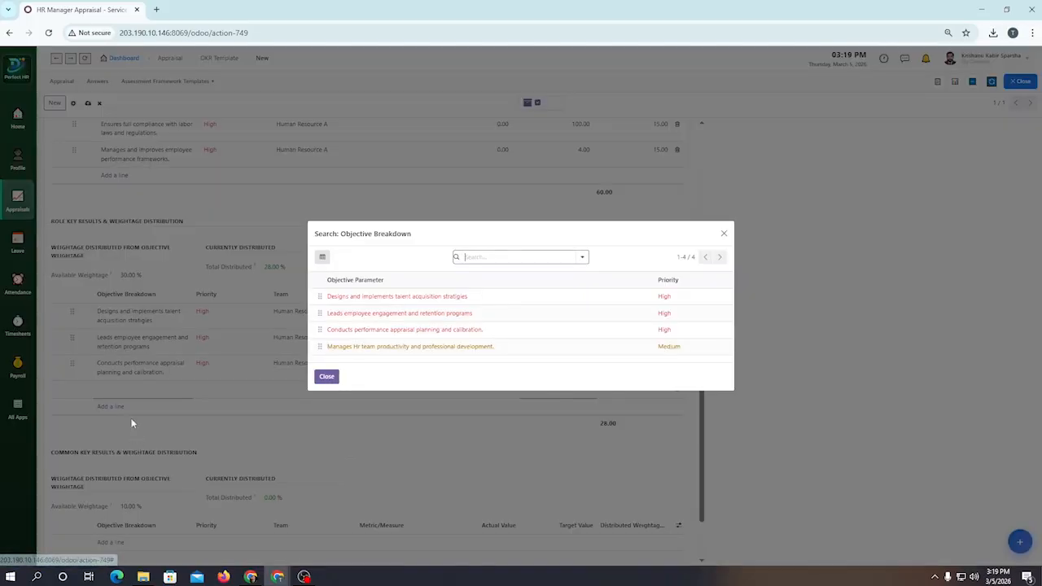
{"action": "left_click", "coordinate": [363, 346]}
{"action": "left_click", "coordinate": [328, 388]}
{"action": "left_click", "coordinate": [307, 400]}
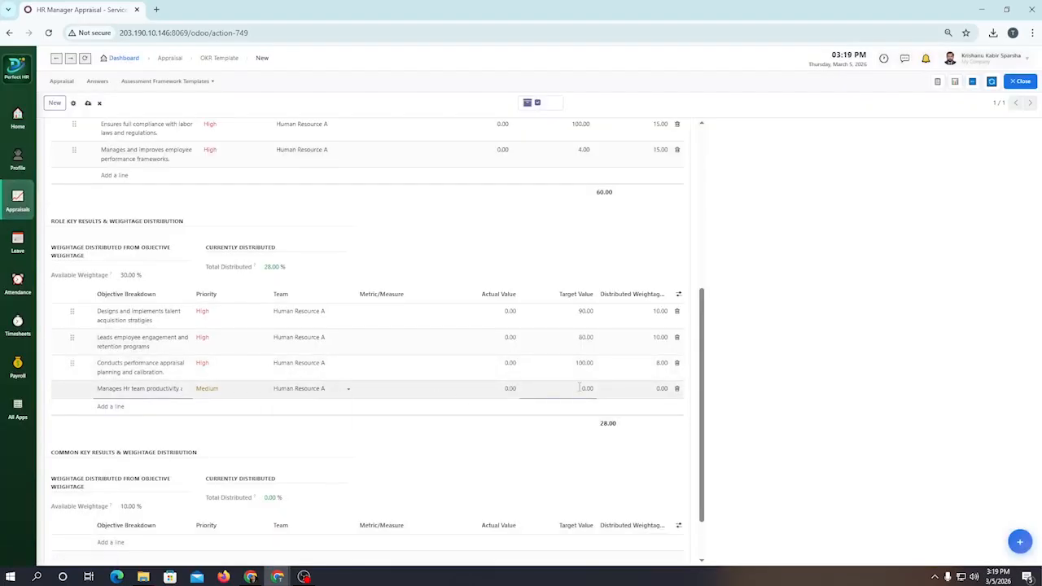
Step: Set the HR team productivity key result's target value to 40 and distributed weightage to 2%, and save the template
{"action": "left_click", "coordinate": [546, 399]}
{"action": "type", "text": "40"}
{"action": "left_click", "coordinate": [655, 388]}
{"action": "type", "text": "4"}
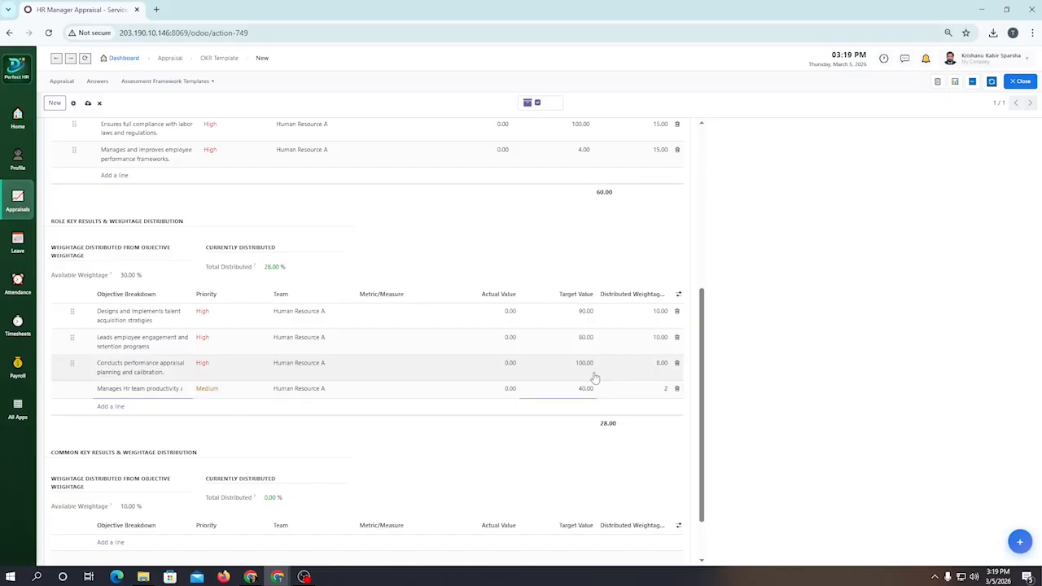
{"action": "scroll", "coordinate": [521, 387], "scroll_direction": "down", "scroll_amount": 2}
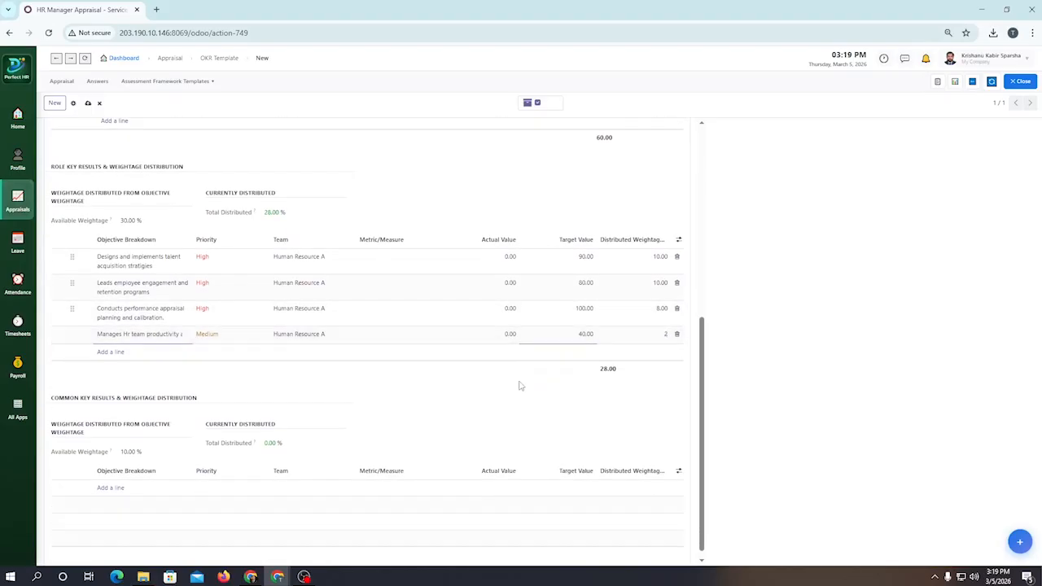
{"action": "left_click", "coordinate": [88, 103]}
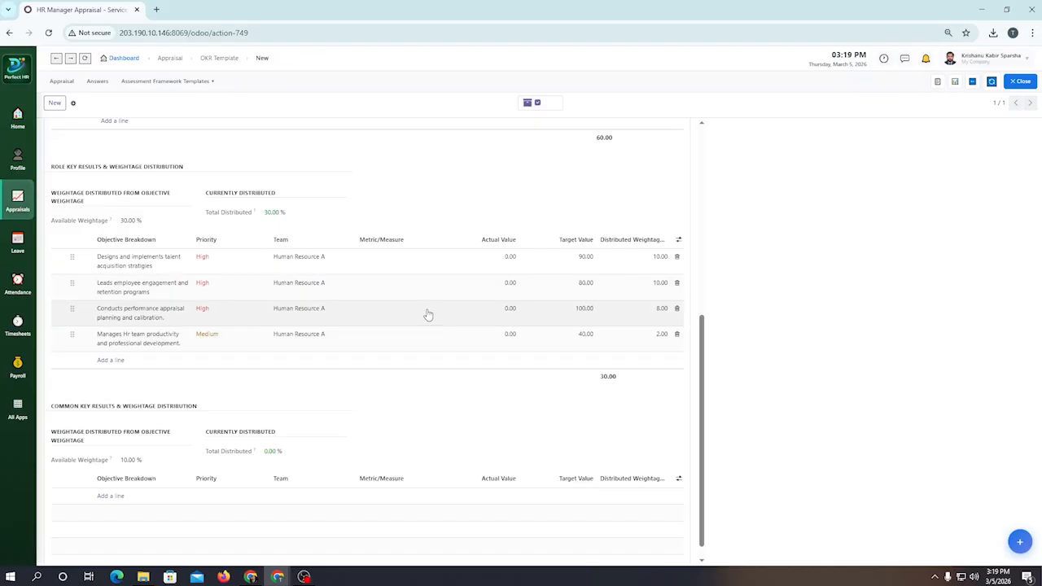
Step: Add a common key result for "Aligns departmental goals with overall organizational strategy." for team Human Resource A, with target value 4 and distributed weightage 3%
{"action": "scroll", "coordinate": [323, 354], "scroll_direction": "down", "scroll_amount": 1}
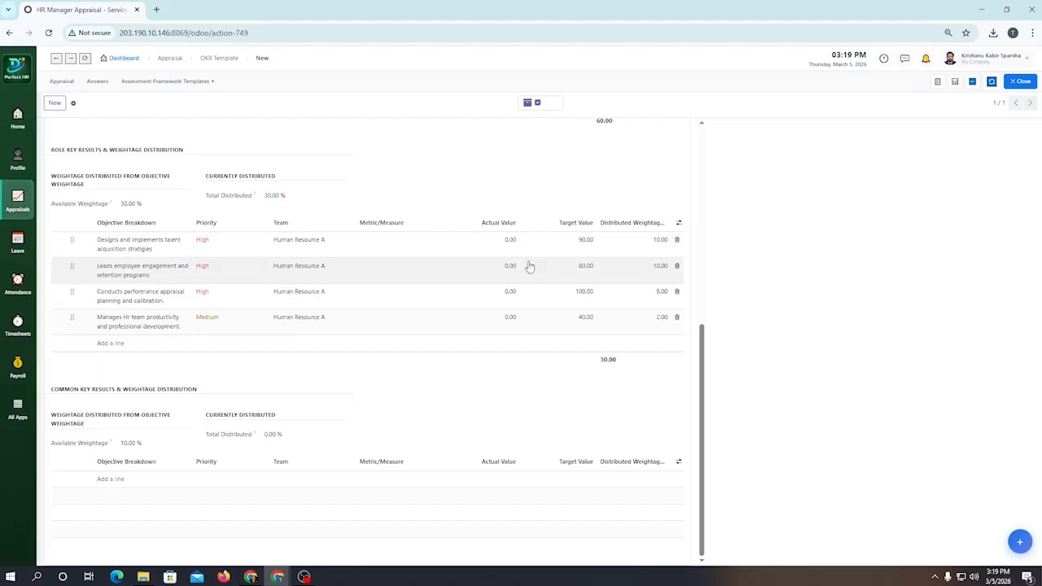
{"action": "left_click", "coordinate": [106, 480]}
{"action": "left_click", "coordinate": [140, 469]}
{"action": "left_click", "coordinate": [141, 486]}
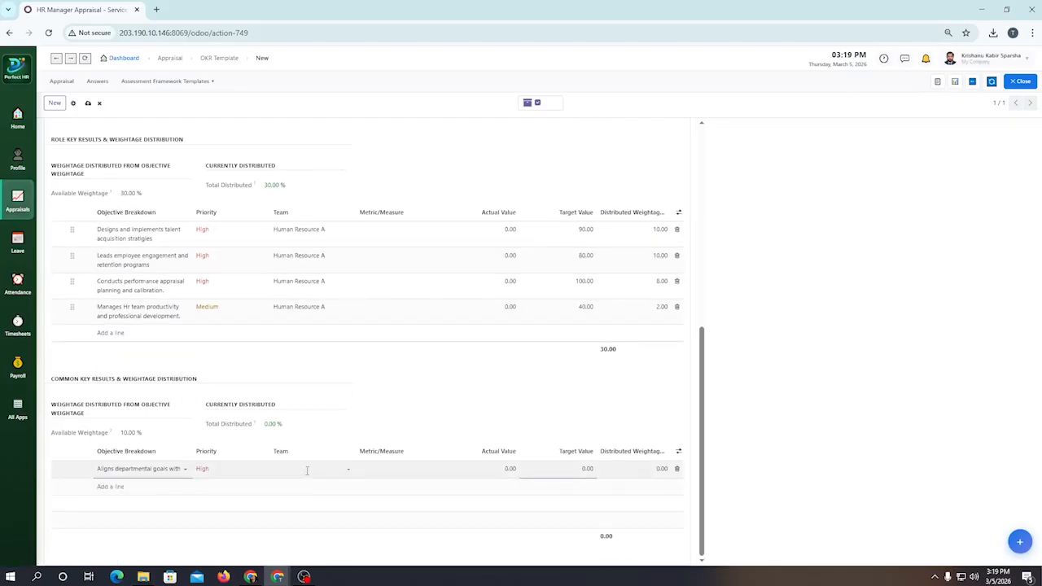
{"action": "left_click", "coordinate": [582, 470]}
{"action": "type", "text": "4"}
{"action": "left_click", "coordinate": [660, 469]}
Step: Add a common key result for "Ensures cross-functional collaboration and communication" for team Human Resource A, with target value 6 and distributed weightage 3%
{"action": "left_click", "coordinate": [110, 486]}
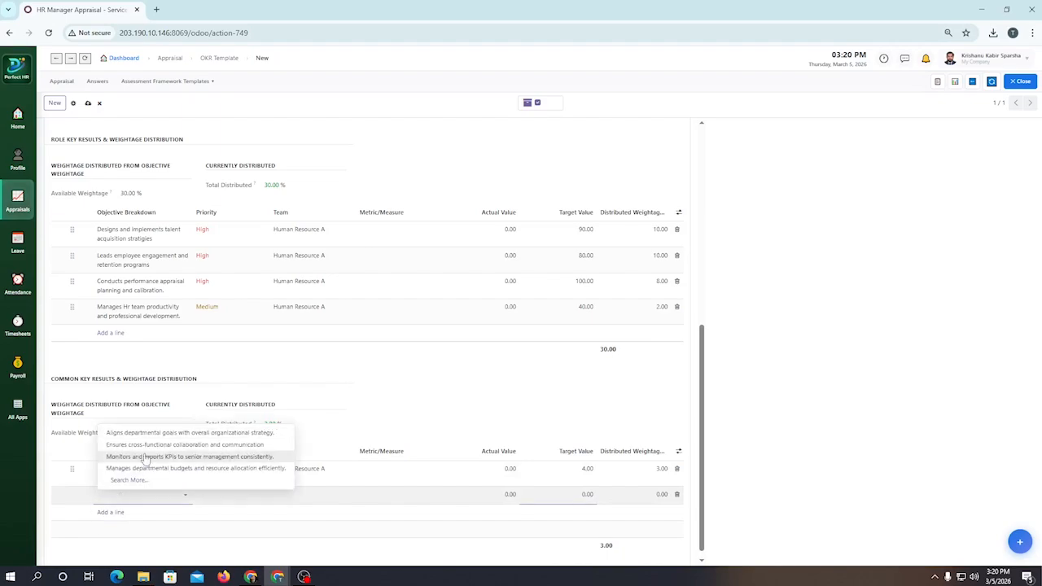
{"action": "left_click", "coordinate": [145, 445]}
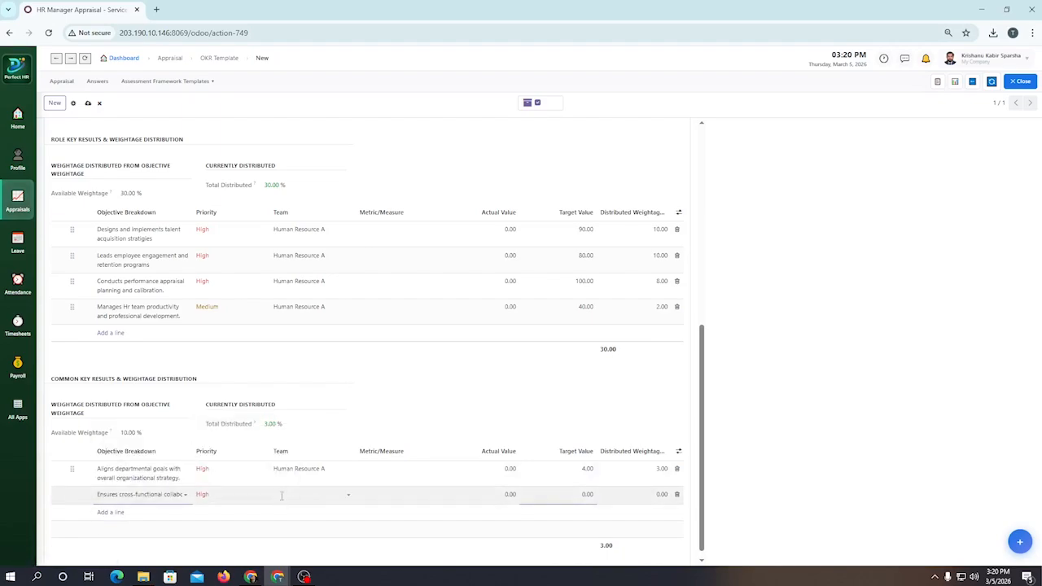
{"action": "left_click", "coordinate": [587, 494]}
{"action": "type", "text": "6"}
{"action": "left_click", "coordinate": [655, 494]}
{"action": "type", "text": "12"}
Step: Add a common key result for "Monitors and reports KPIs to senior management consistently." for team Human Resource A, with target value 12 and weightage 2%
{"action": "left_click", "coordinate": [110, 512]}
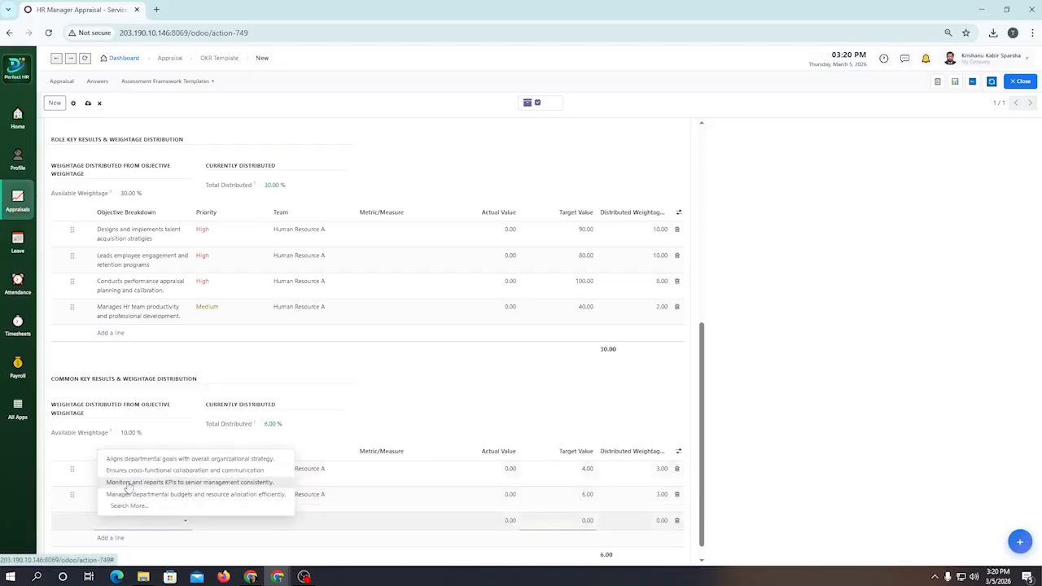
{"action": "left_click", "coordinate": [128, 486]}
{"action": "left_click", "coordinate": [573, 522]}
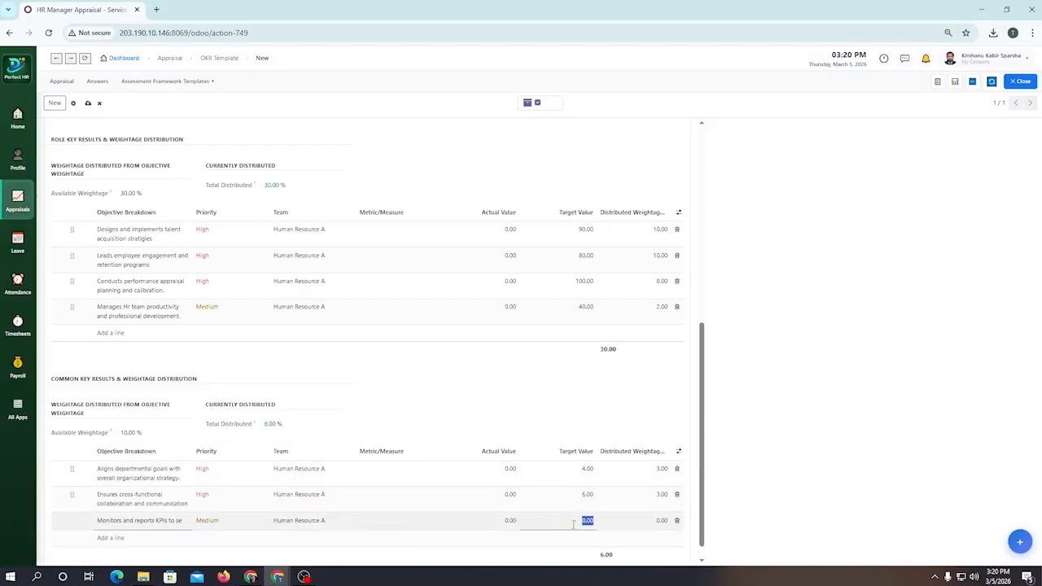
{"action": "type", "text": "12"}
{"action": "left_click", "coordinate": [643, 519]}
{"action": "type", "text": "2"}
Step: Add a common key result for "Manages departmental budgets and resource allocation efficiently." for team Human Resource A, with target value 95 and weightage 2%, and save
{"action": "left_click", "coordinate": [110, 538]}
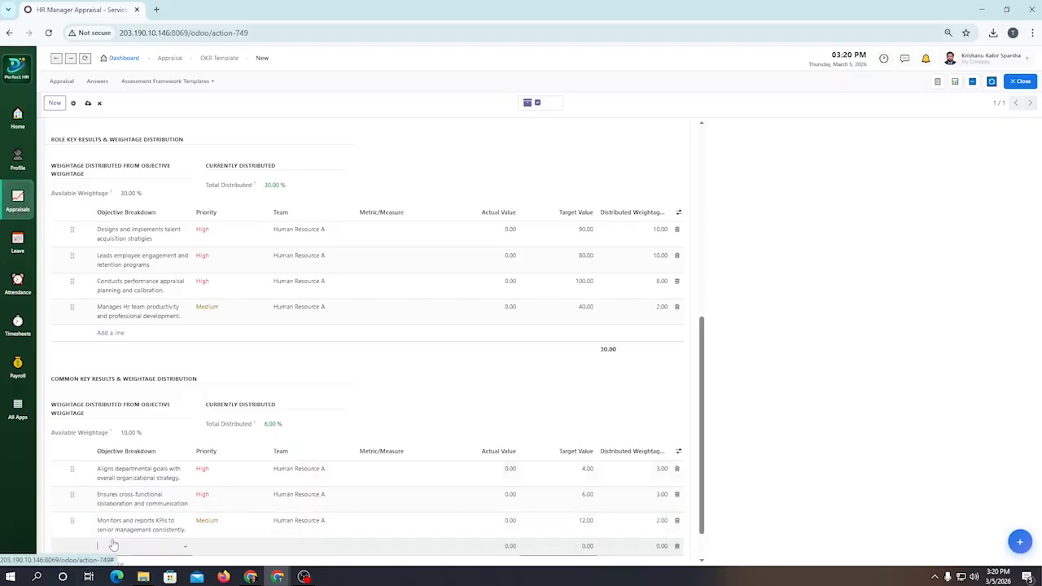
{"action": "left_click", "coordinate": [138, 521]}
{"action": "left_click", "coordinate": [300, 545]}
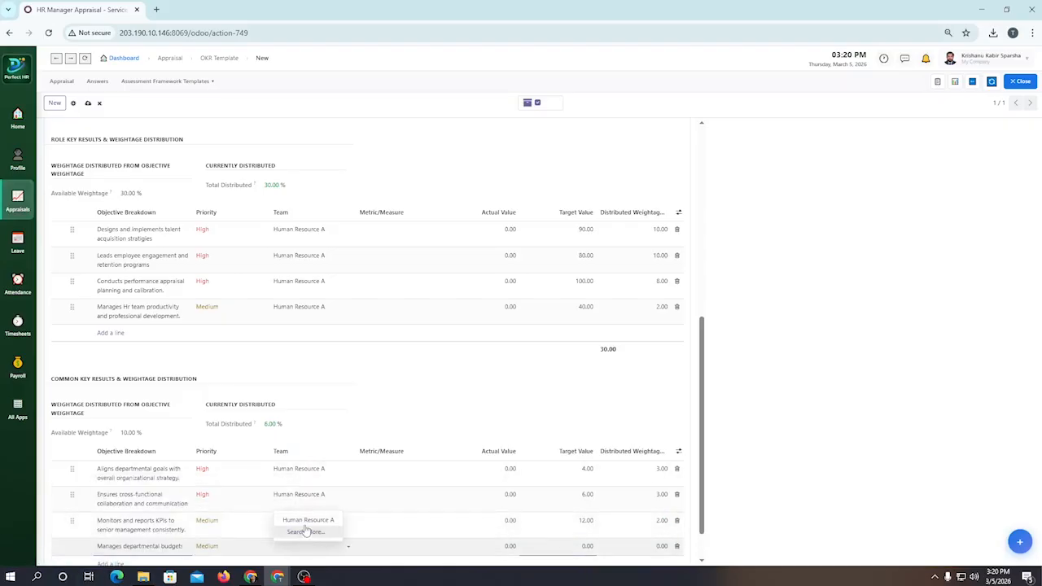
{"action": "left_click", "coordinate": [308, 519]}
{"action": "left_click", "coordinate": [585, 546]}
{"action": "type", "text": "95"}
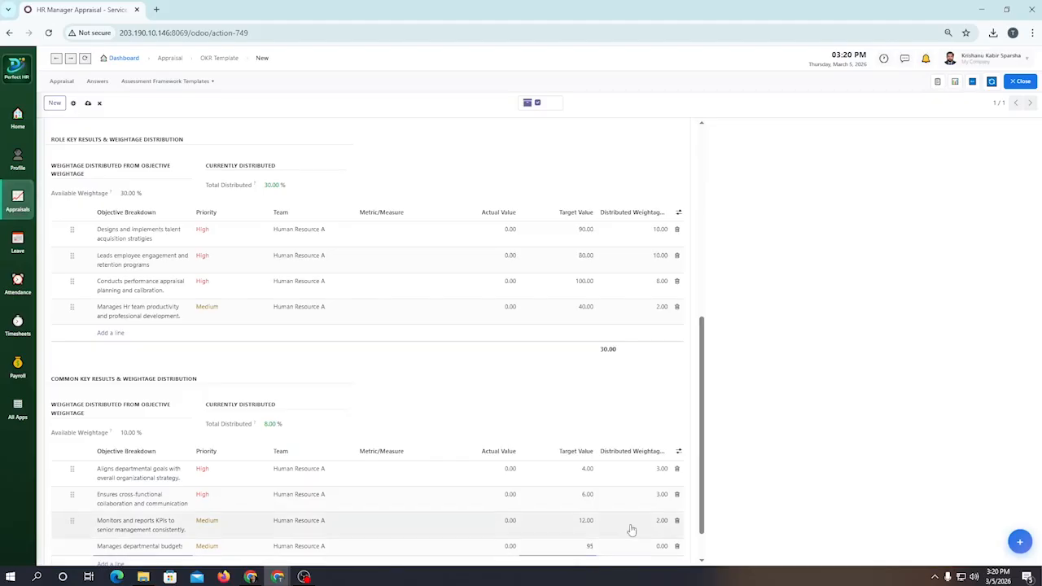
{"action": "left_click", "coordinate": [661, 546]}
{"action": "type", "text": "2"}
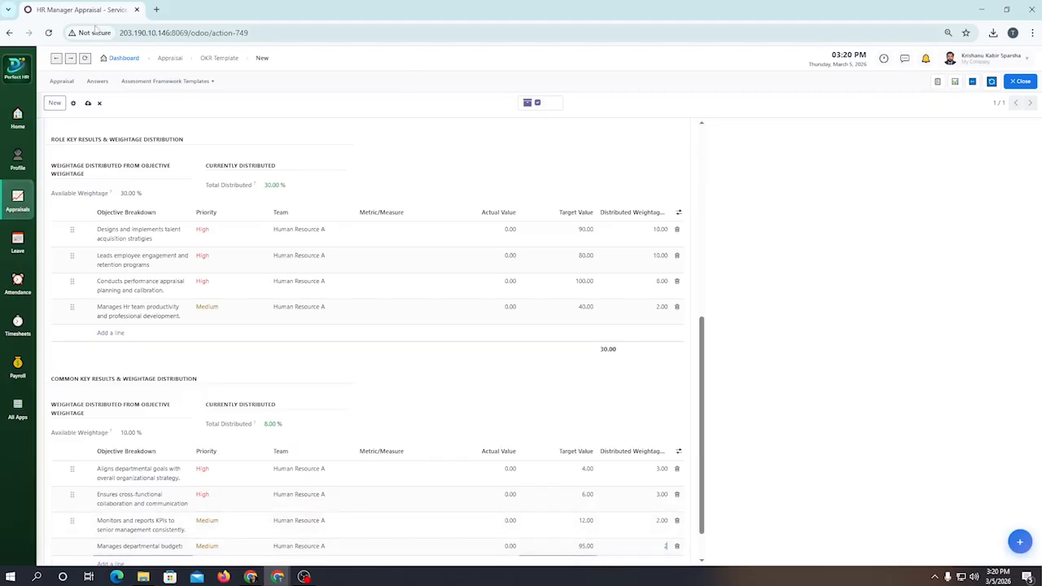
{"action": "left_click", "coordinate": [88, 102]}
Step: Review the template's key results with their weightage distribution, and its department, role and common objectives with the team weightage allocation
{"action": "scroll", "coordinate": [379, 391], "scroll_direction": "down", "scroll_amount": 1}
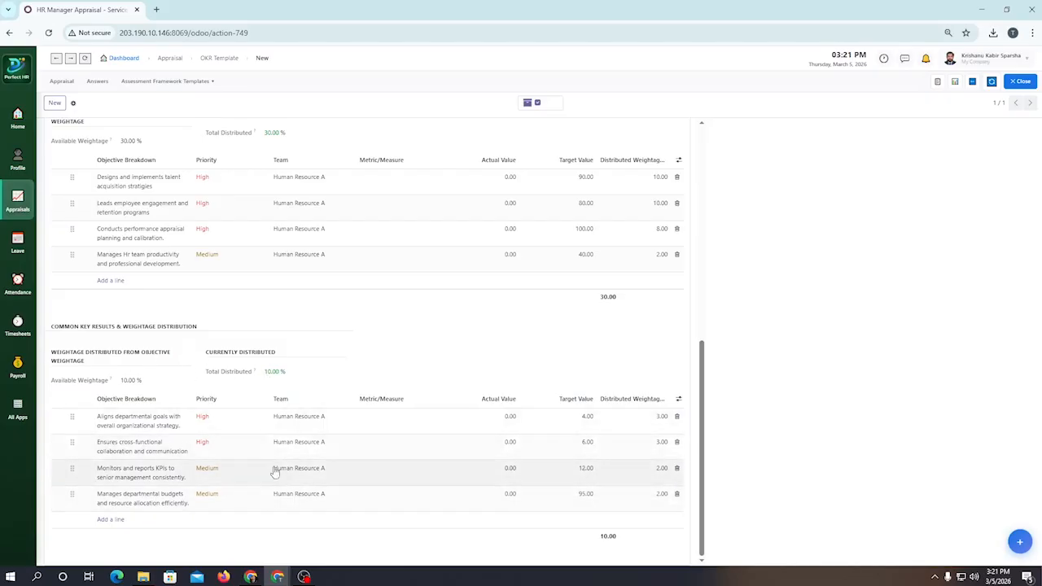
{"action": "scroll", "coordinate": [221, 420], "scroll_direction": "up", "scroll_amount": 1}
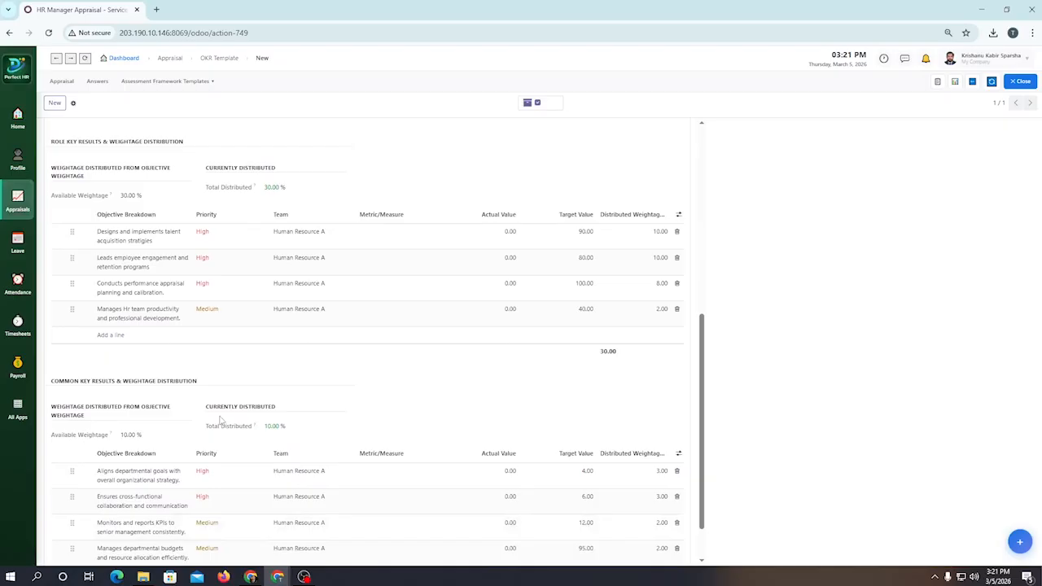
{"action": "scroll", "coordinate": [231, 383], "scroll_direction": "down", "scroll_amount": 1}
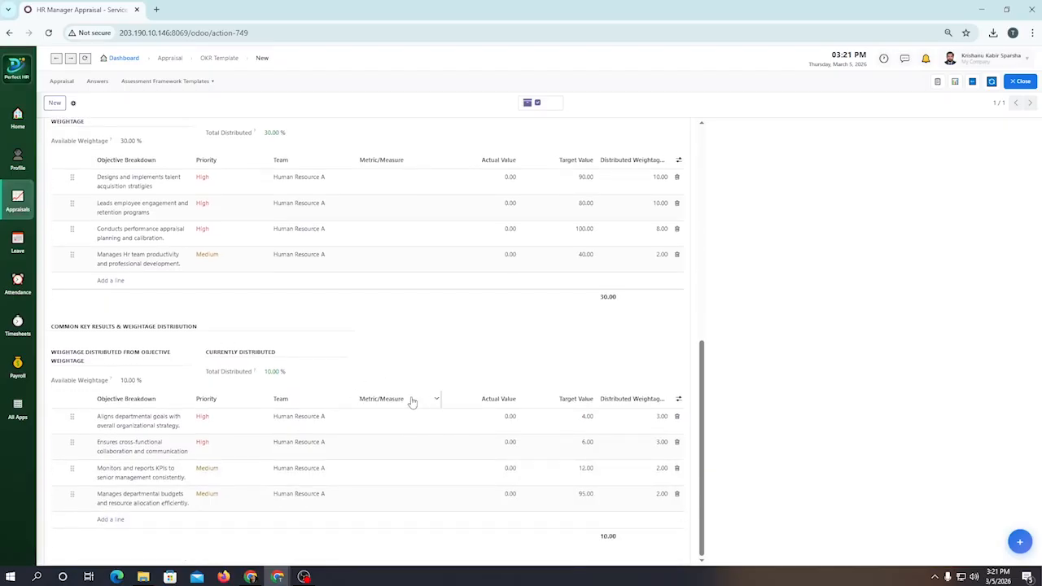
{"action": "scroll", "coordinate": [230, 305], "scroll_direction": "up", "scroll_amount": 10}
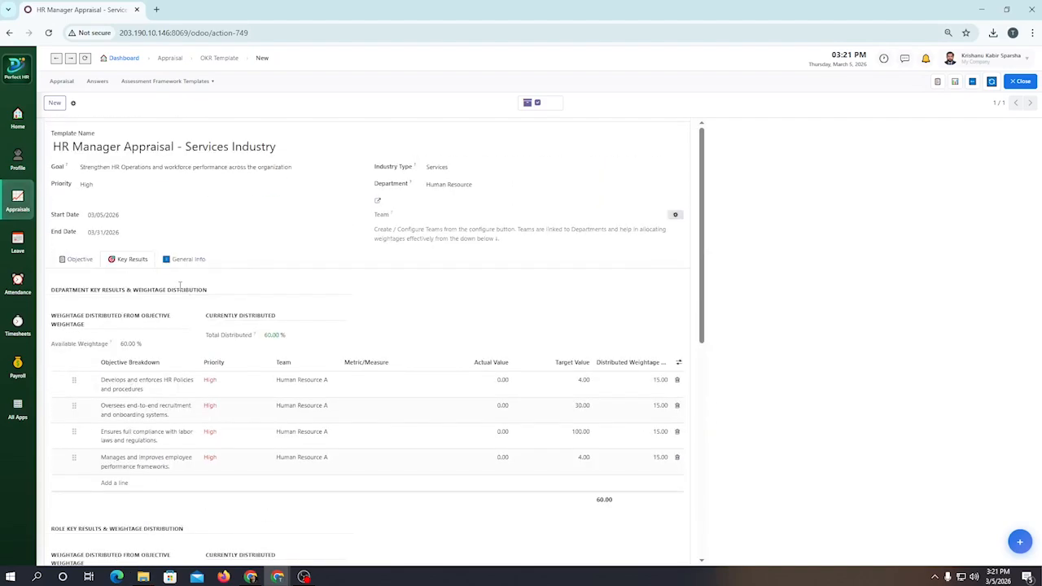
{"action": "left_click", "coordinate": [87, 261]}
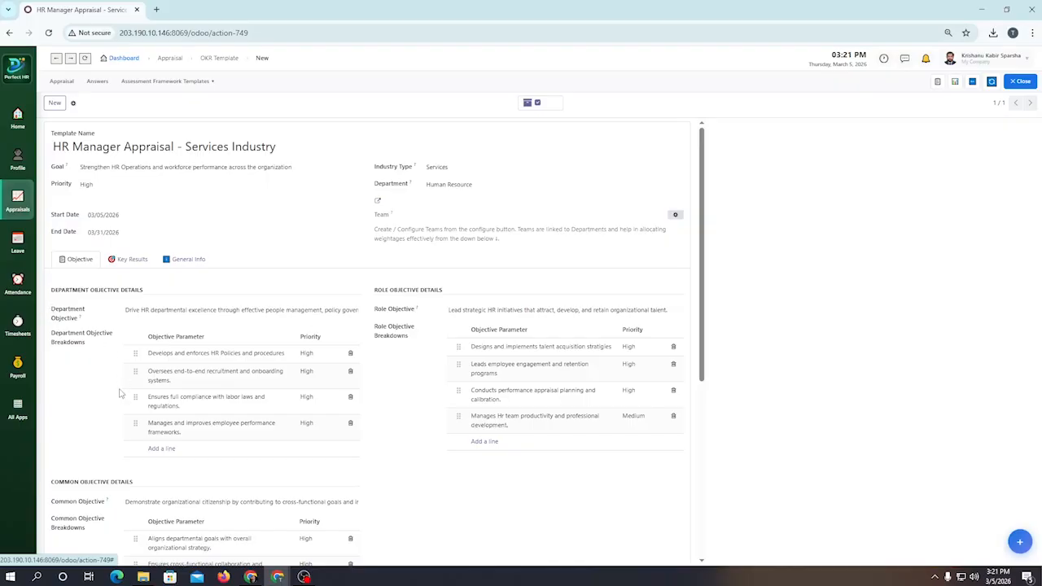
{"action": "scroll", "coordinate": [158, 416], "scroll_direction": "down", "scroll_amount": 3}
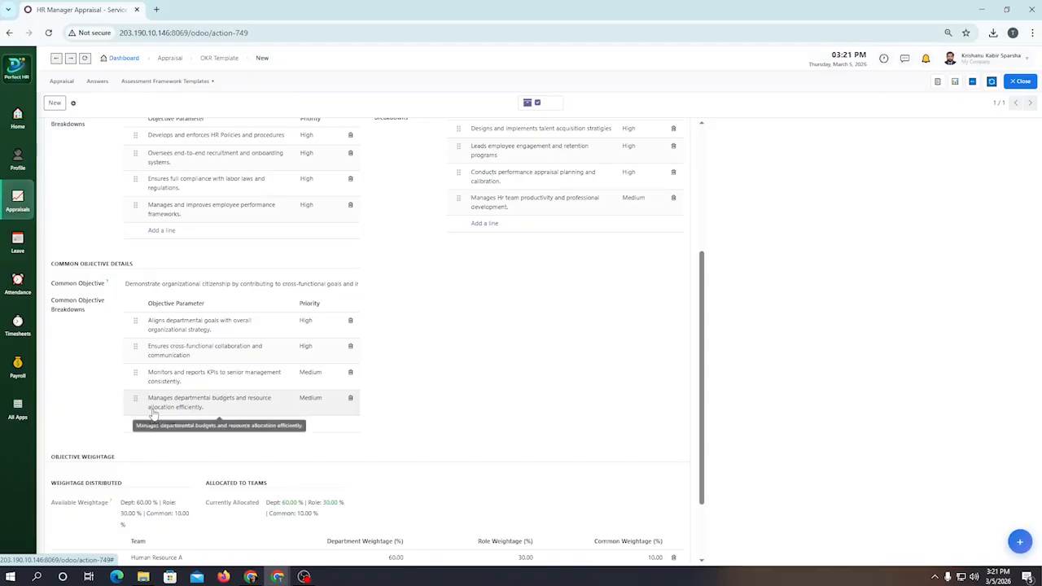
{"action": "scroll", "coordinate": [151, 411], "scroll_direction": "down", "scroll_amount": 2}
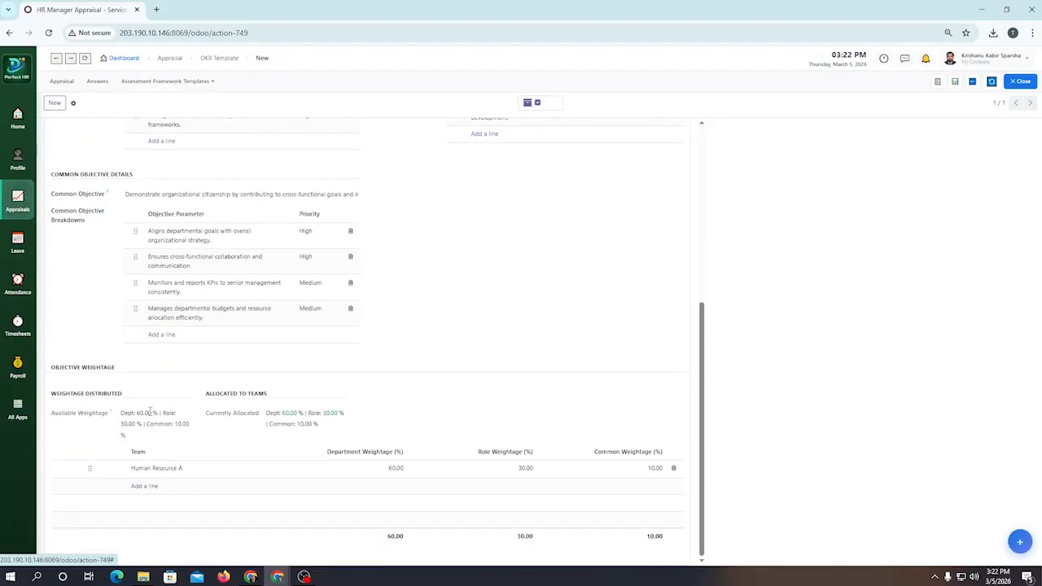
{"action": "scroll", "coordinate": [145, 423], "scroll_direction": "up", "scroll_amount": 5}
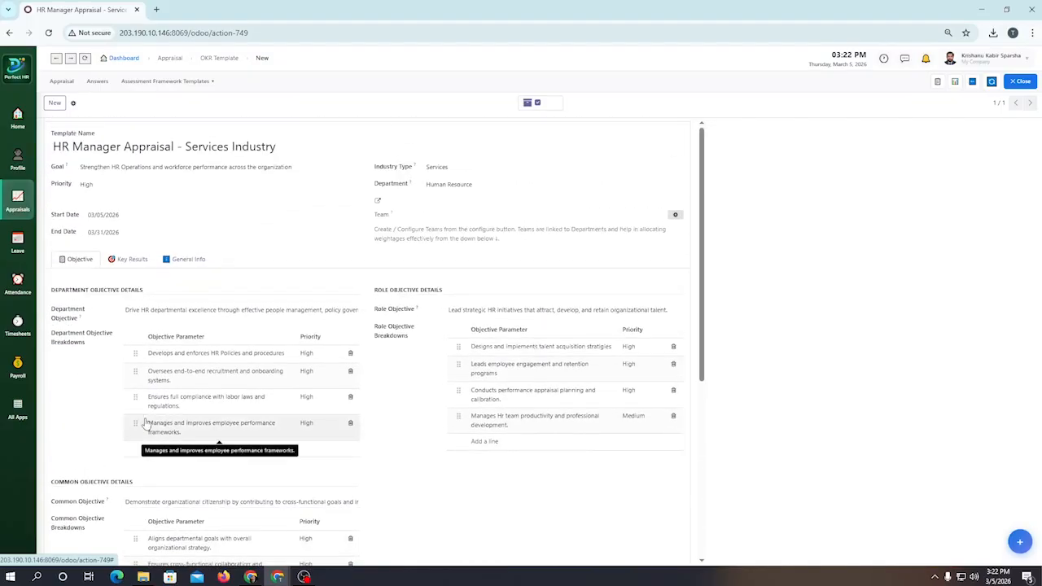
{"action": "scroll", "coordinate": [181, 450], "scroll_direction": "down", "scroll_amount": 1}
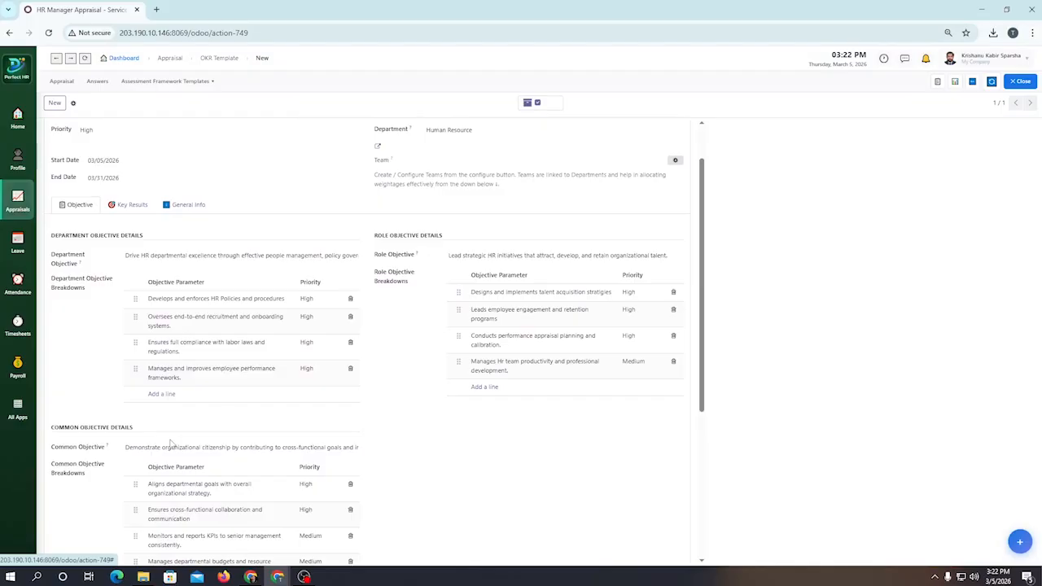
{"action": "scroll", "coordinate": [170, 440], "scroll_direction": "down", "scroll_amount": 5}
{"action": "scroll", "coordinate": [170, 440], "scroll_direction": "up", "scroll_amount": 6}
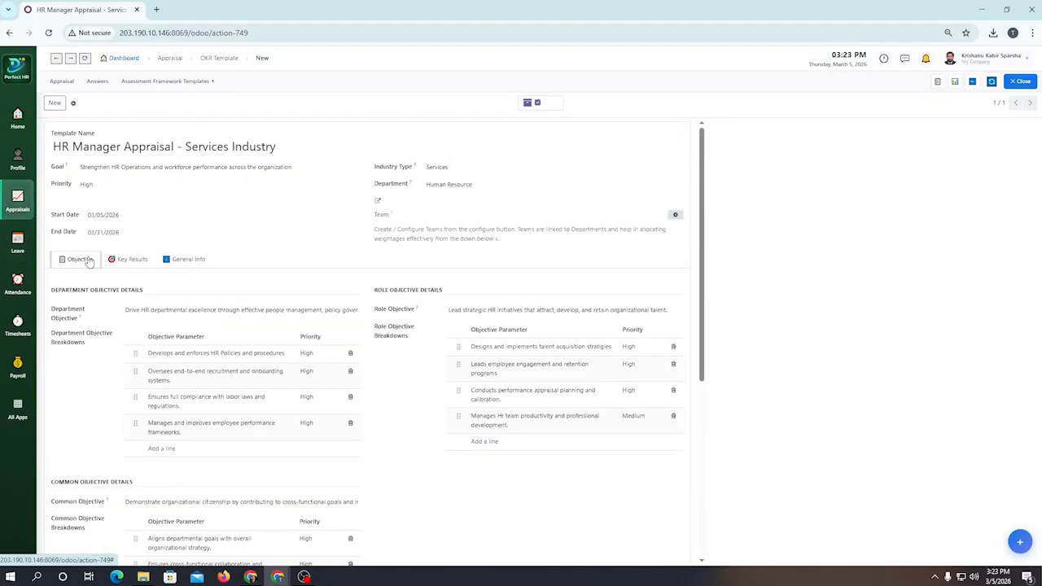
Step: Examine the media, file, table and other insertion options for the template's General Info description, and return to the objectives
{"action": "left_click", "coordinate": [190, 262]}
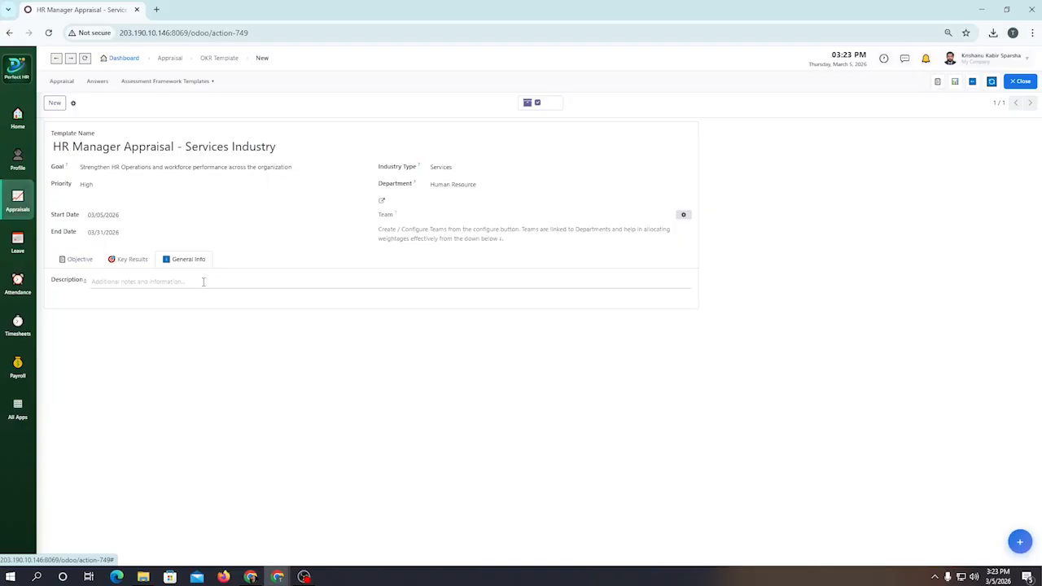
{"action": "left_click", "coordinate": [213, 285]}
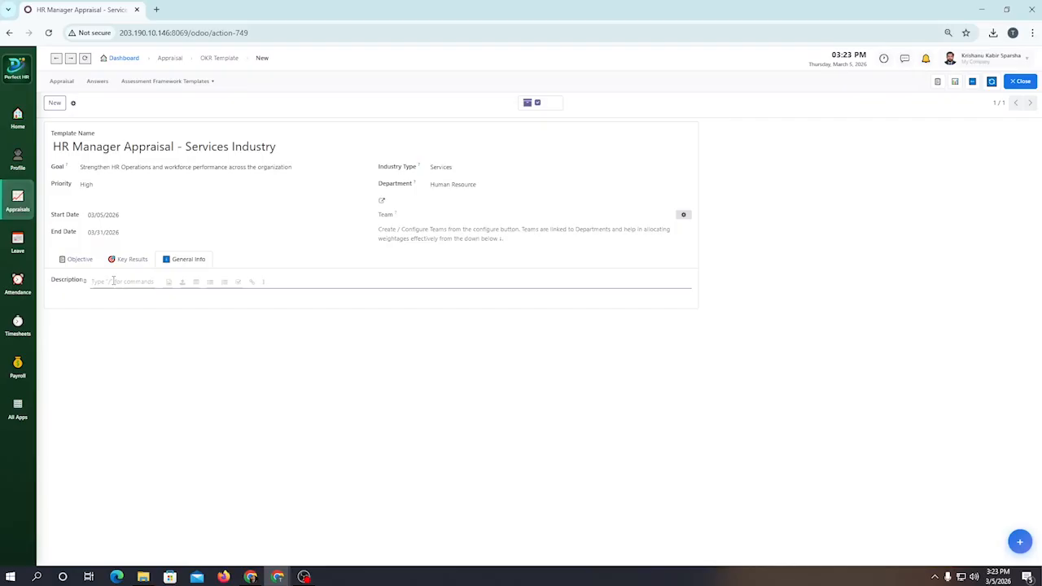
{"action": "left_click", "coordinate": [170, 285]}
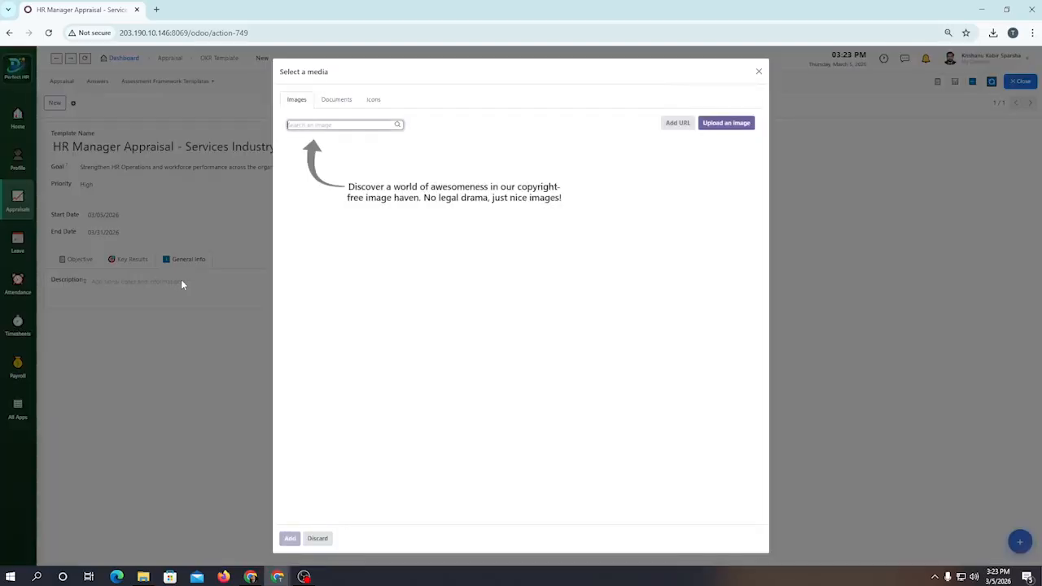
{"action": "left_click", "coordinate": [759, 72]}
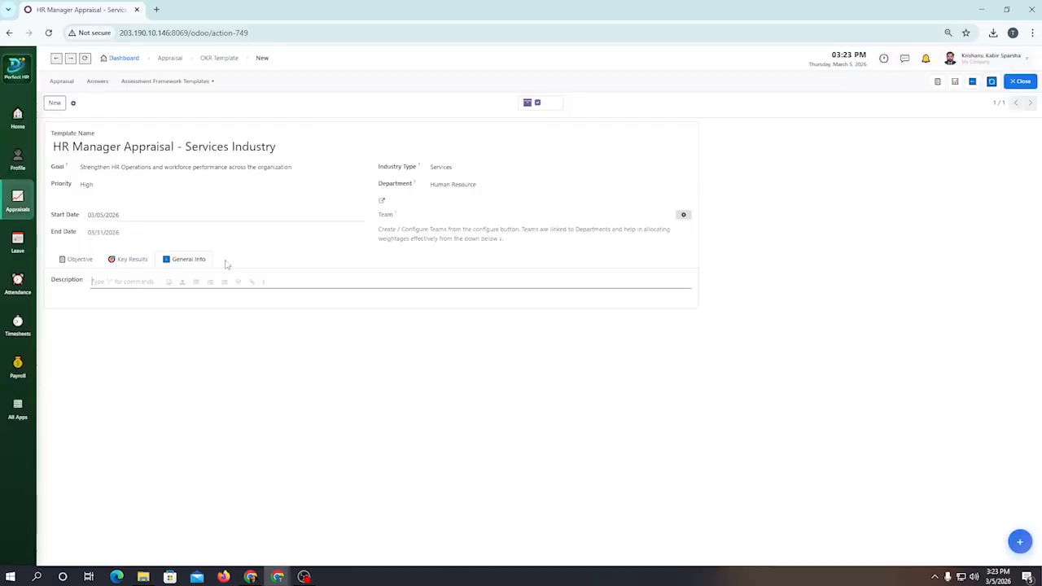
{"action": "left_click", "coordinate": [182, 282]}
{"action": "left_click", "coordinate": [489, 274]}
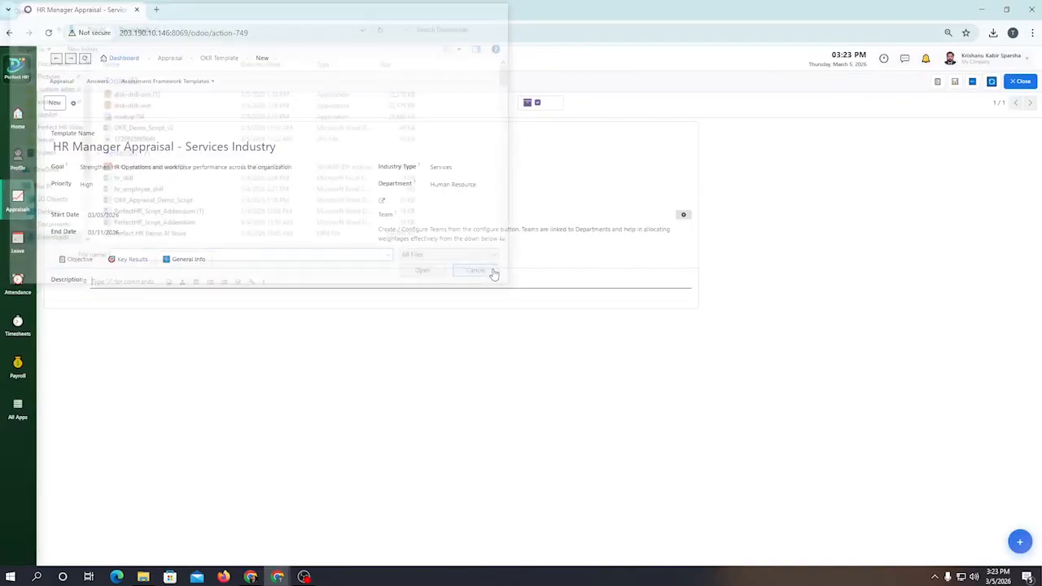
{"action": "left_click", "coordinate": [196, 284]}
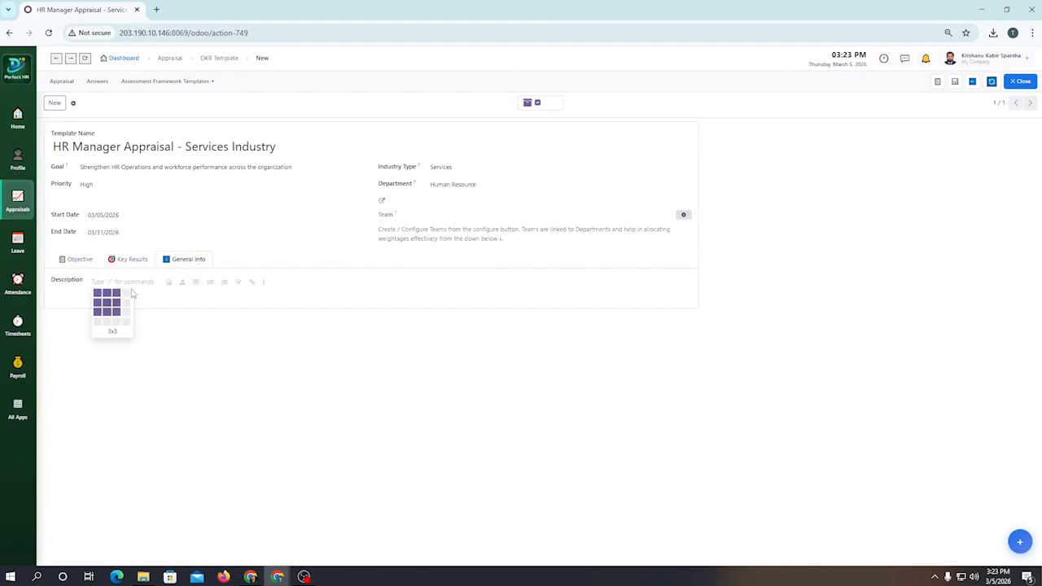
{"action": "left_click", "coordinate": [262, 285]}
{"action": "scroll", "coordinate": [165, 358], "scroll_direction": "down", "scroll_amount": 5}
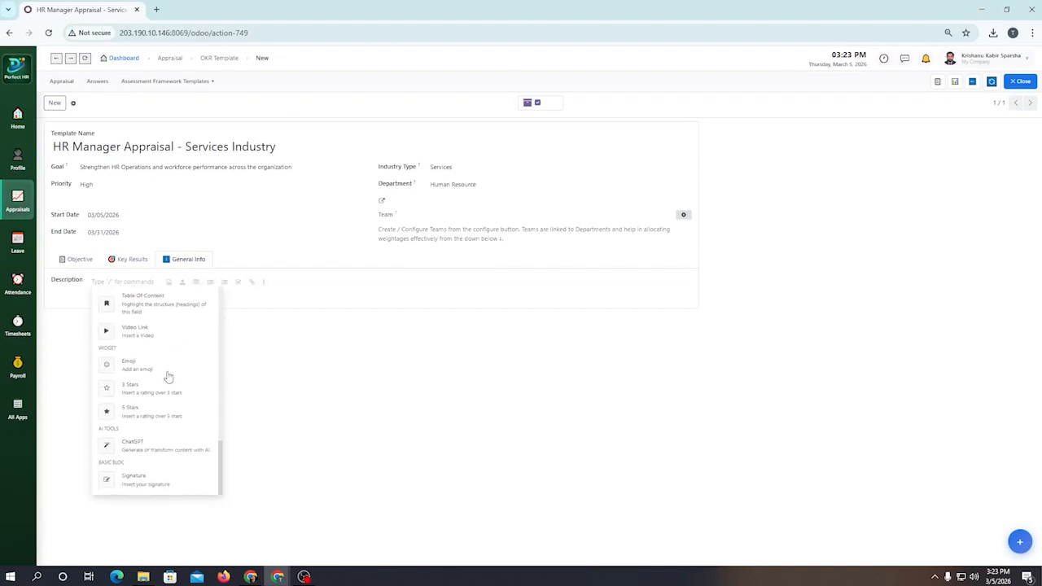
{"action": "scroll", "coordinate": [167, 377], "scroll_direction": "up", "scroll_amount": 7}
{"action": "left_click", "coordinate": [110, 284]}
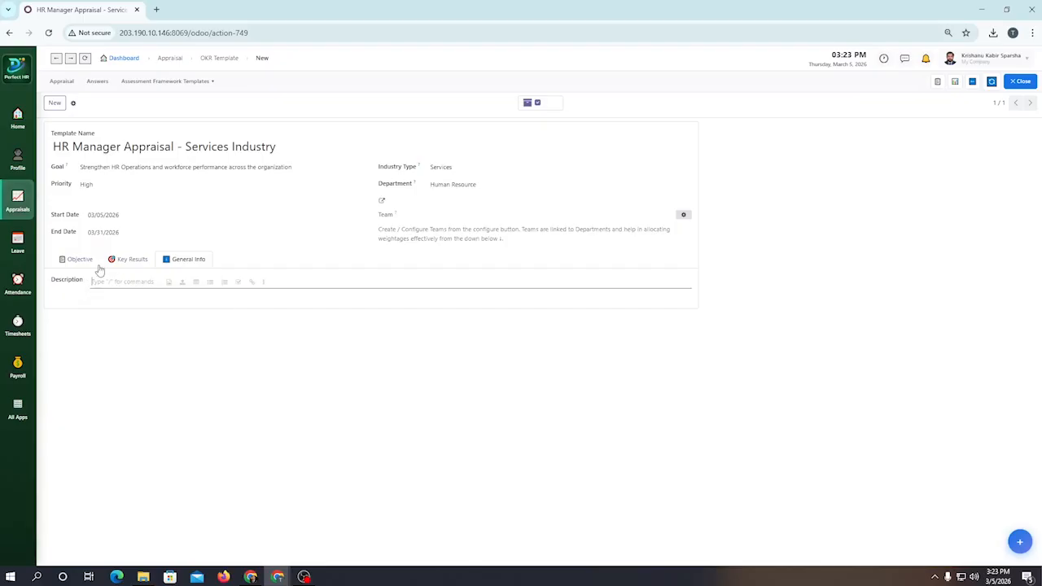
{"action": "left_click", "coordinate": [80, 259]}
{"action": "mouse_move", "coordinate": [395, 215]}
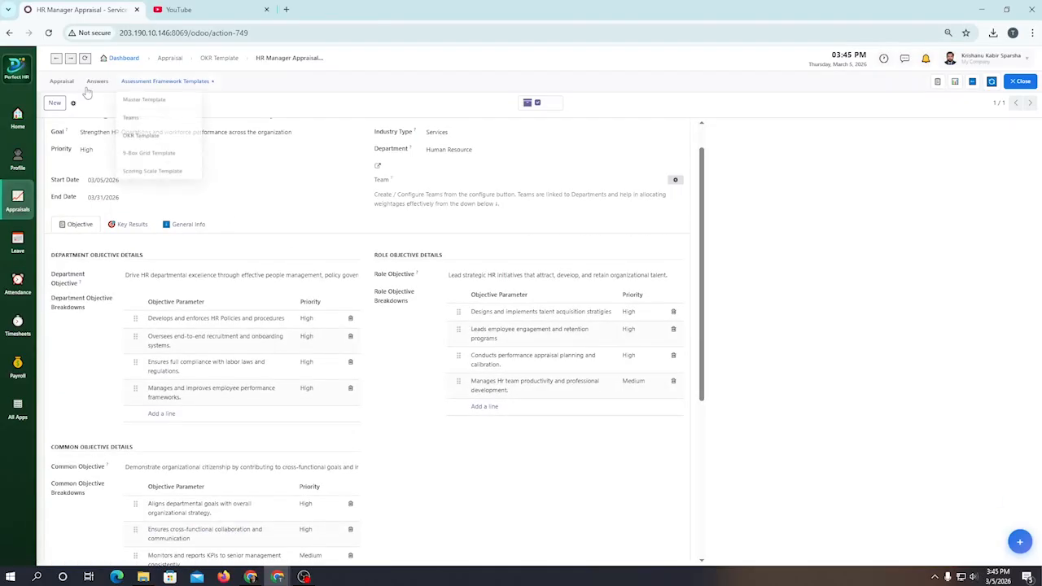
Step: Create a new appraisal for the employee chosen by badge ID, with the appraisal deadline 03/31/2026
{"action": "left_click", "coordinate": [63, 84]}
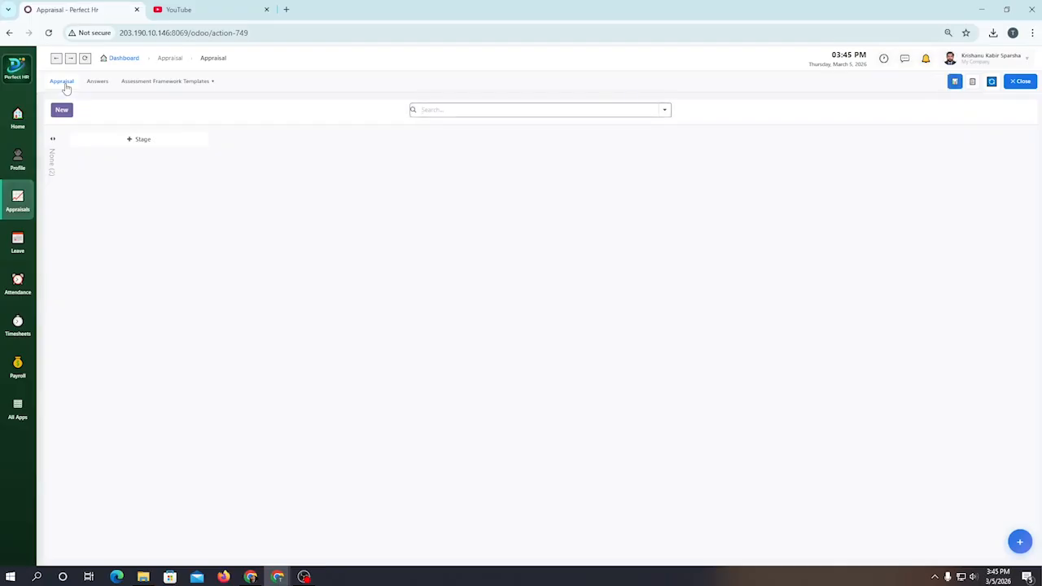
{"action": "left_click", "coordinate": [60, 112]}
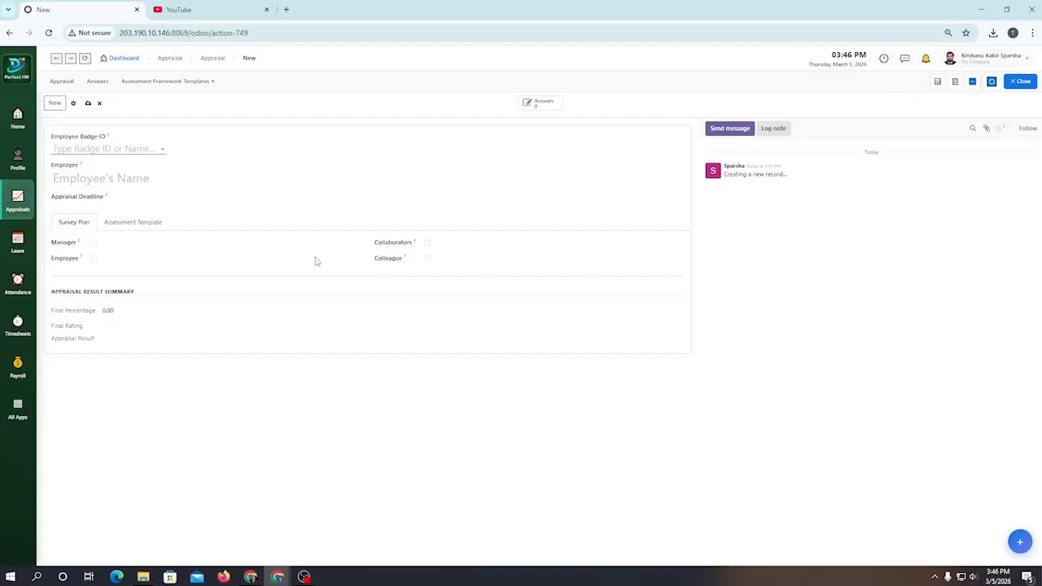
{"action": "left_click_drag", "start_coordinate": [54, 141], "coordinate": [119, 144]}
{"action": "left_click", "coordinate": [116, 145]}
{"action": "left_click_drag", "start_coordinate": [51, 168], "coordinate": [96, 171]}
{"action": "left_click", "coordinate": [120, 149]}
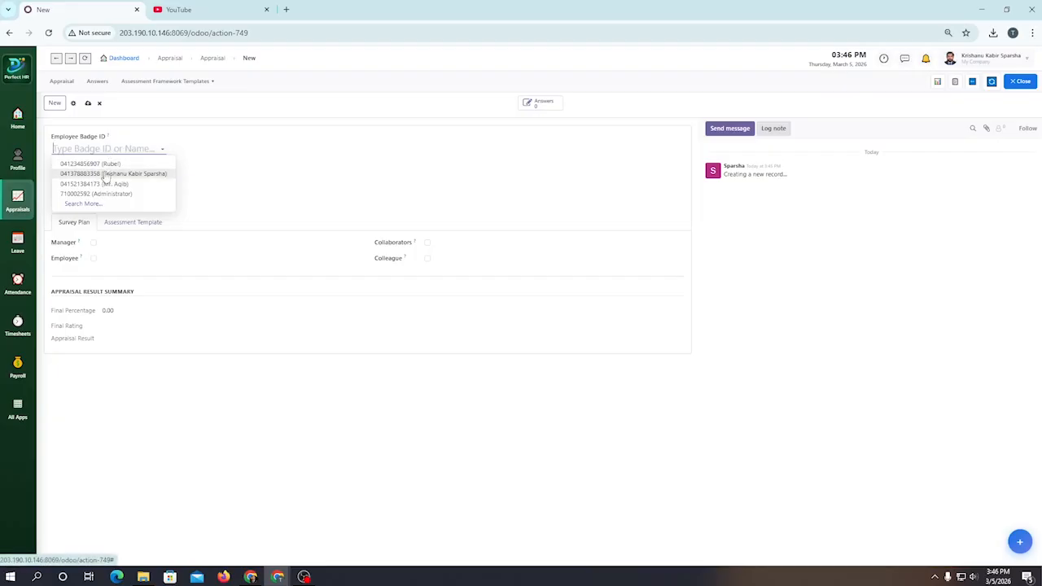
{"action": "left_click", "coordinate": [148, 174]}
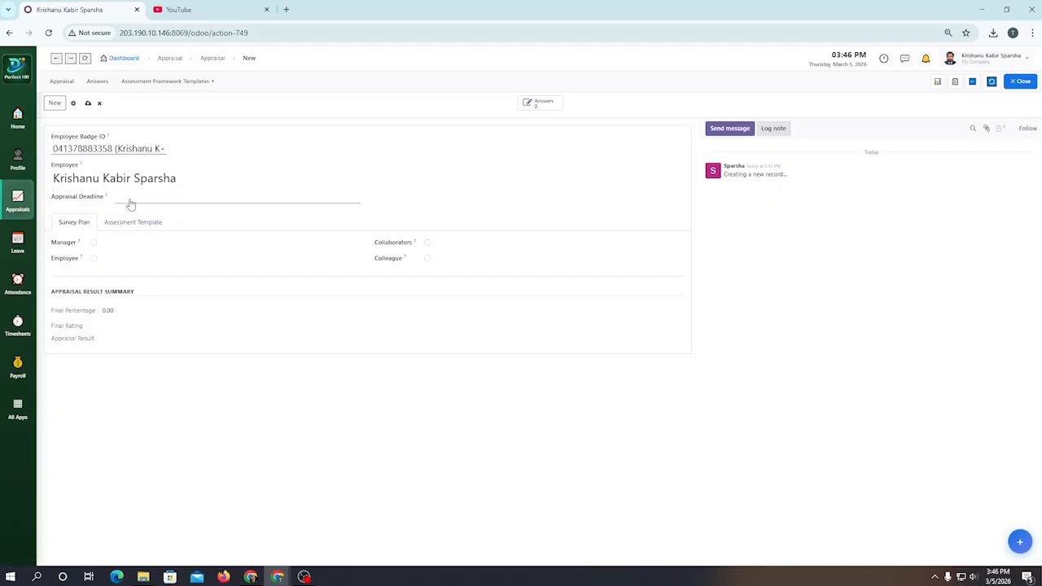
{"action": "left_click", "coordinate": [130, 203]}
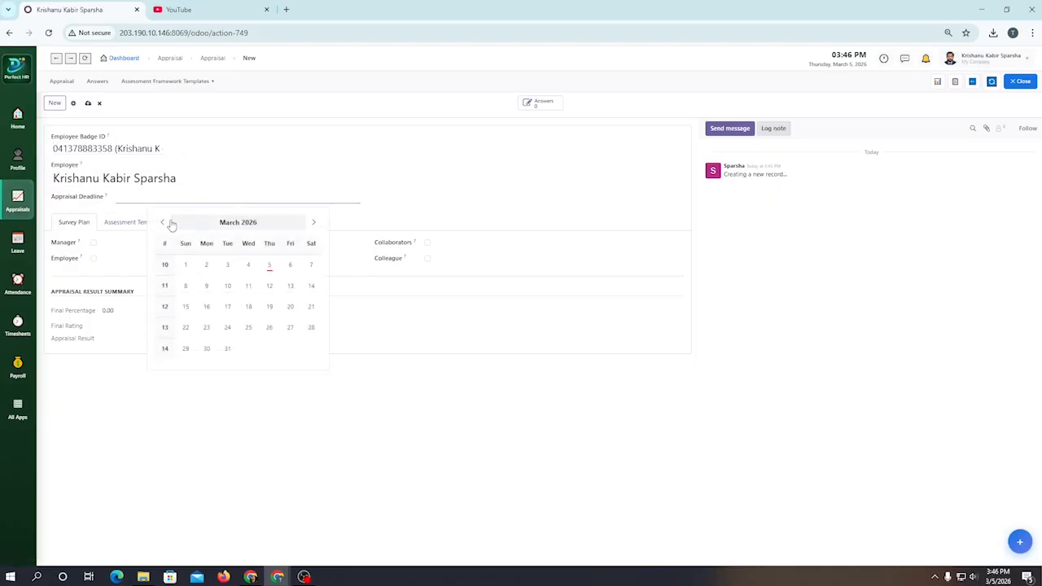
{"action": "left_click", "coordinate": [227, 350]}
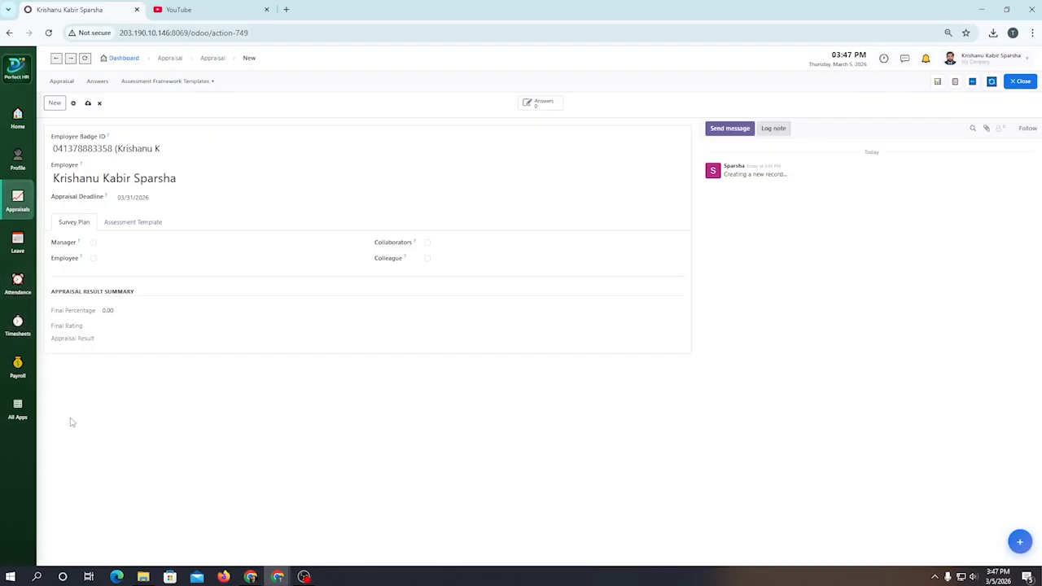
Step: Set the appraisal type to OKR Template and select the "OKR Template for Human Resource Manager" as the assessment template
{"action": "left_click", "coordinate": [137, 227]}
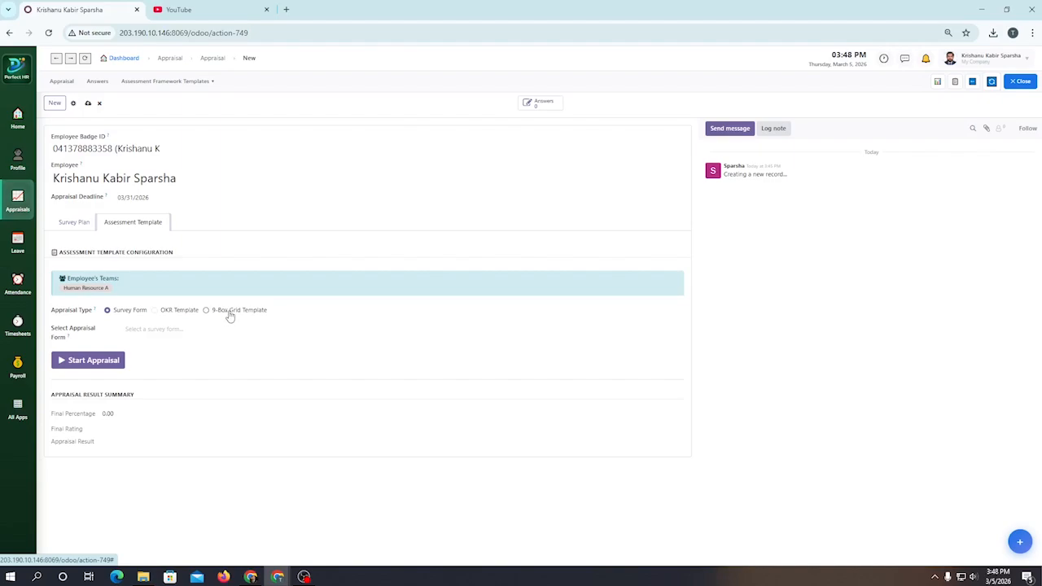
{"action": "left_click", "coordinate": [164, 315]}
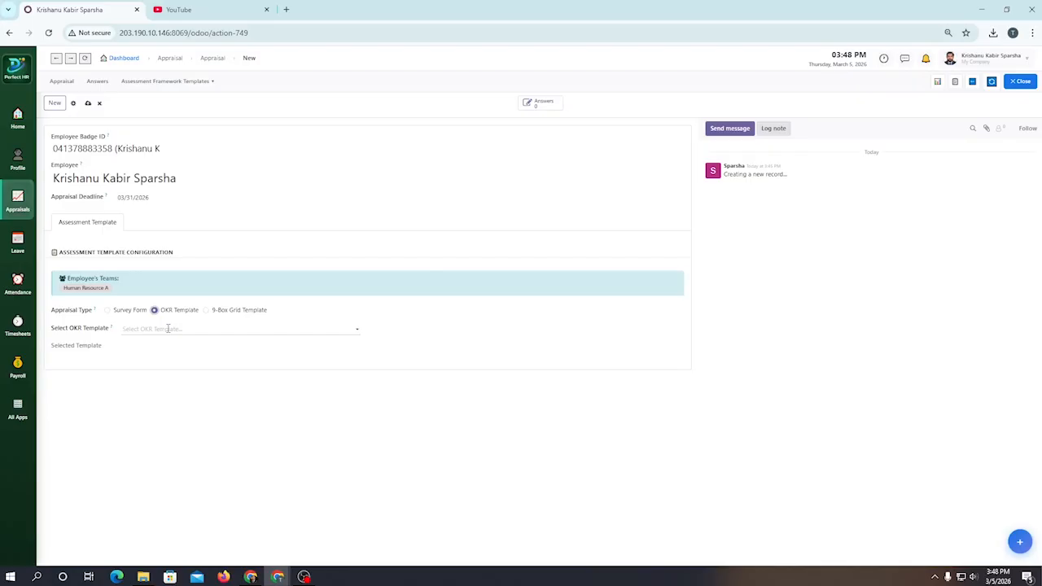
{"action": "left_click", "coordinate": [171, 328]}
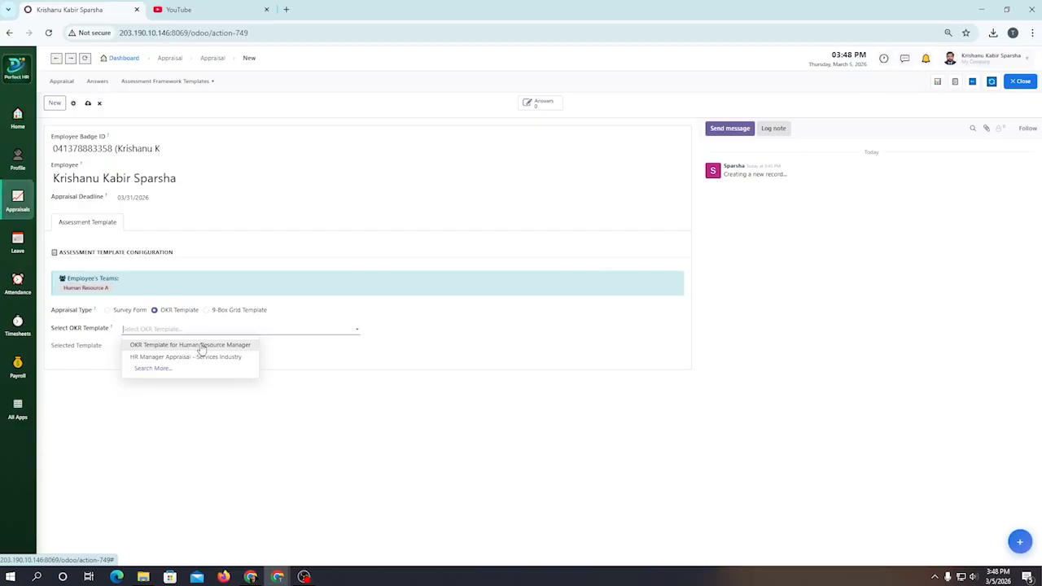
{"action": "left_click", "coordinate": [201, 346]}
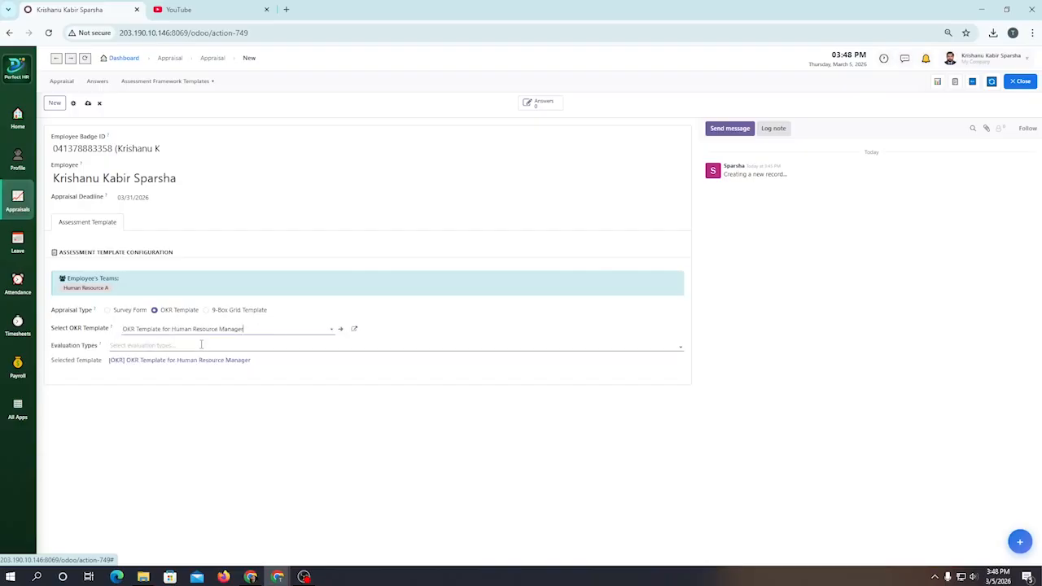
Step: Add Department Criteria, Role Criteria and Common Criteria as the appraisal's evaluation types
{"action": "left_click", "coordinate": [155, 347]}
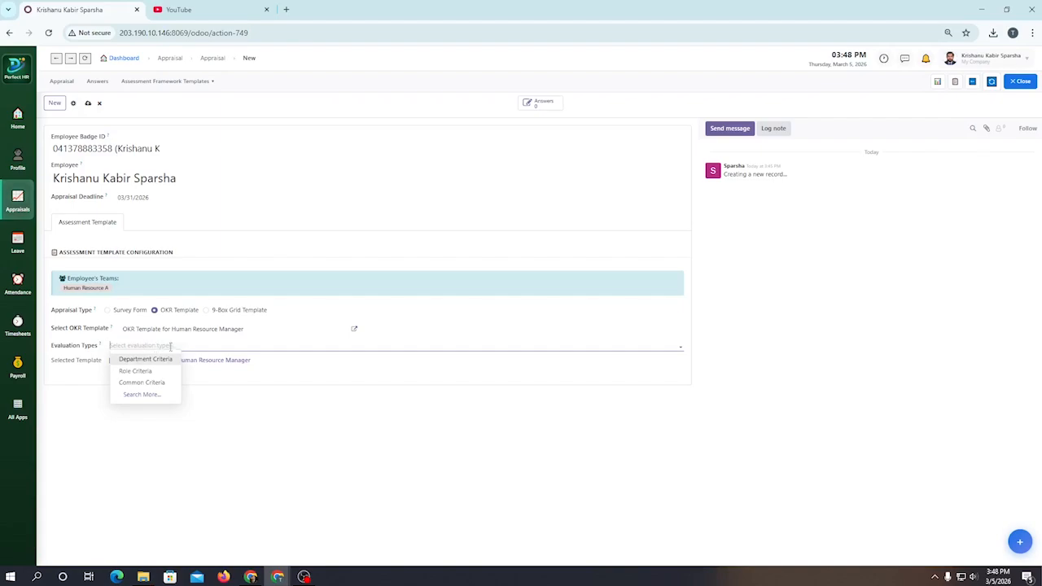
{"action": "left_click", "coordinate": [167, 360]}
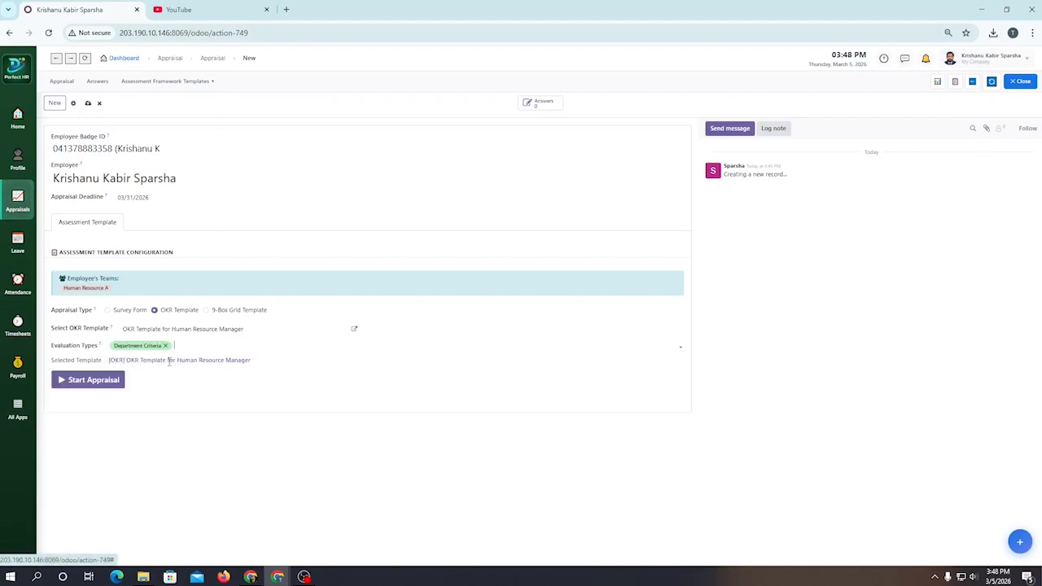
{"action": "left_click", "coordinate": [211, 347]}
{"action": "left_click", "coordinate": [200, 370]}
{"action": "left_click", "coordinate": [238, 346]}
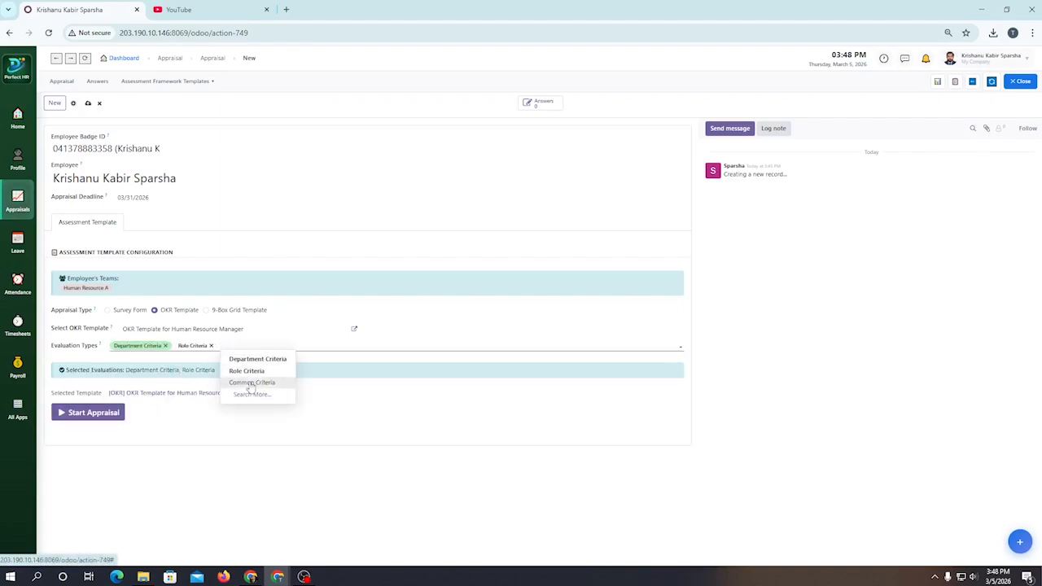
{"action": "left_click", "coordinate": [251, 382]}
Step: Colour the Common Criteria evaluation tag red and the Role Criteria tag blue
{"action": "left_click", "coordinate": [245, 346]}
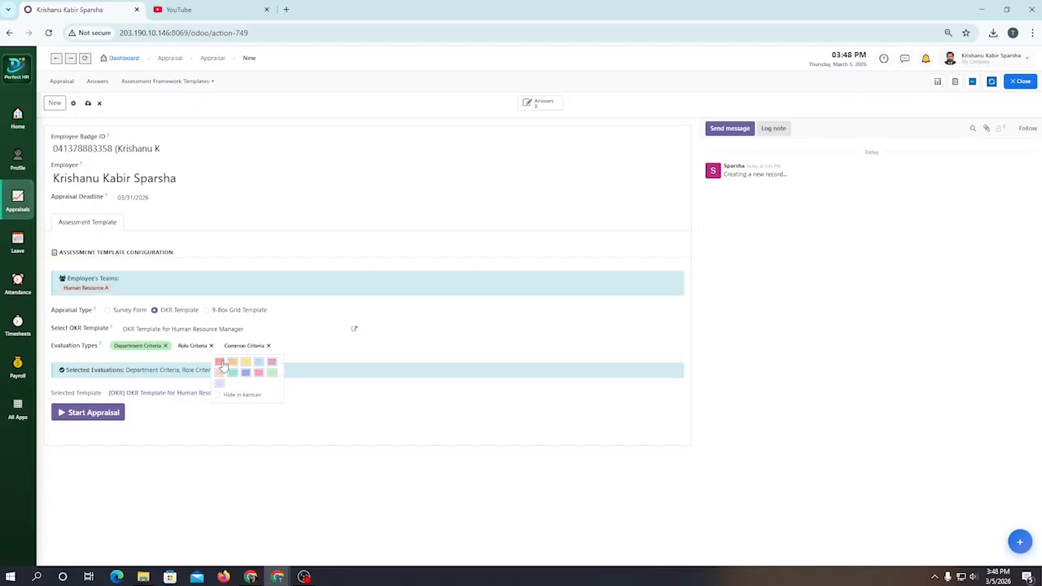
{"action": "left_click", "coordinate": [220, 363]}
{"action": "left_click", "coordinate": [192, 346]}
{"action": "left_click", "coordinate": [213, 362]}
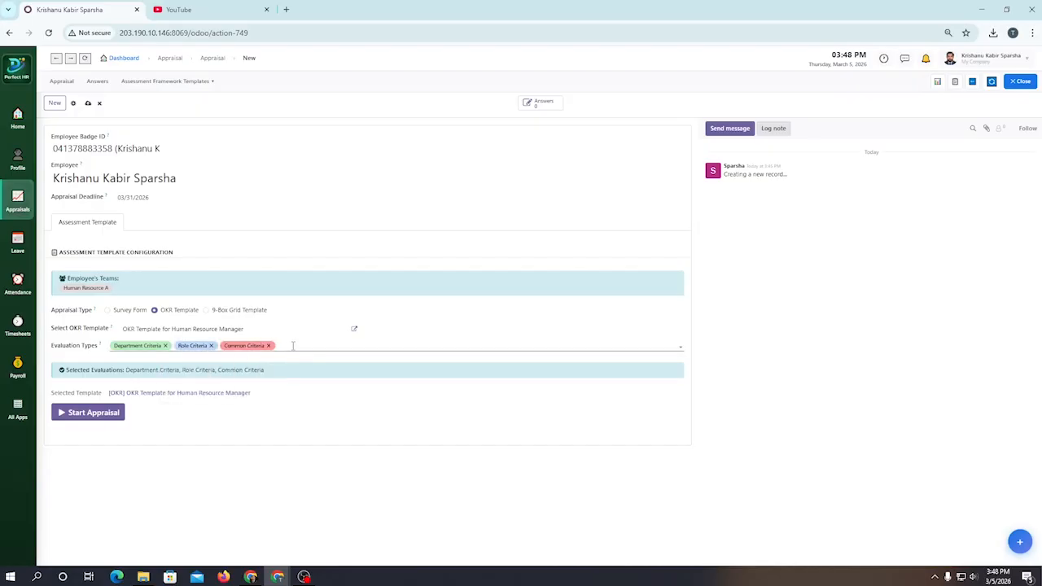
{"action": "left_click", "coordinate": [292, 346]}
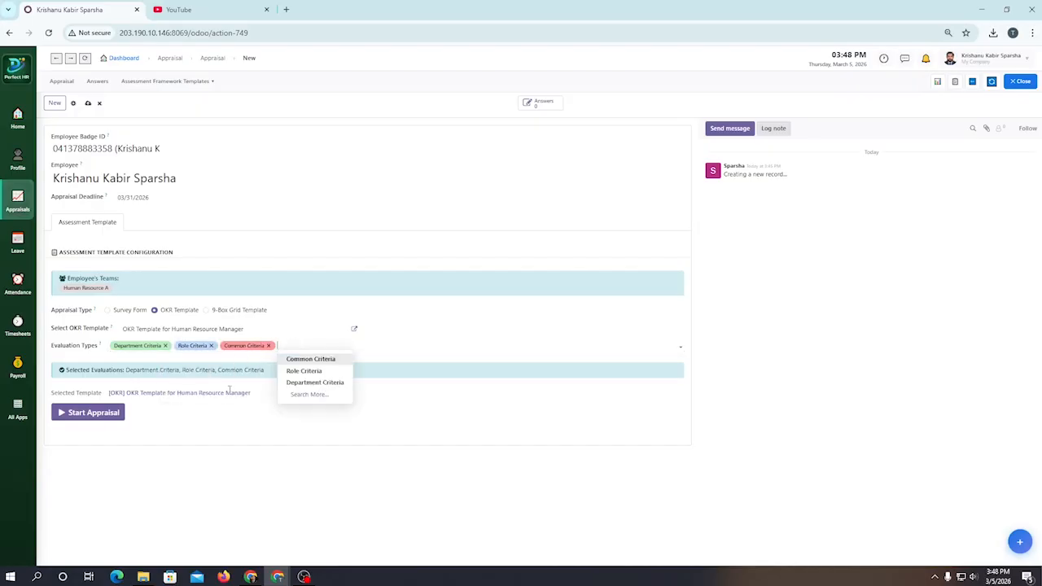
{"action": "left_click", "coordinate": [265, 401]}
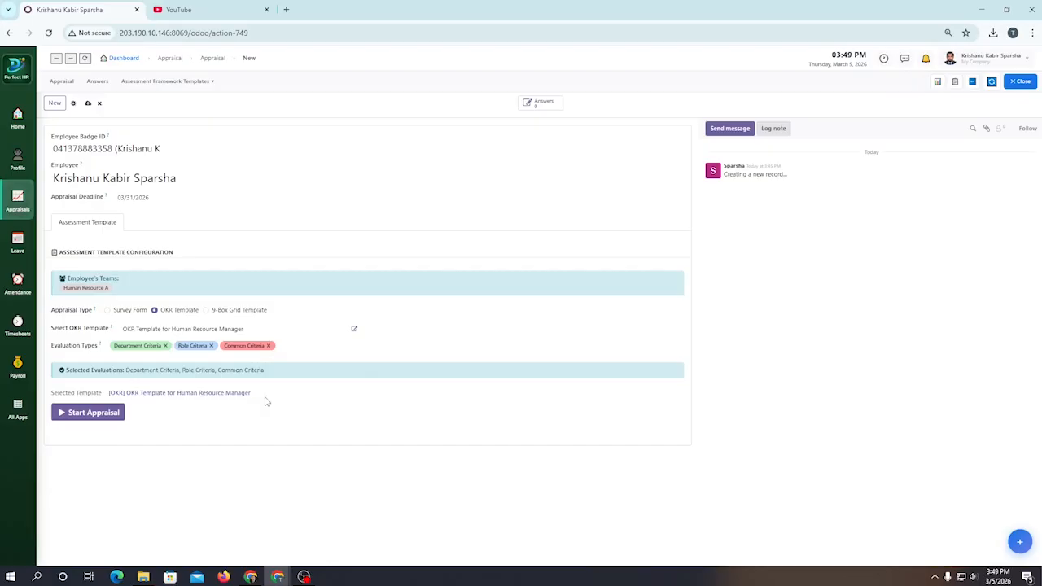
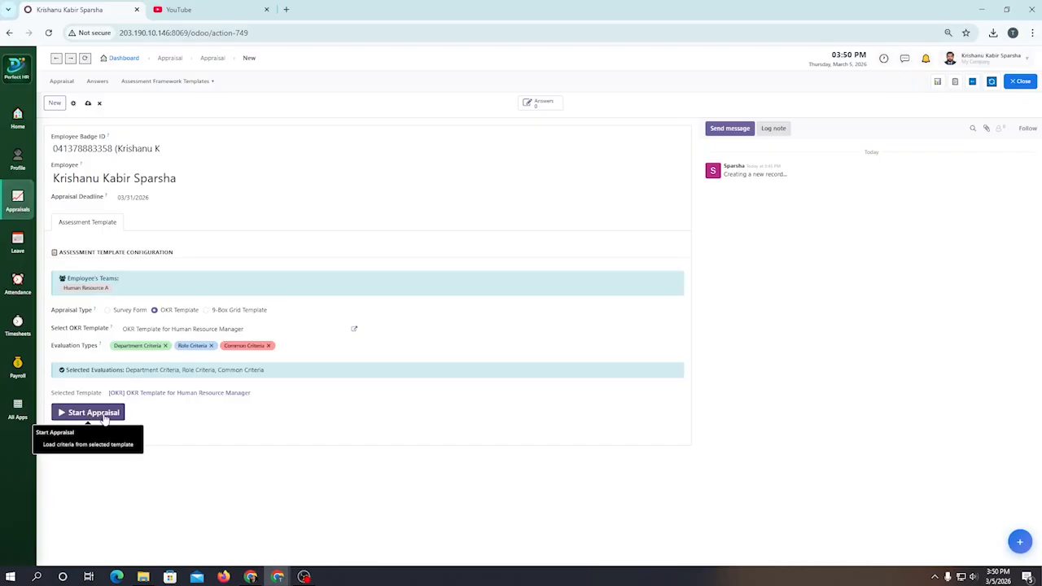
Step: Start the appraisal and open the employee's record that uses the OKR Template for Human Resource Manager from the appraisal list
{"action": "left_click", "coordinate": [104, 419]}
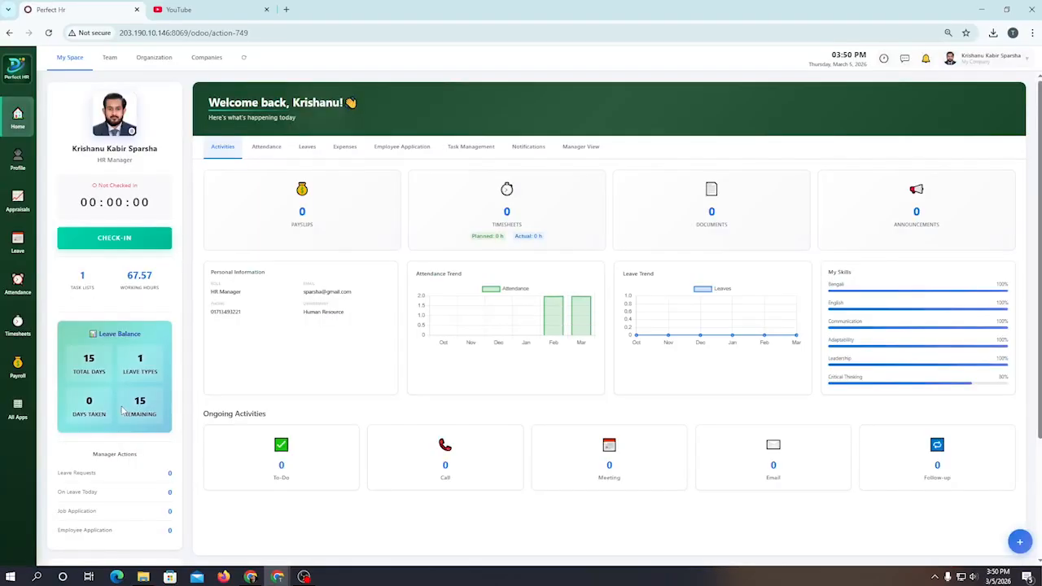
{"action": "left_click", "coordinate": [17, 202]}
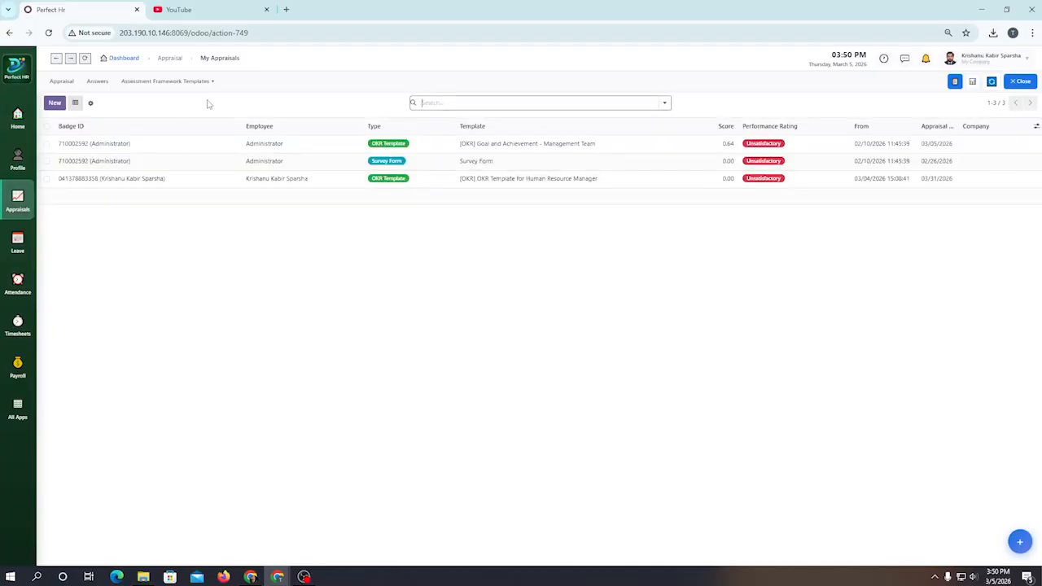
{"action": "left_click", "coordinate": [122, 181]}
Step: Examine the loaded department, role and common criteria, their actual and target values, and the performance summary
{"action": "scroll", "coordinate": [475, 349], "scroll_direction": "down", "scroll_amount": 3}
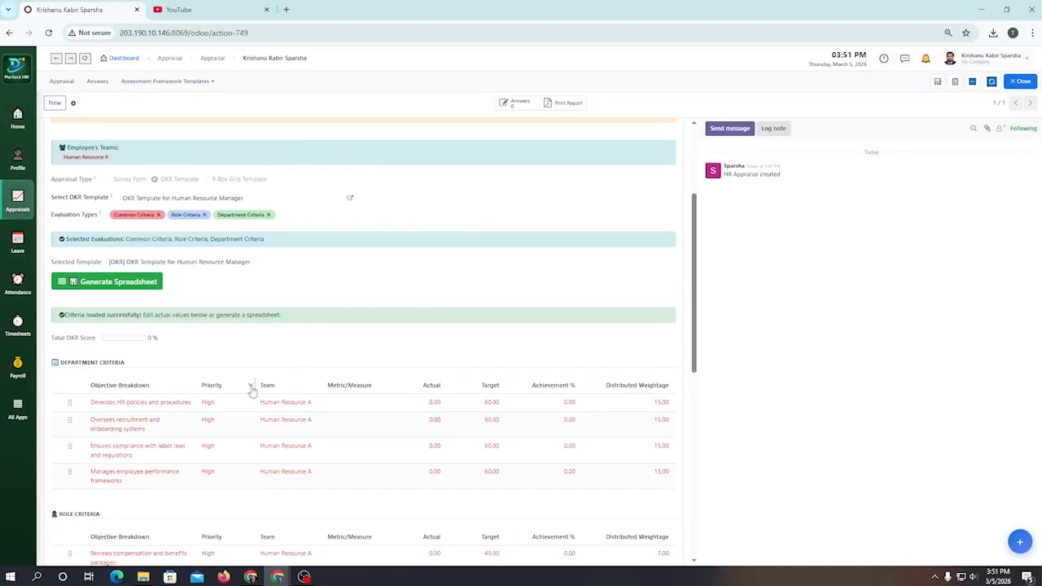
{"action": "scroll", "coordinate": [234, 381], "scroll_direction": "down", "scroll_amount": 1}
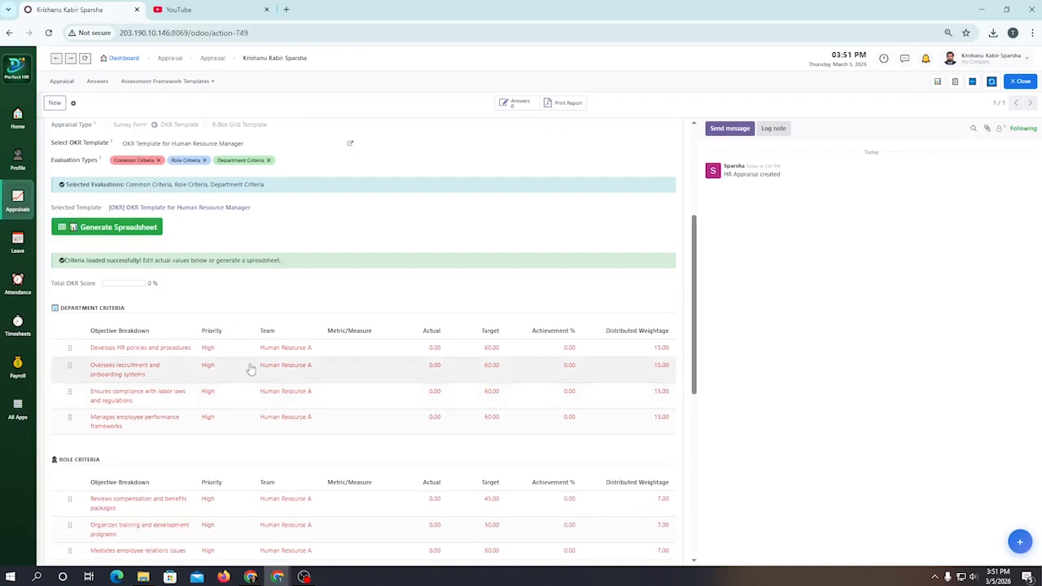
{"action": "scroll", "coordinate": [244, 370], "scroll_direction": "down", "scroll_amount": 1}
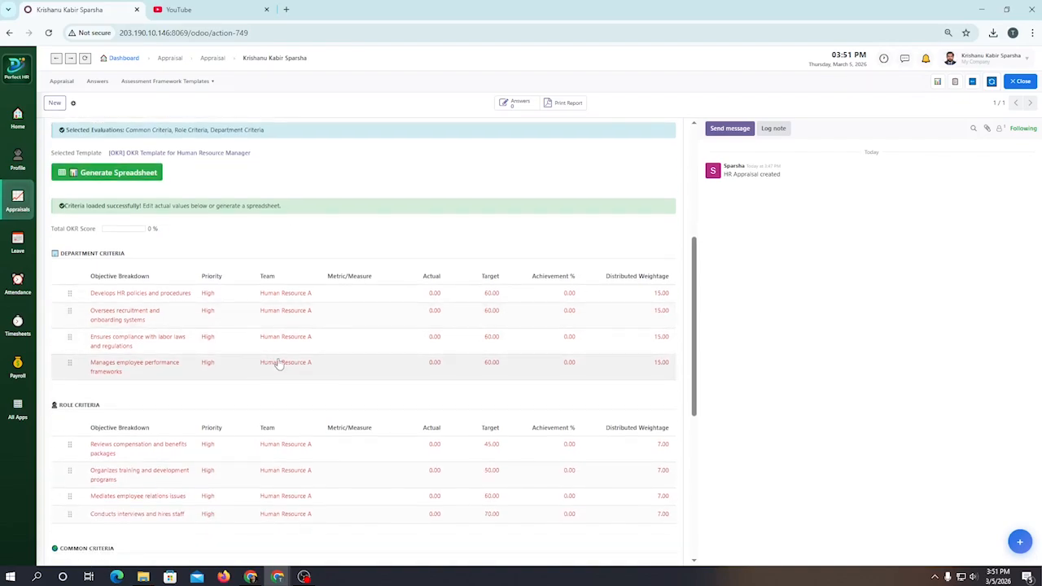
{"action": "left_click", "coordinate": [437, 302]}
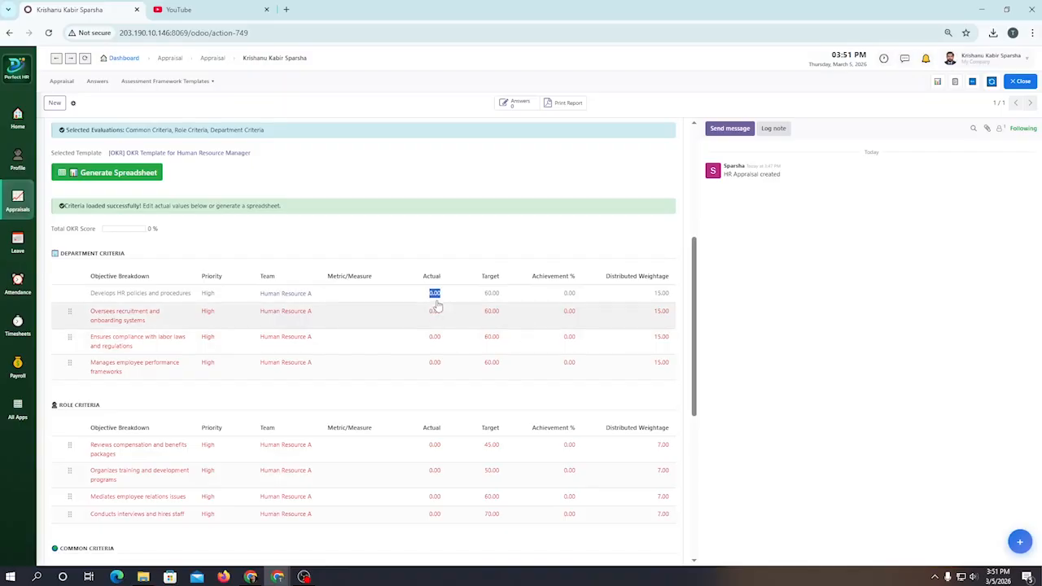
{"action": "scroll", "coordinate": [381, 314], "scroll_direction": "down", "scroll_amount": 5}
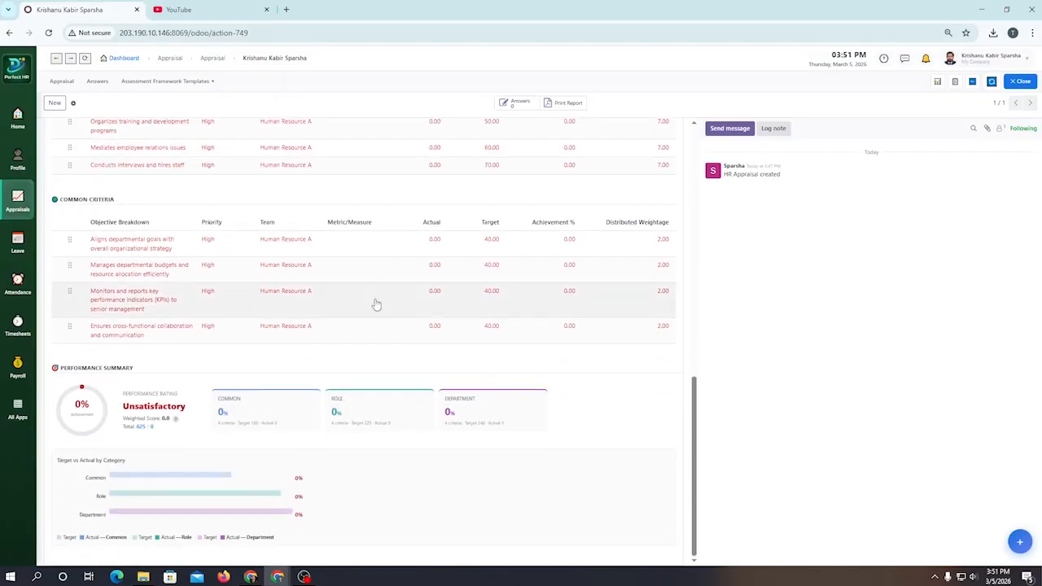
{"action": "scroll", "coordinate": [376, 304], "scroll_direction": "up", "scroll_amount": 8}
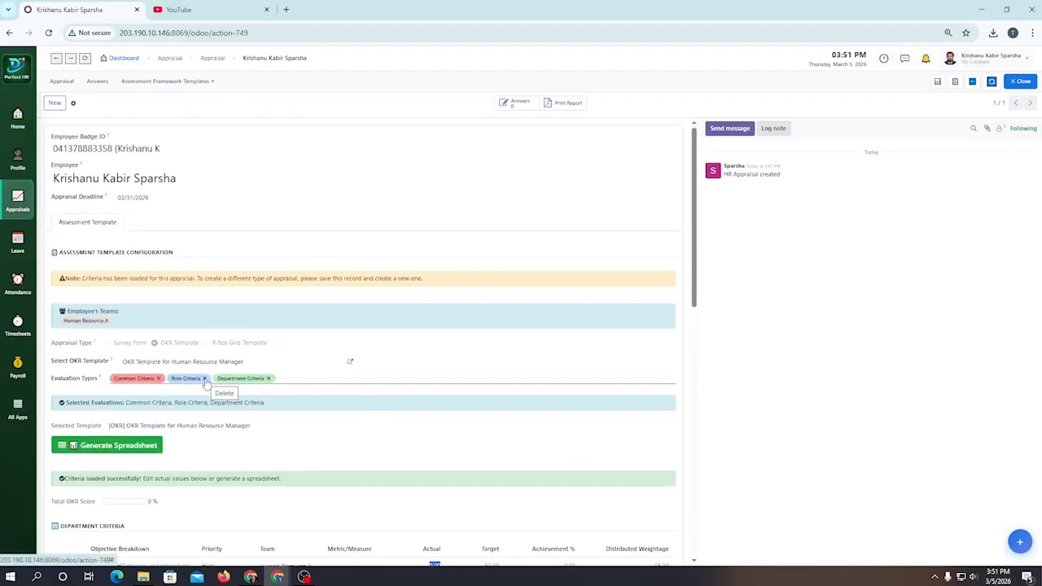
{"action": "scroll", "coordinate": [208, 383], "scroll_direction": "down", "scroll_amount": 1}
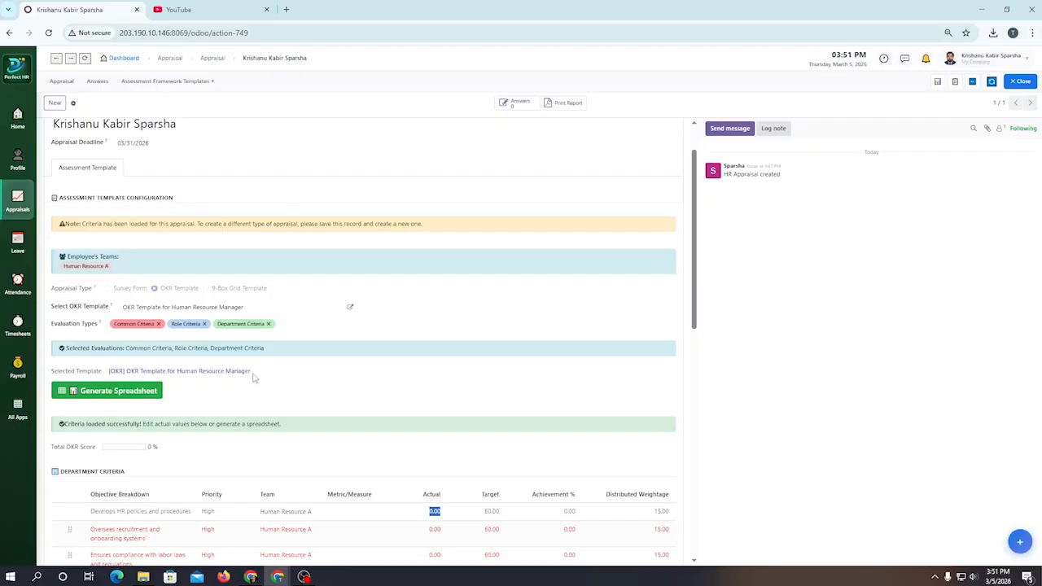
{"action": "scroll", "coordinate": [263, 377], "scroll_direction": "down", "scroll_amount": 3}
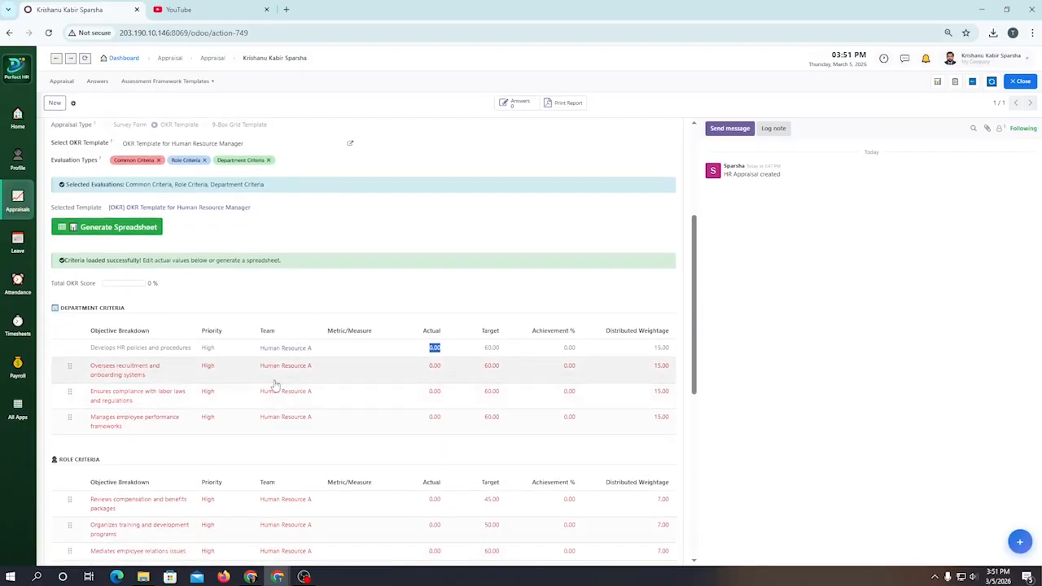
{"action": "scroll", "coordinate": [275, 385], "scroll_direction": "down", "scroll_amount": 3}
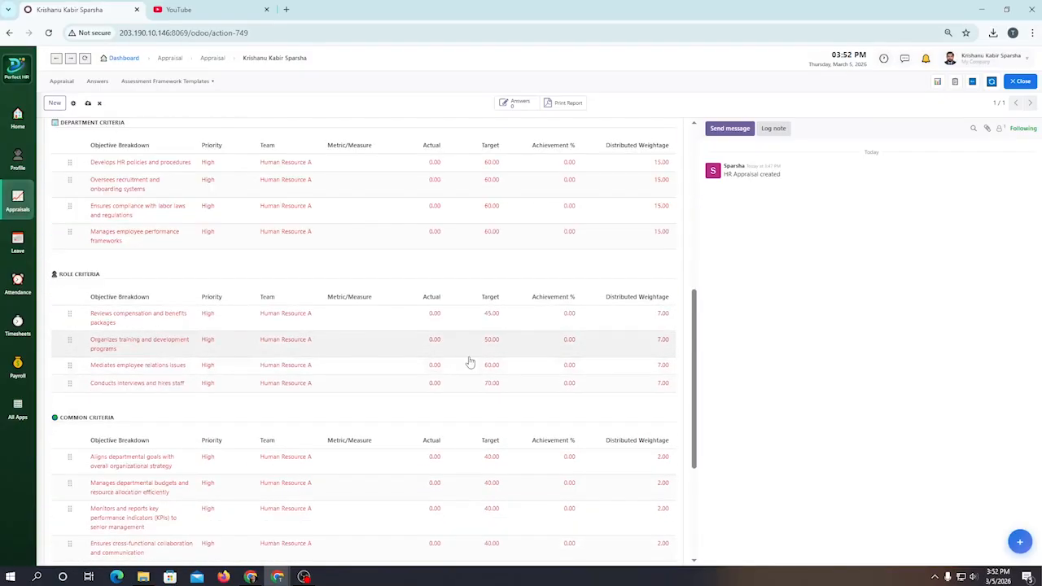
Step: Save the appraisal record and review its criteria tables down to the performance summary
{"action": "left_click", "coordinate": [88, 105]}
{"action": "scroll", "coordinate": [277, 360], "scroll_direction": "up", "scroll_amount": 1}
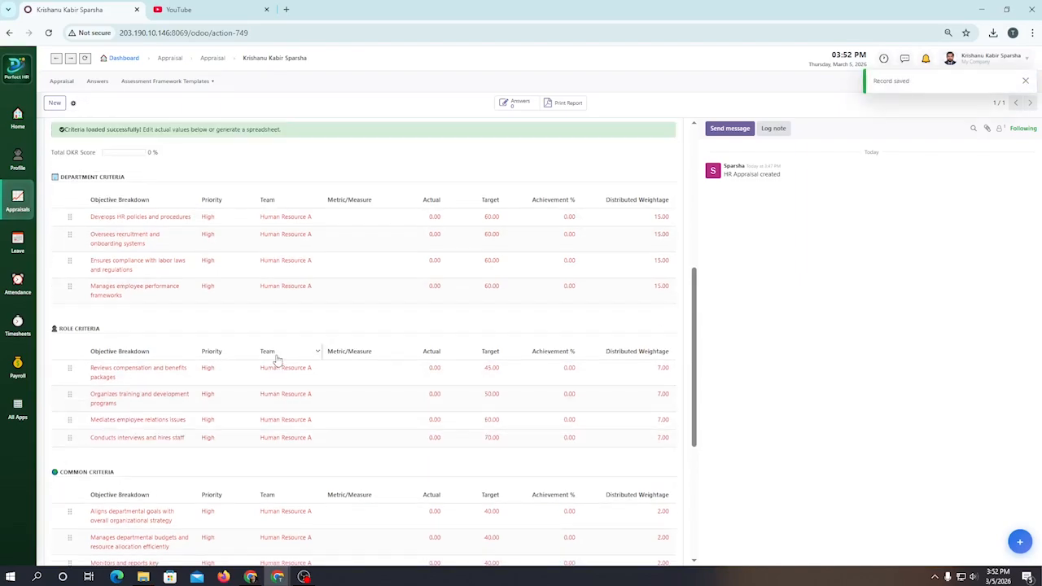
{"action": "scroll", "coordinate": [276, 360], "scroll_direction": "up", "scroll_amount": 1}
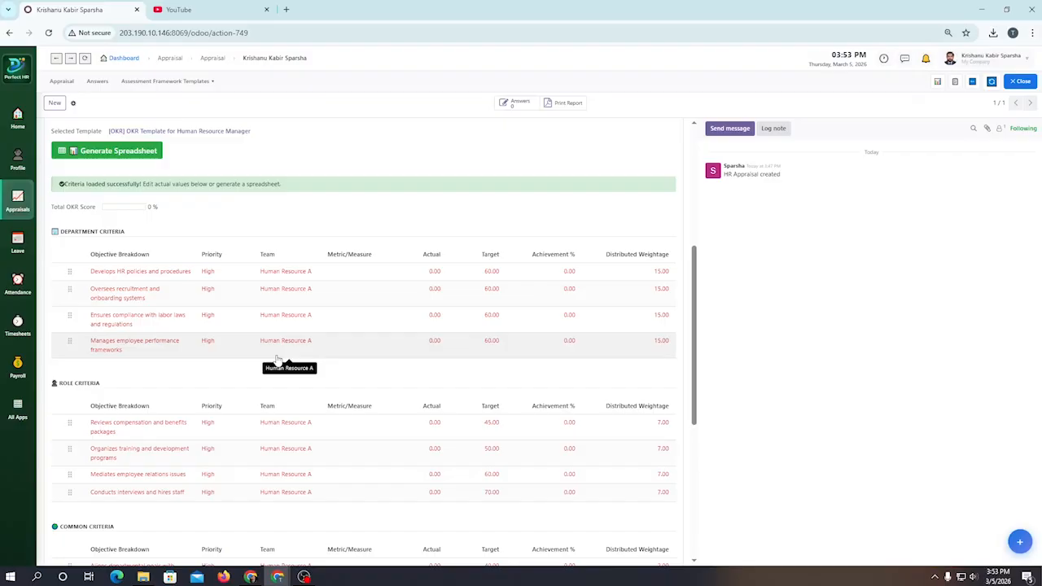
{"action": "scroll", "coordinate": [248, 397], "scroll_direction": "up", "scroll_amount": 2}
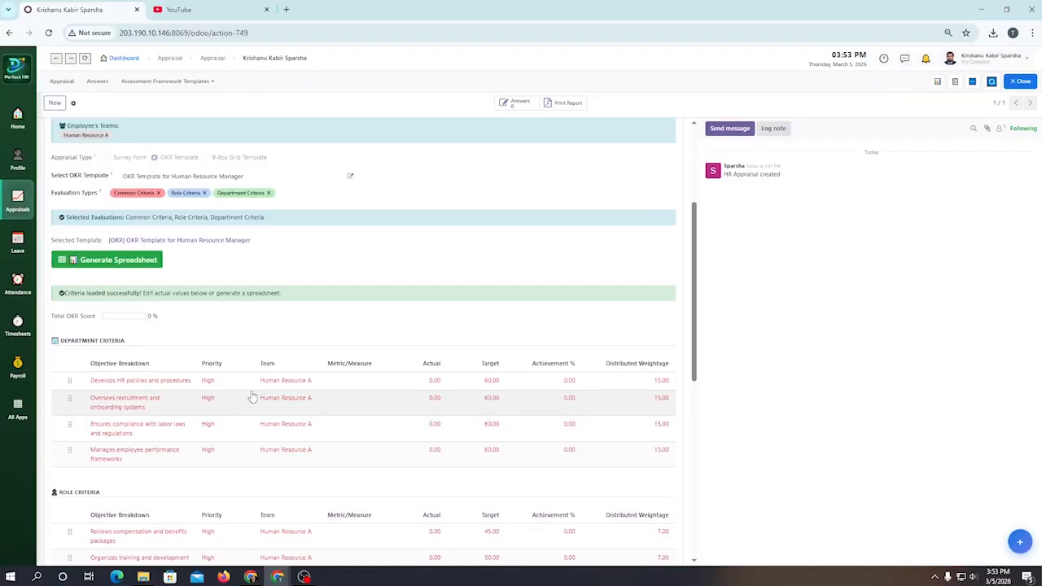
{"action": "scroll", "coordinate": [252, 397], "scroll_direction": "down", "scroll_amount": 1}
{"action": "scroll", "coordinate": [250, 404], "scroll_direction": "down", "scroll_amount": 1}
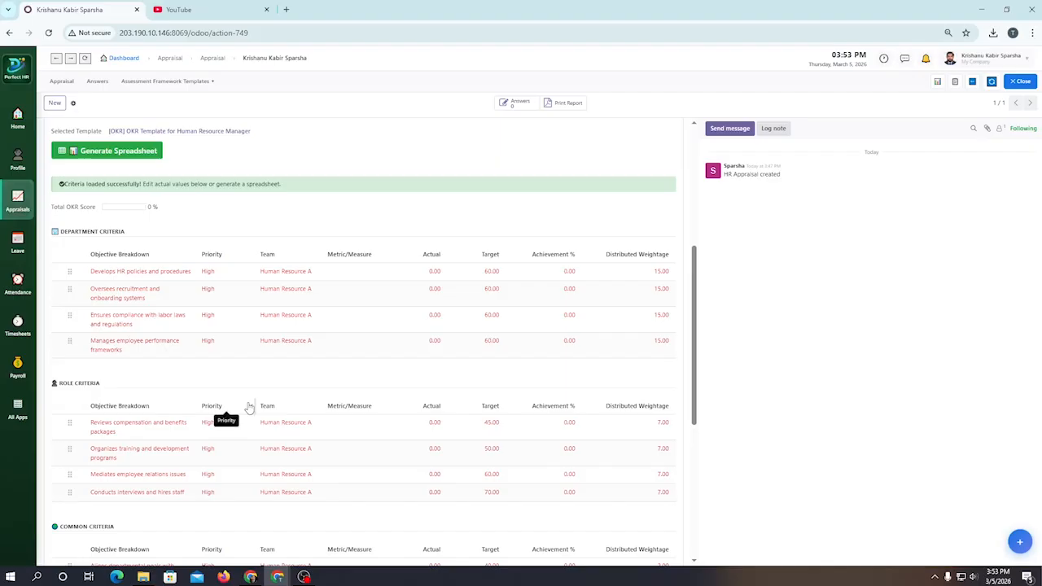
{"action": "scroll", "coordinate": [249, 406], "scroll_direction": "down", "scroll_amount": 6}
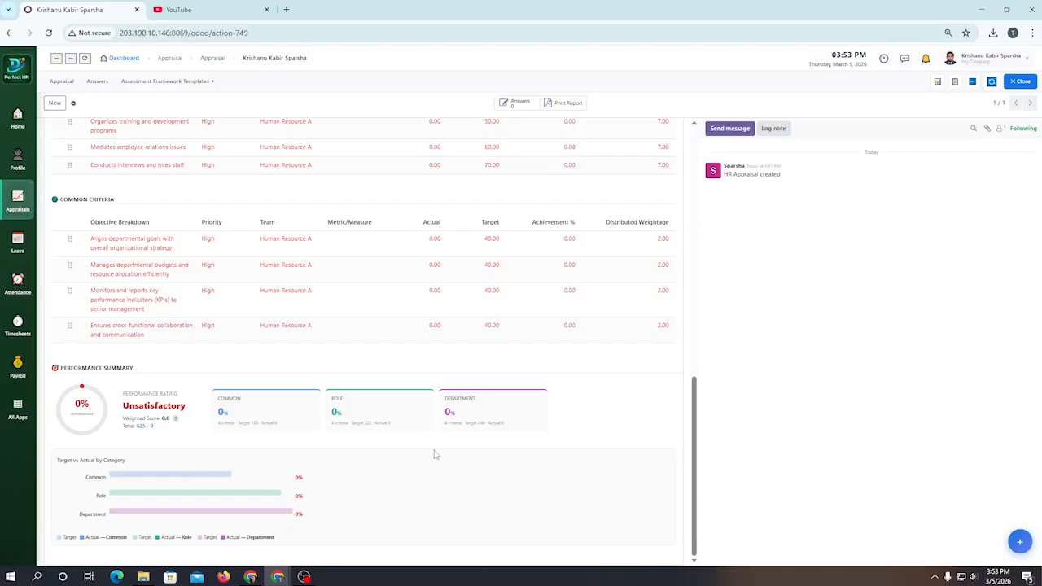
Step: Set the Department Criteria actual values, in row order, to 50, 56, 52 and 50
{"action": "scroll", "coordinate": [432, 453], "scroll_direction": "up", "scroll_amount": 6}
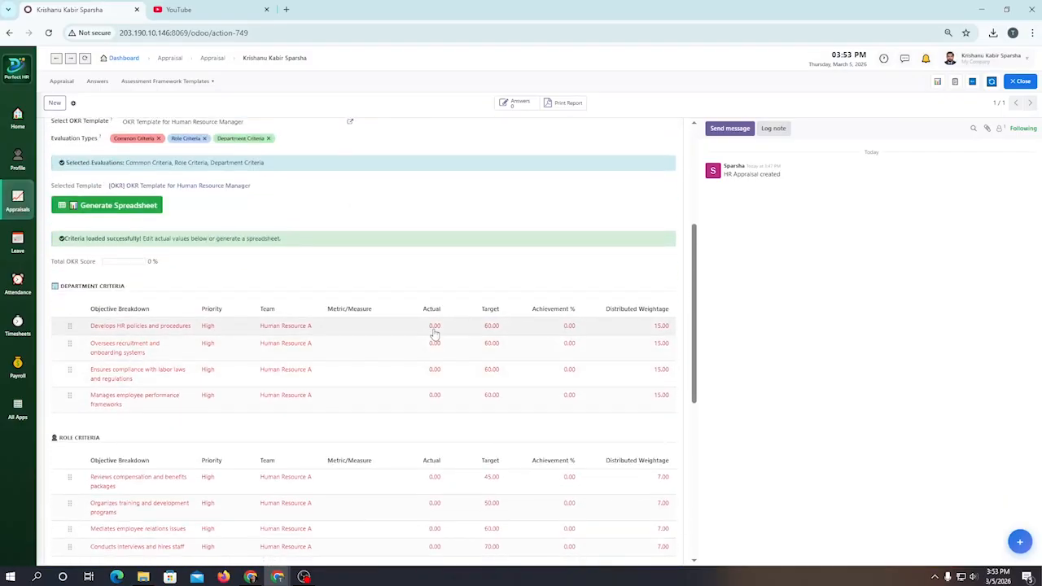
{"action": "left_click", "coordinate": [435, 325]}
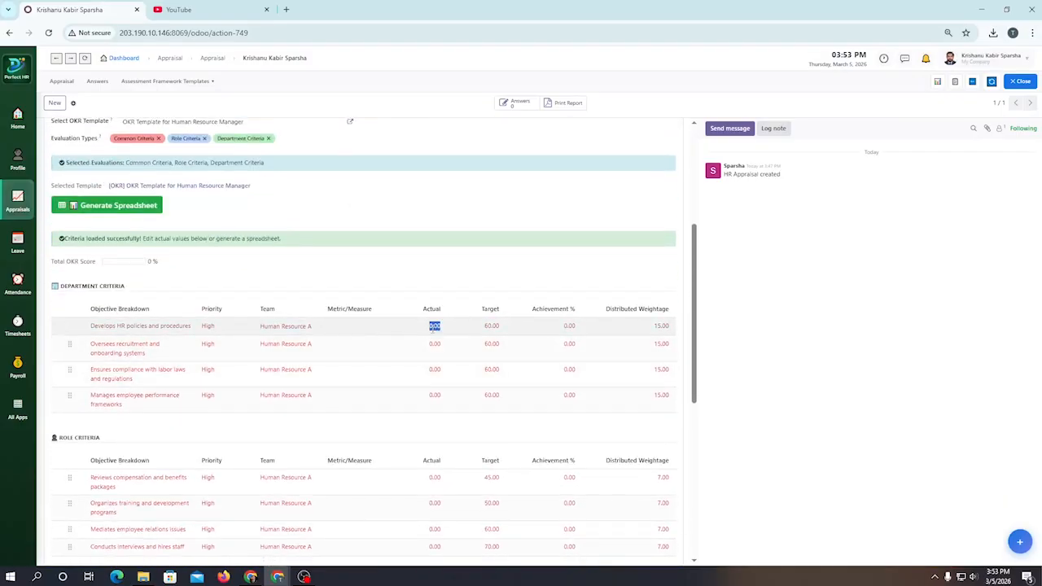
{"action": "type", "text": "50"}
{"action": "left_click", "coordinate": [423, 349]}
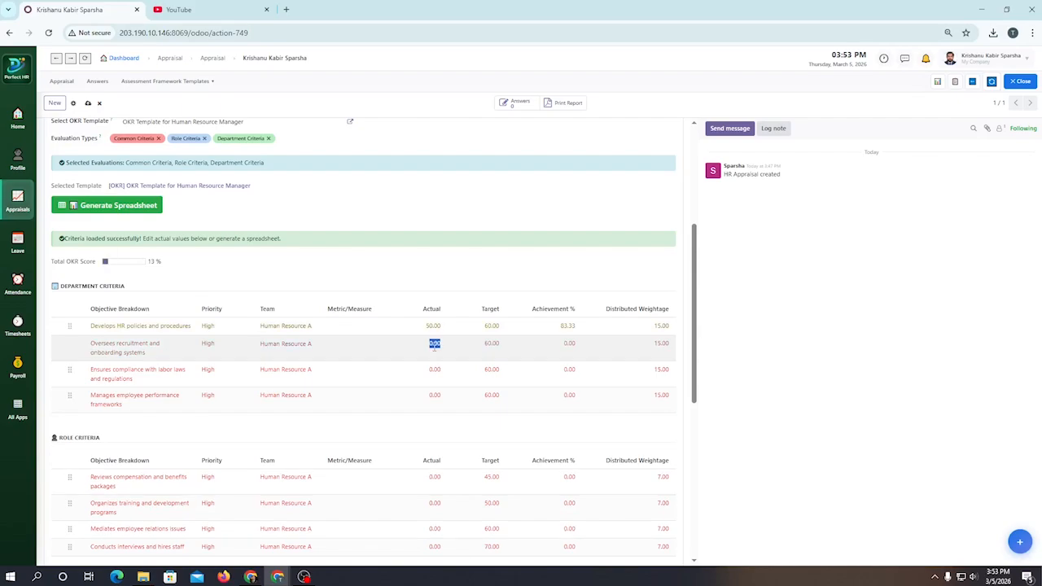
{"action": "type", "text": "56"}
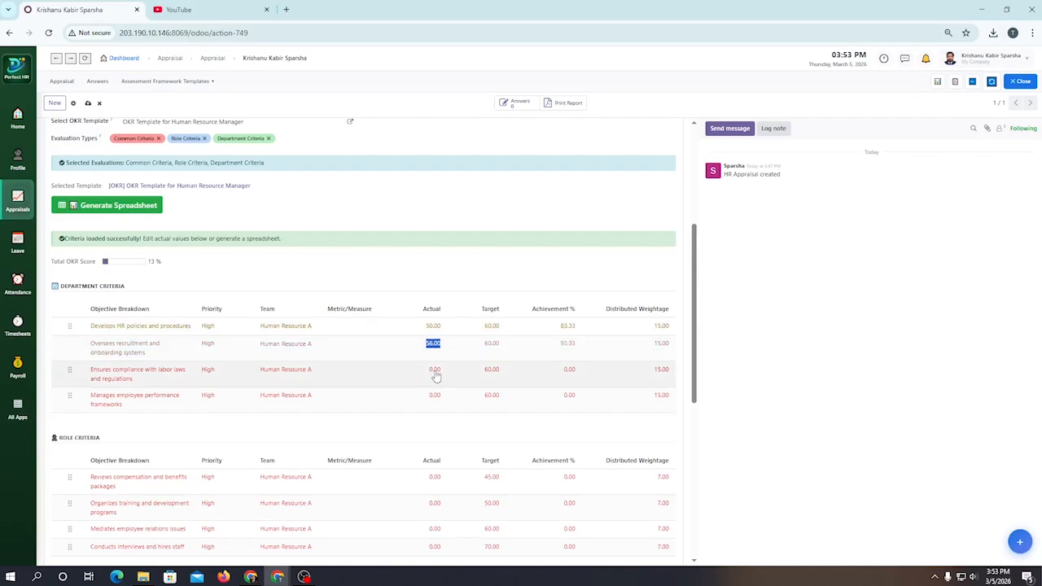
{"action": "left_click", "coordinate": [436, 370]}
{"action": "type", "text": "52"}
{"action": "left_click", "coordinate": [434, 396]}
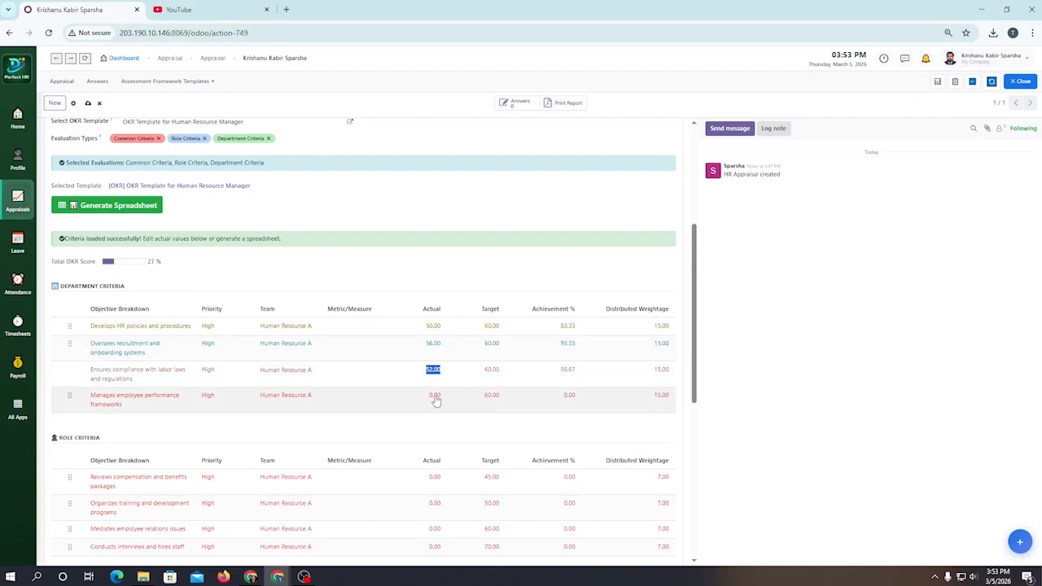
{"action": "type", "text": "50"}
Step: Set the Role Criteria actual values, in row order, to 40, 48, 47 and 66
{"action": "scroll", "coordinate": [463, 373], "scroll_direction": "down", "scroll_amount": 2}
{"action": "scroll", "coordinate": [463, 374], "scroll_direction": "down", "scroll_amount": 2}
{"action": "left_click", "coordinate": [433, 261]}
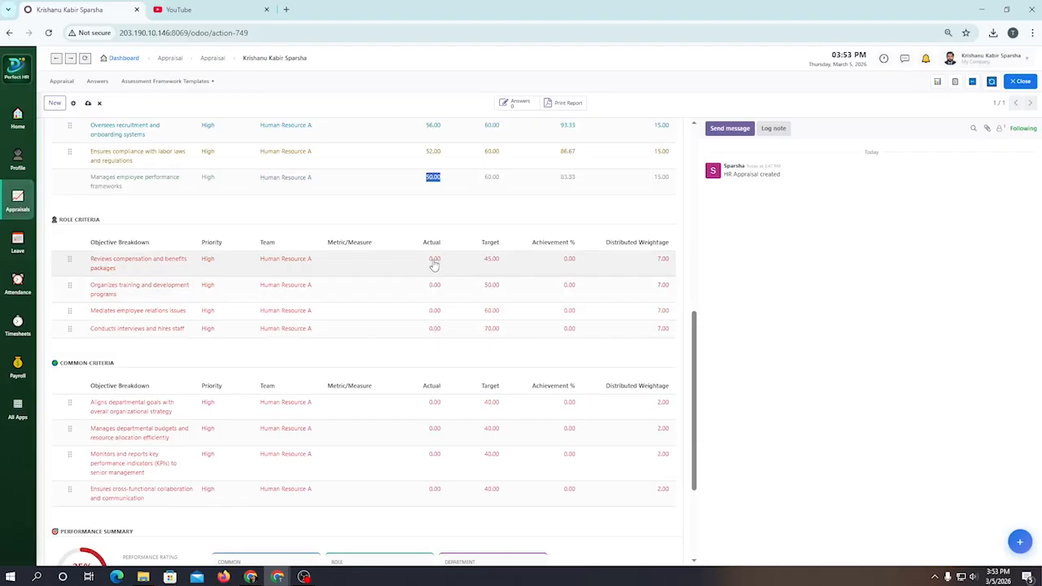
{"action": "type", "text": "40"}
{"action": "left_click", "coordinate": [434, 286]}
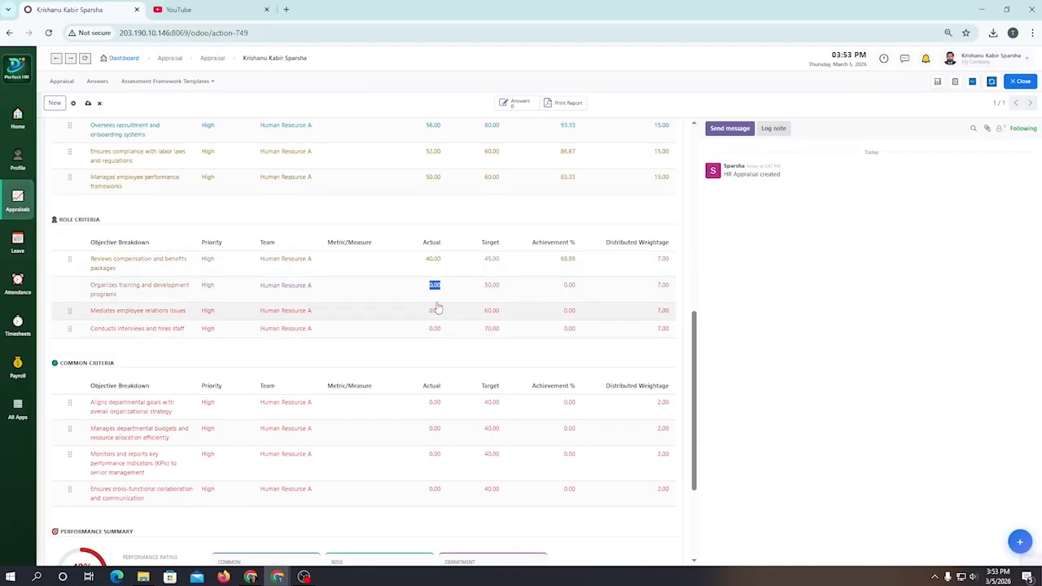
{"action": "type", "text": "48"}
{"action": "left_click", "coordinate": [434, 310]}
{"action": "type", "text": "47"}
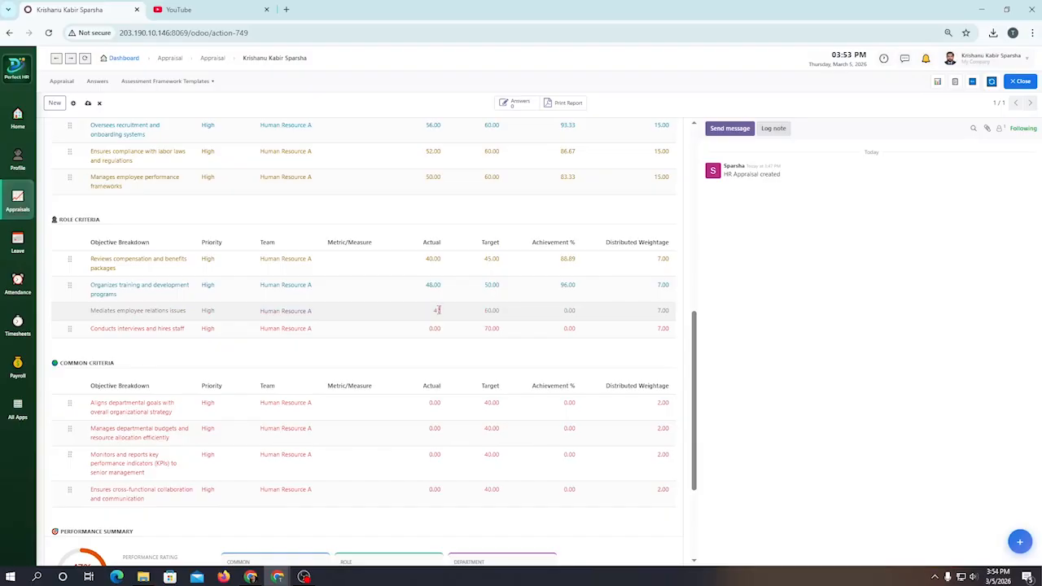
{"action": "left_click", "coordinate": [435, 328]}
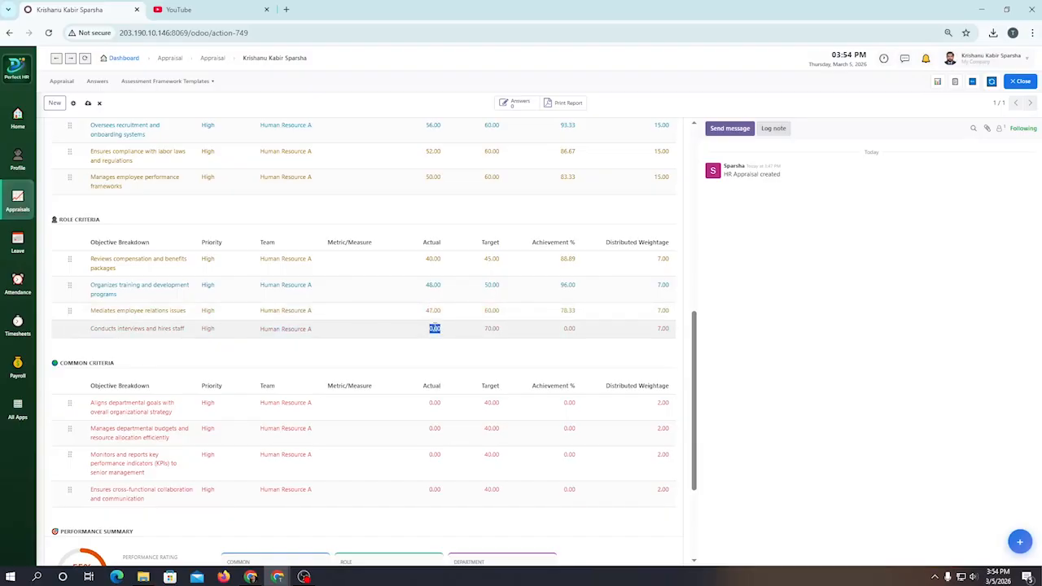
{"action": "type", "text": "66"}
Step: Set the actual value of all four Common Criteria objectives to 40
{"action": "left_click", "coordinate": [434, 403]}
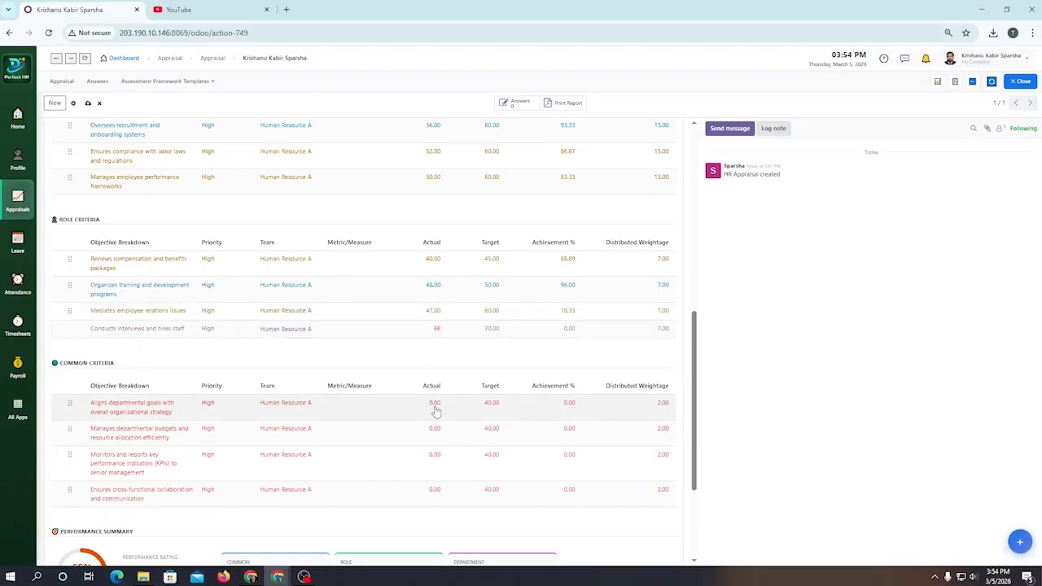
{"action": "type", "text": "40"}
{"action": "left_click", "coordinate": [437, 429]}
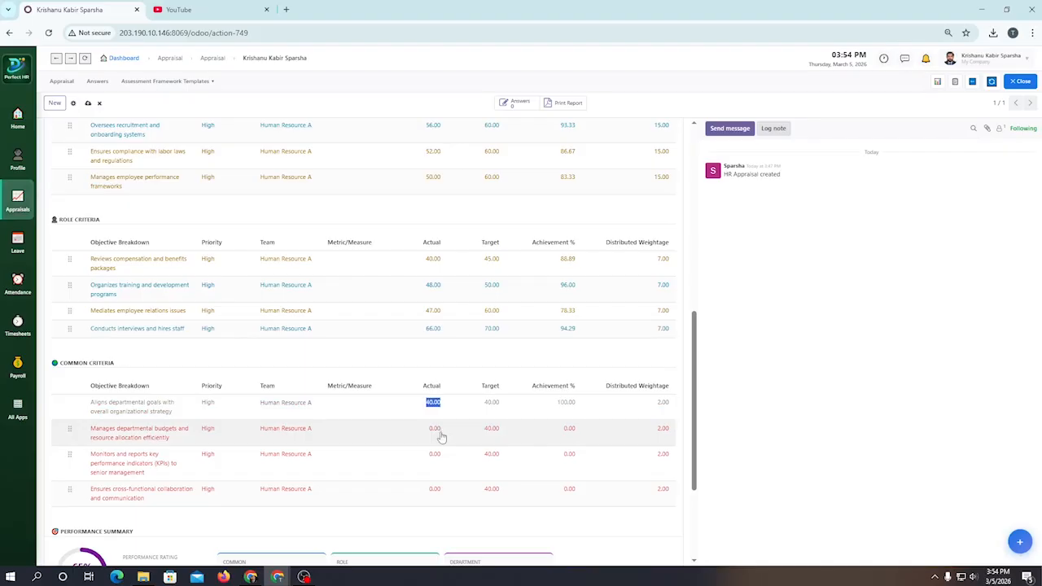
{"action": "type", "text": "40"}
{"action": "left_click", "coordinate": [429, 458]}
{"action": "type", "text": "40"}
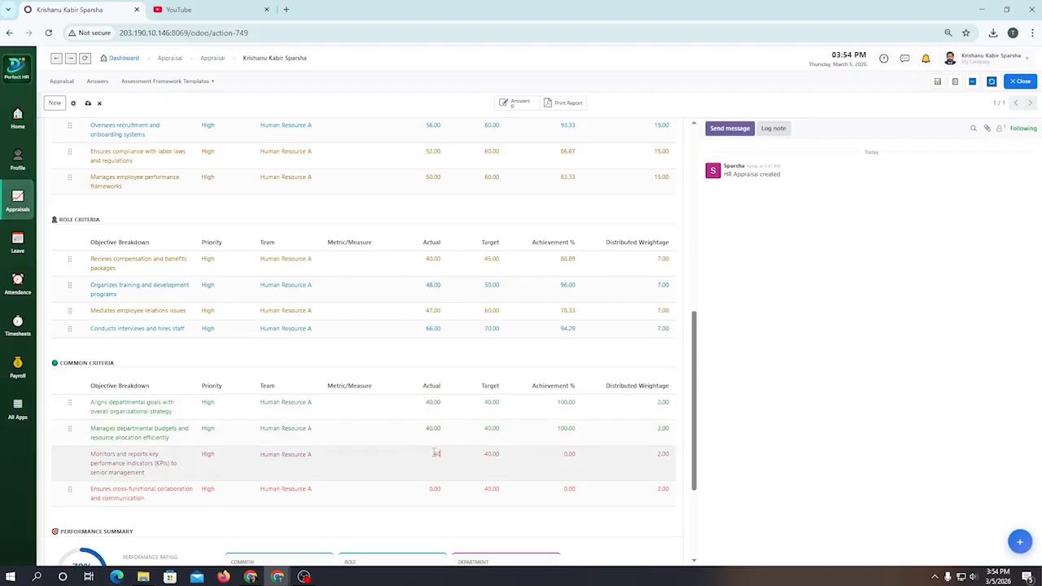
{"action": "left_click", "coordinate": [437, 489]}
{"action": "type", "text": "40"}
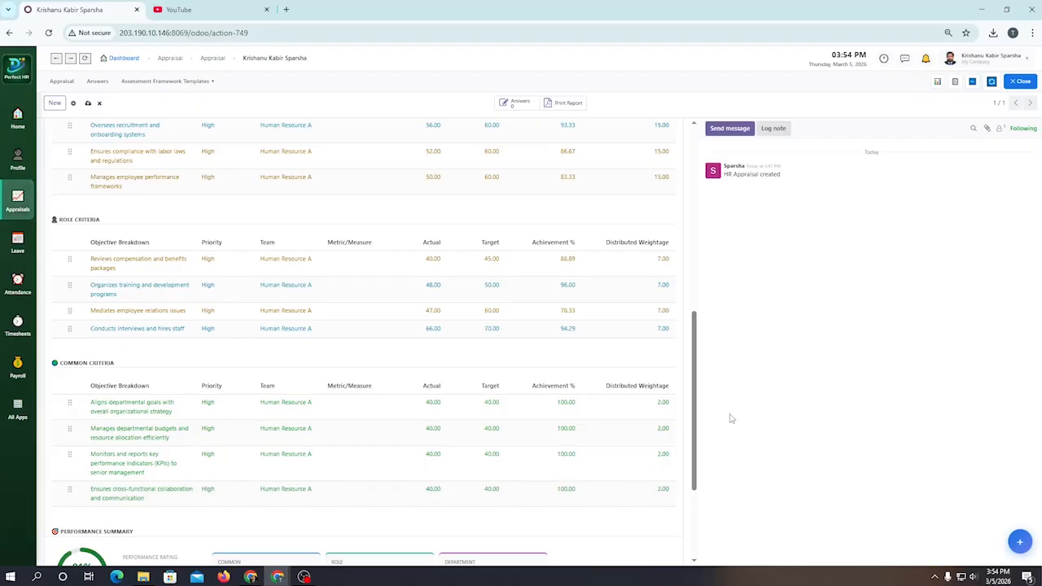
Step: Examine the performance summary, the weighted score explanation, the total OKR score and the target versus actual chart
{"action": "scroll", "coordinate": [537, 316], "scroll_direction": "down", "scroll_amount": 2}
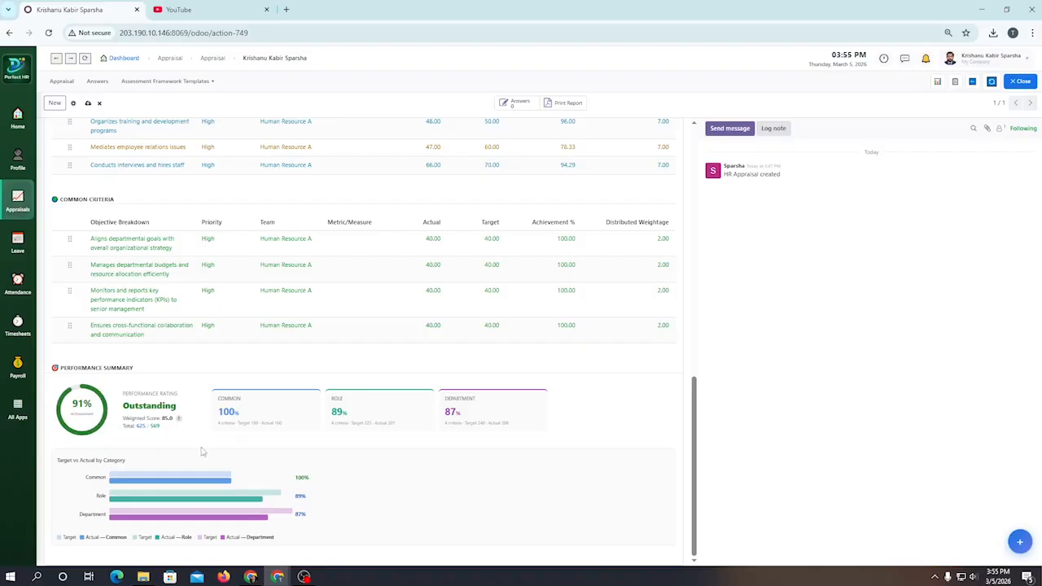
{"action": "mouse_move", "coordinate": [180, 424]}
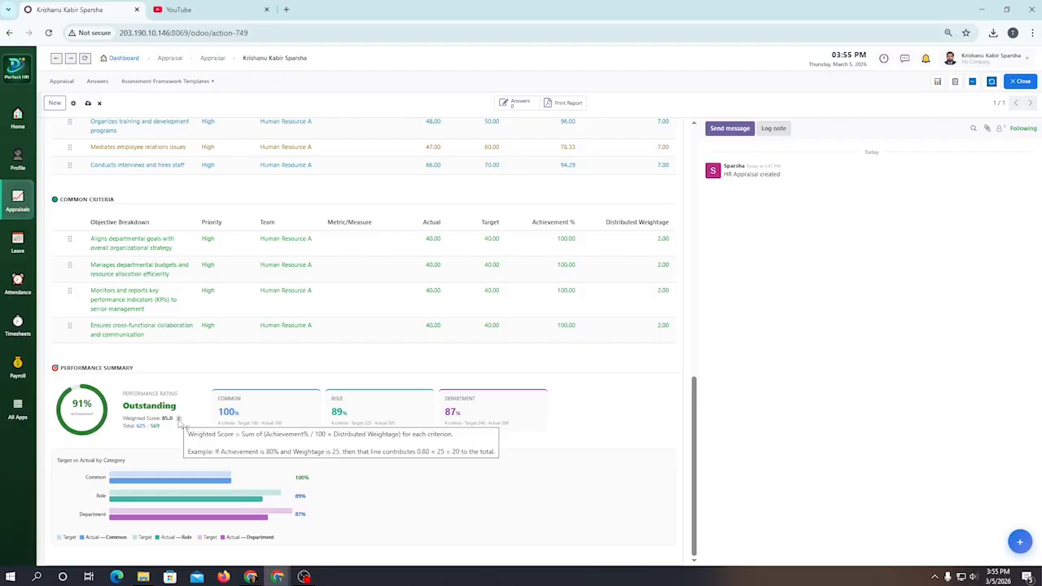
{"action": "scroll", "coordinate": [174, 423], "scroll_direction": "up", "scroll_amount": 10}
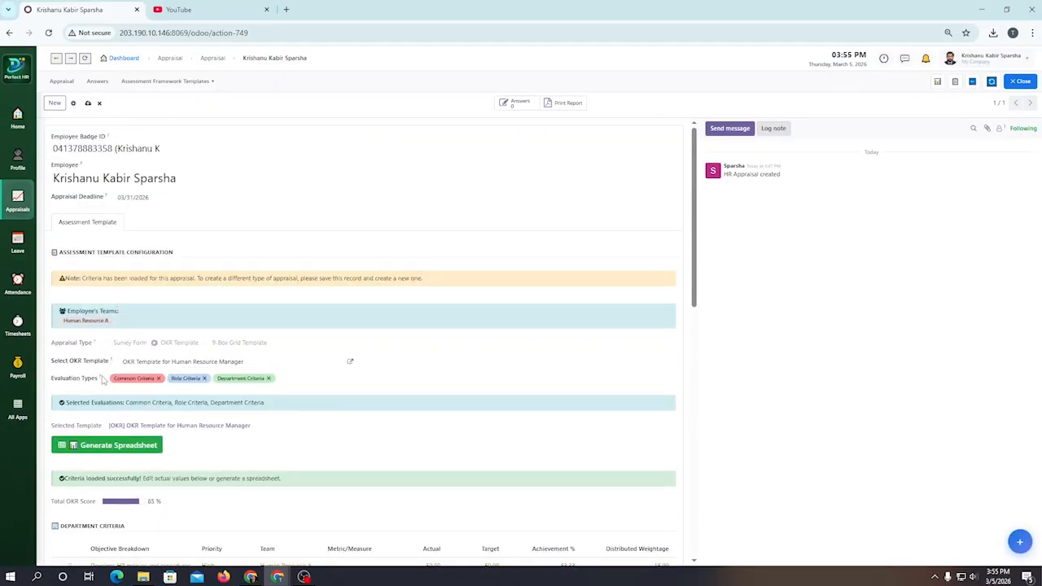
{"action": "scroll", "coordinate": [395, 333], "scroll_direction": "down", "scroll_amount": 10}
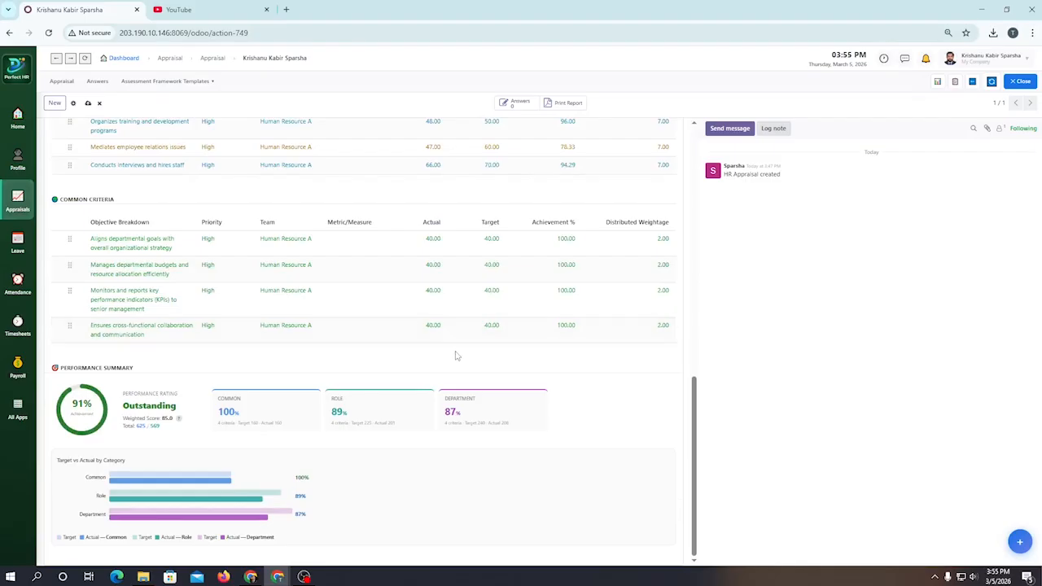
{"action": "right_click", "coordinate": [478, 396]}
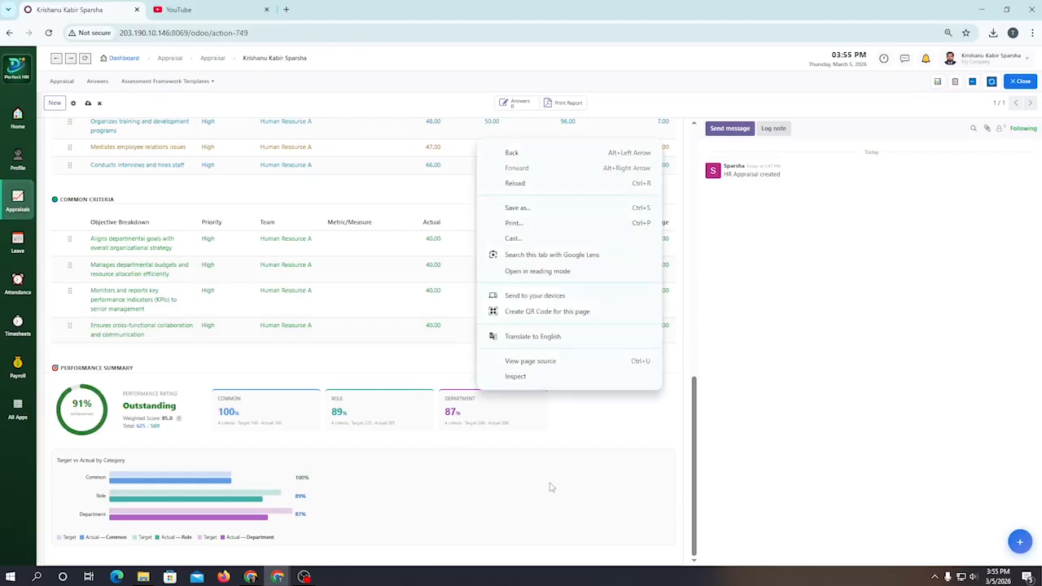
{"action": "key", "text": "Escape"}
{"action": "scroll", "coordinate": [478, 384], "scroll_direction": "up", "scroll_amount": 2}
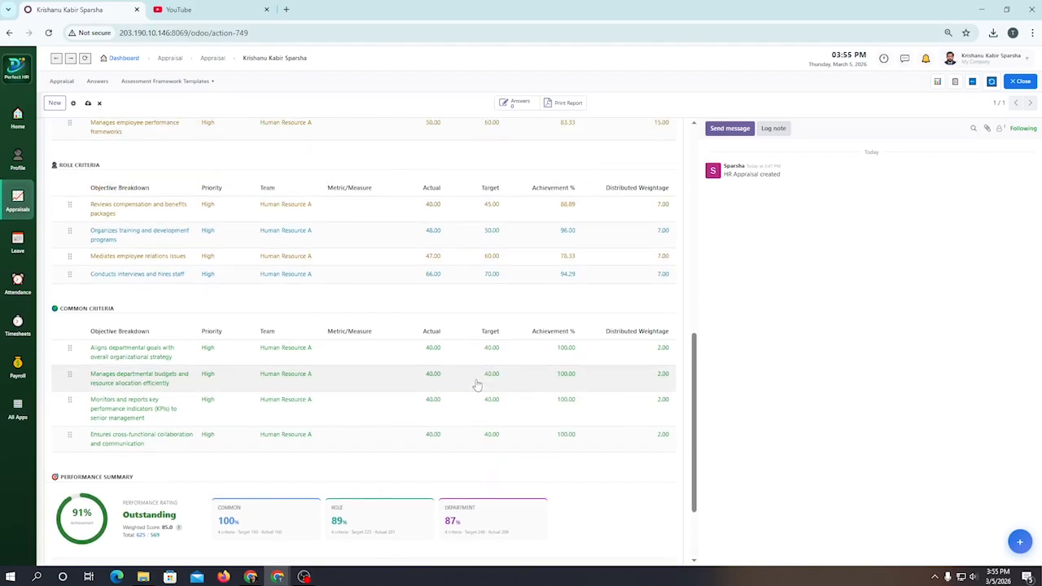
Step: Review the appraisal's template configuration and its Department, Role and Common Criteria tables against the performance summary
{"action": "scroll", "coordinate": [475, 385], "scroll_direction": "up", "scroll_amount": 10}
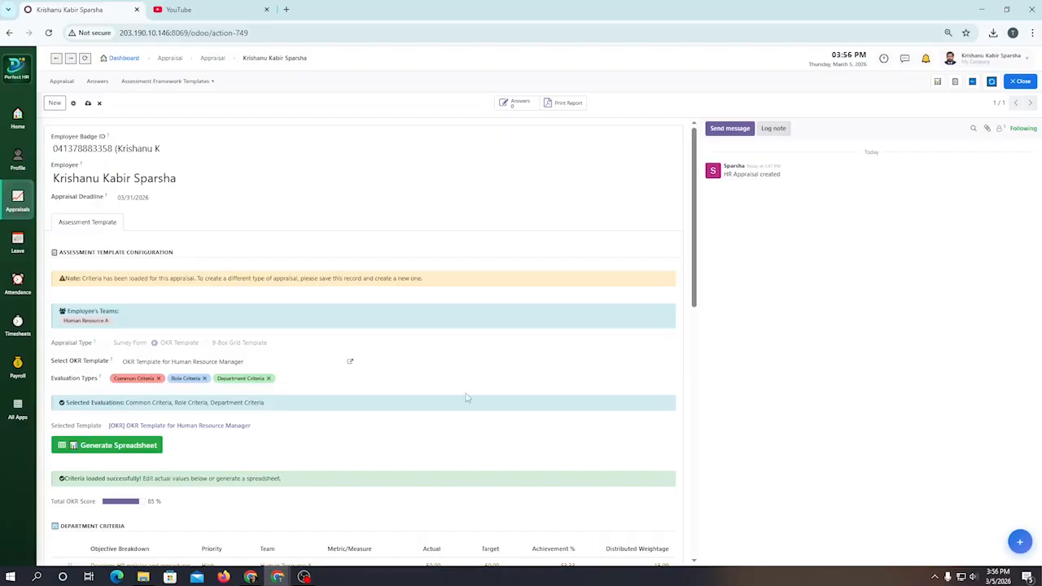
{"action": "scroll", "coordinate": [372, 434], "scroll_direction": "down", "scroll_amount": 3}
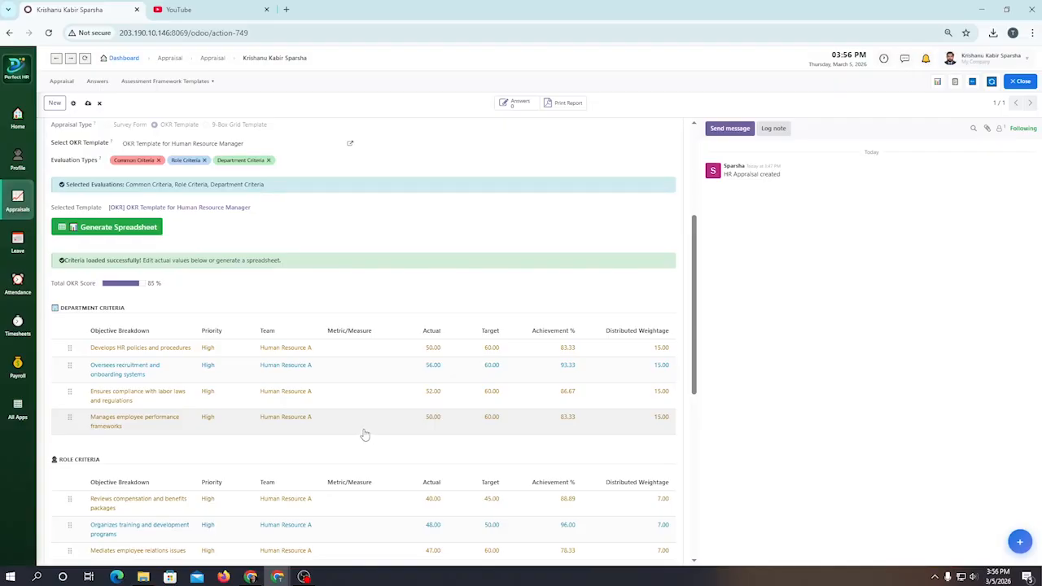
{"action": "scroll", "coordinate": [365, 435], "scroll_direction": "up", "scroll_amount": 2}
{"action": "scroll", "coordinate": [365, 433], "scroll_direction": "down", "scroll_amount": 2}
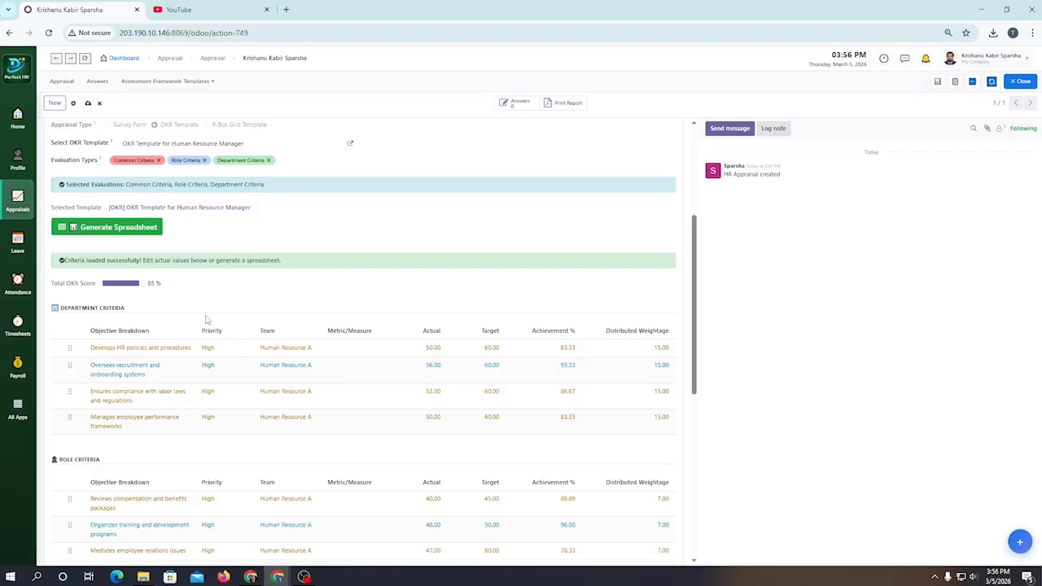
{"action": "scroll", "coordinate": [168, 337], "scroll_direction": "down", "scroll_amount": 5}
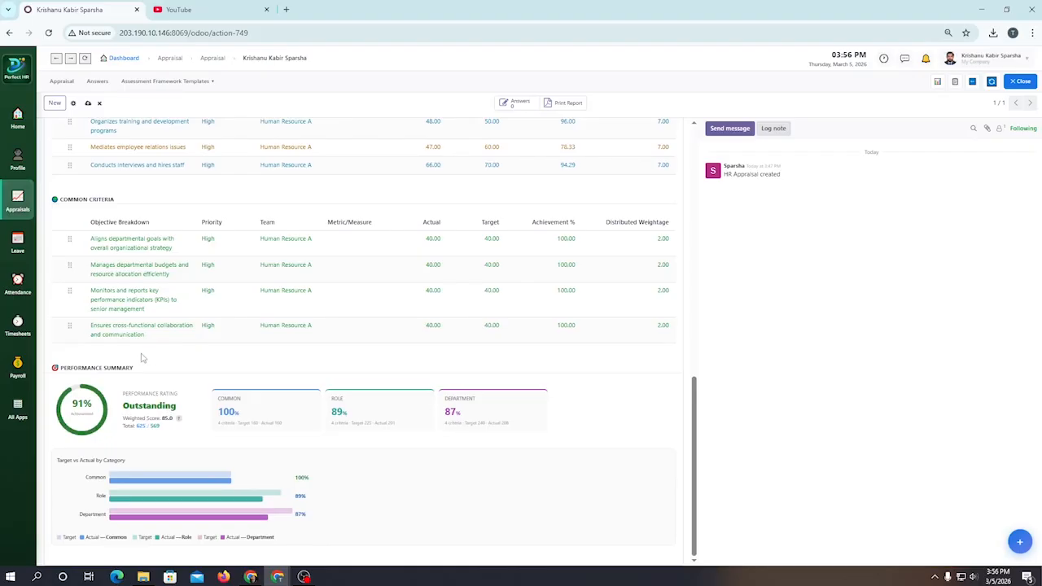
Step: Generate the editable OKR criteria spreadsheet from the employee's appraisal
{"action": "scroll", "coordinate": [255, 384], "scroll_direction": "up", "scroll_amount": 3}
{"action": "scroll", "coordinate": [255, 385], "scroll_direction": "up", "scroll_amount": 5}
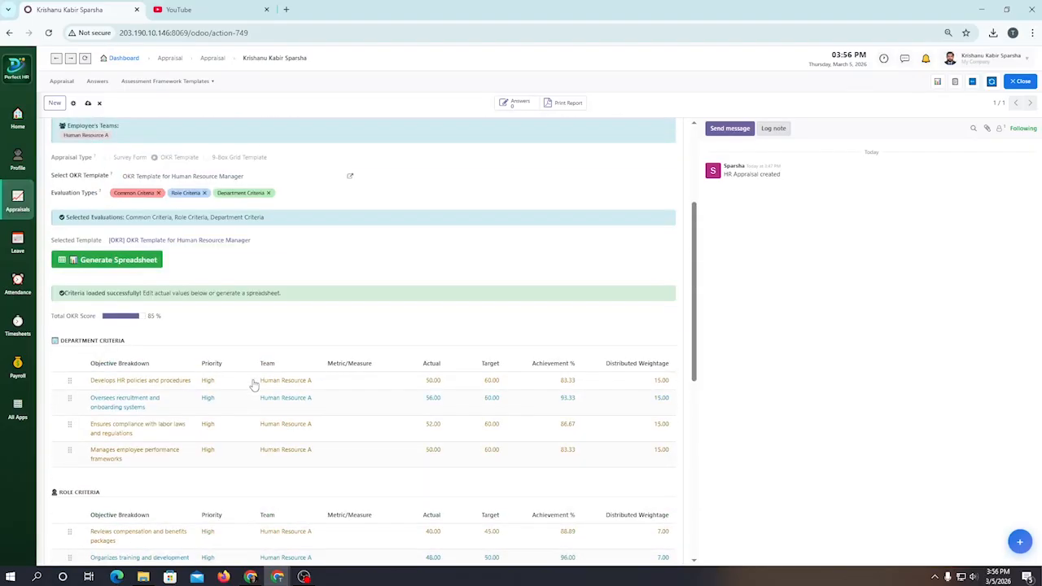
{"action": "left_click_drag", "start_coordinate": [130, 337], "coordinate": [129, 340]}
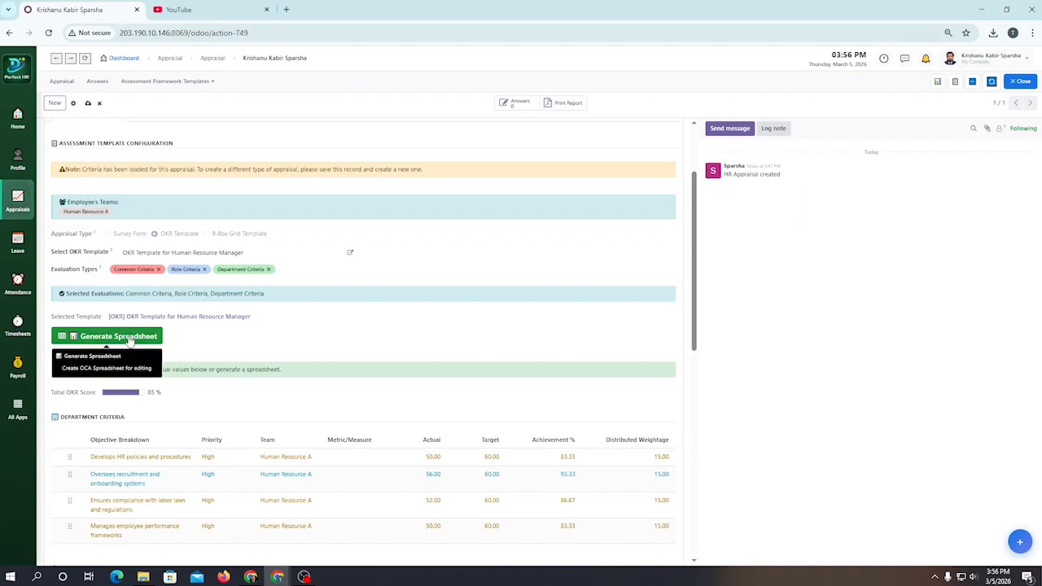
{"action": "left_click", "coordinate": [128, 340]}
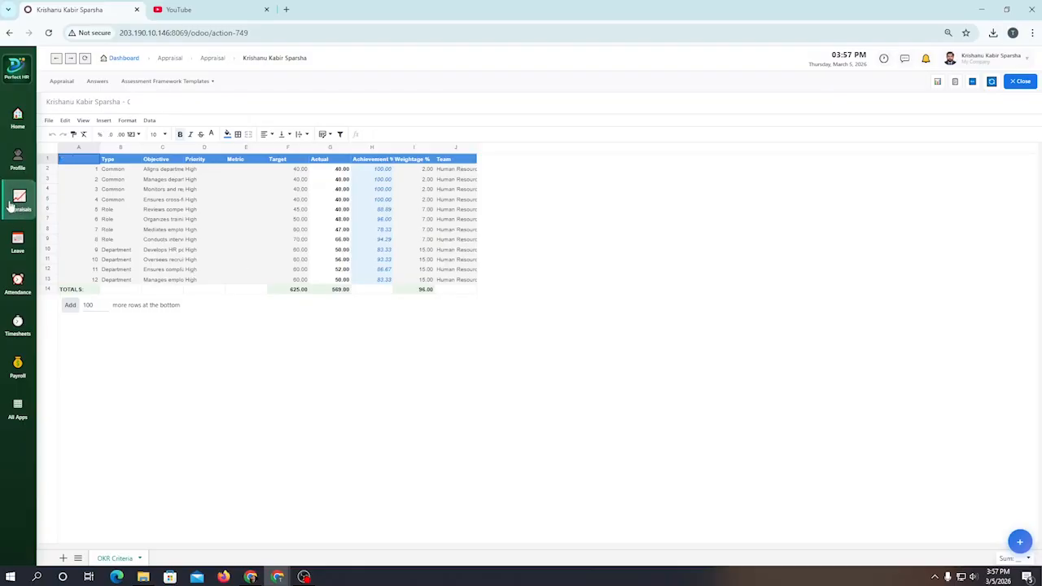
Step: Reopen the employee's appraisal from My Appraisals and examine its spreadsheet options, criteria tables and performance summary
{"action": "left_click", "coordinate": [11, 205]}
{"action": "left_click", "coordinate": [130, 178]}
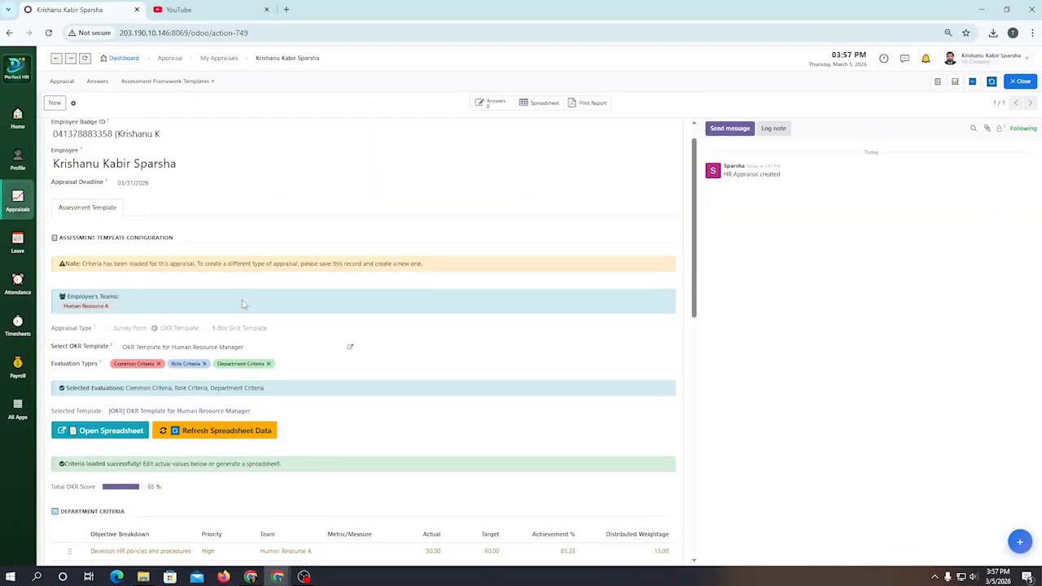
{"action": "scroll", "coordinate": [176, 293], "scroll_direction": "down", "scroll_amount": 3}
{"action": "scroll", "coordinate": [176, 301], "scroll_direction": "up", "scroll_amount": 1}
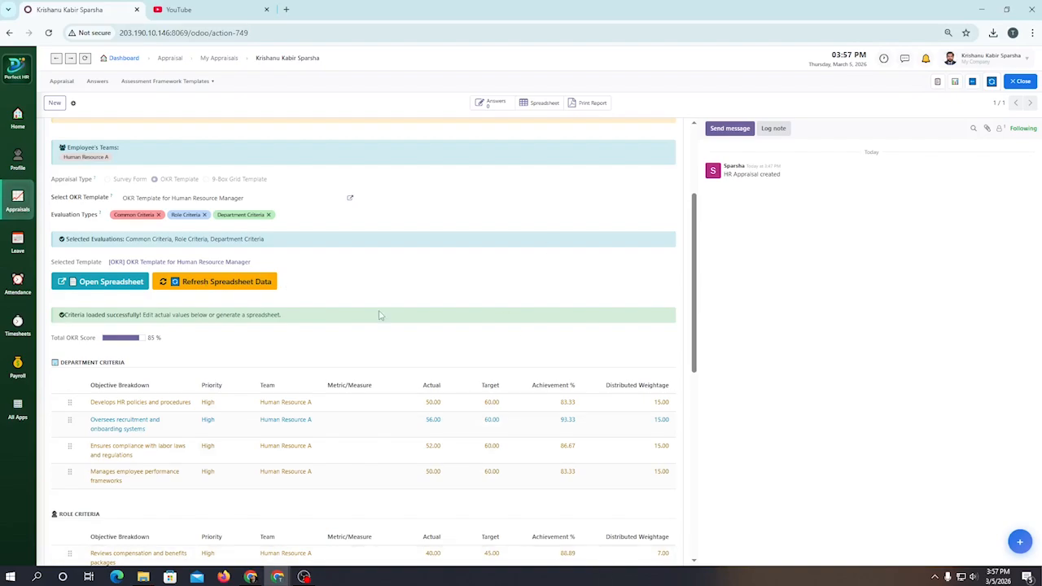
{"action": "scroll", "coordinate": [383, 315], "scroll_direction": "down", "scroll_amount": 3}
{"action": "scroll", "coordinate": [423, 357], "scroll_direction": "up", "scroll_amount": 5}
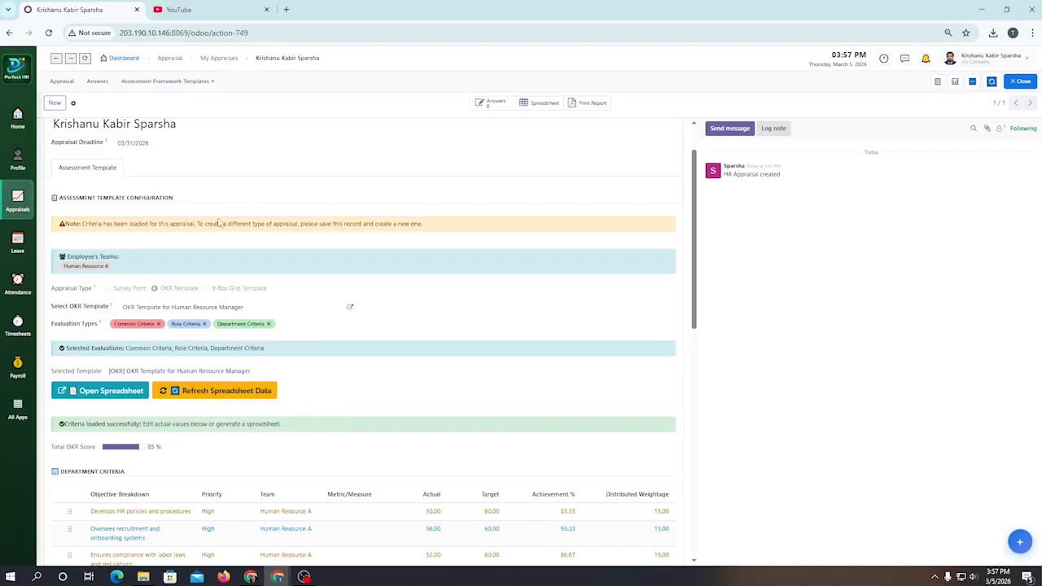
{"action": "scroll", "coordinate": [415, 325], "scroll_direction": "down", "scroll_amount": 10}
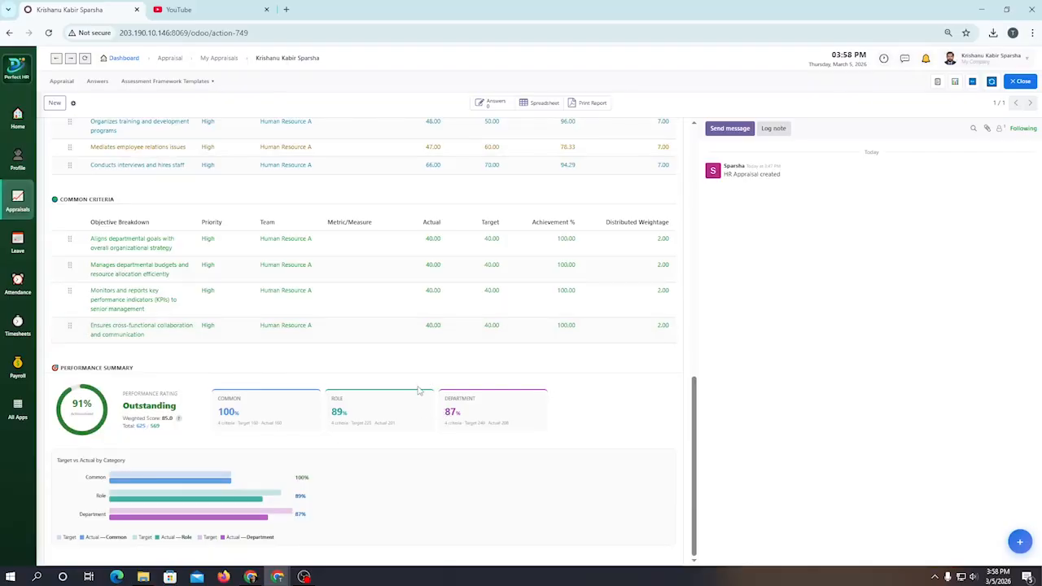
{"action": "scroll", "coordinate": [416, 394], "scroll_direction": "up", "scroll_amount": 2}
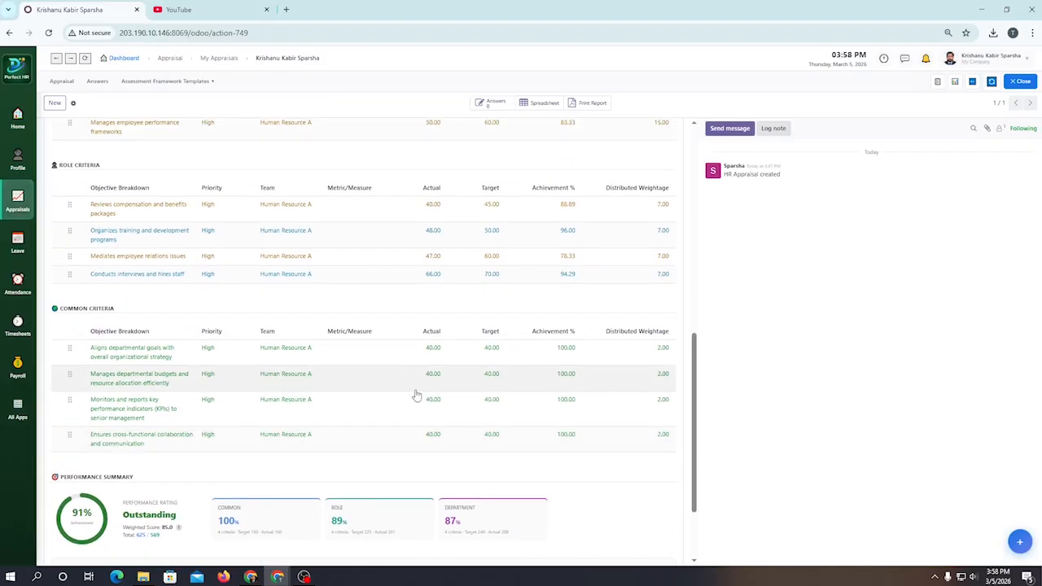
{"action": "scroll", "coordinate": [416, 393], "scroll_direction": "up", "scroll_amount": 1}
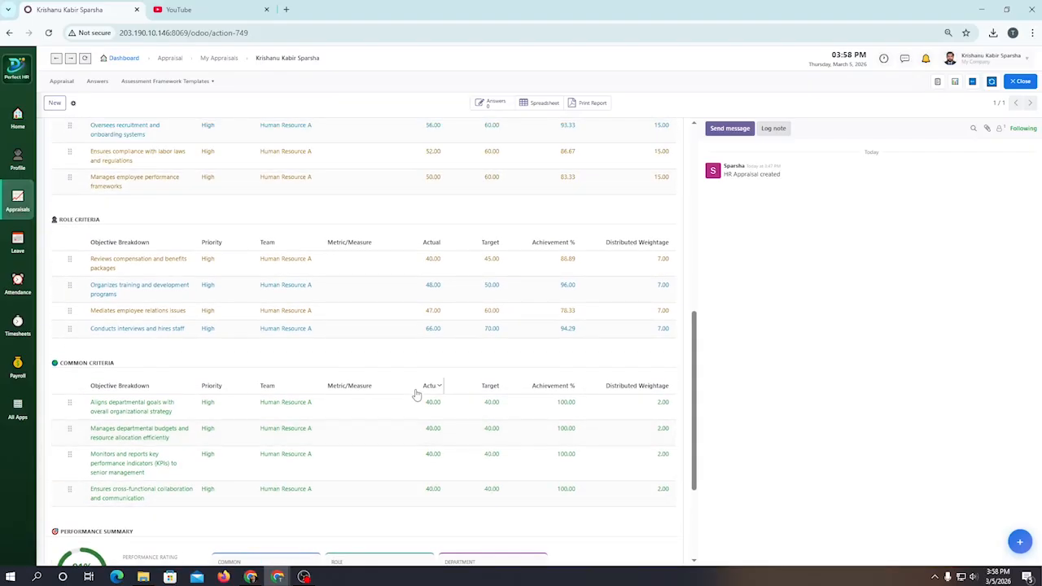
{"action": "scroll", "coordinate": [363, 411], "scroll_direction": "up", "scroll_amount": 1}
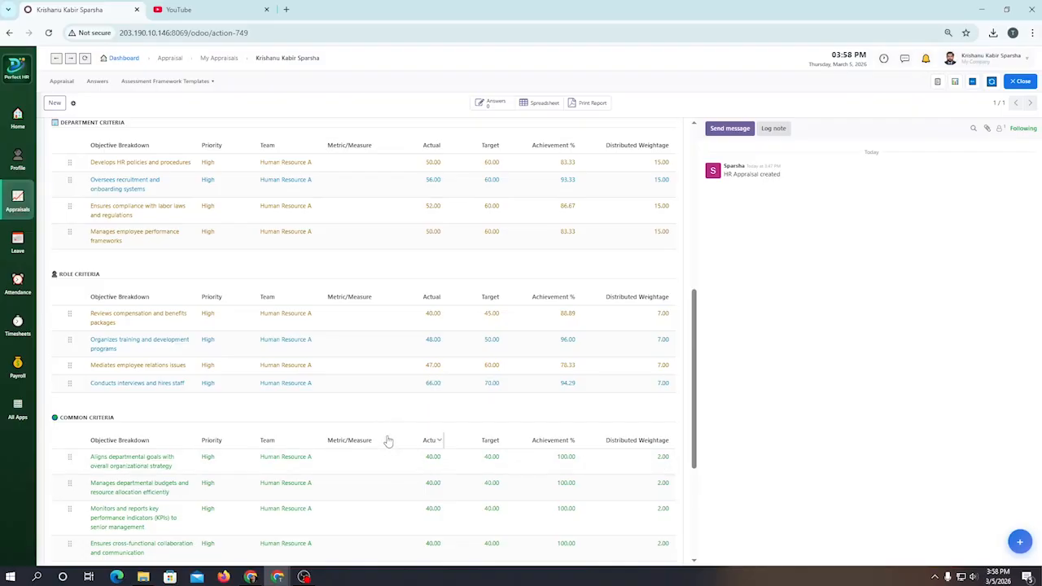
{"action": "scroll", "coordinate": [386, 444], "scroll_direction": "up", "scroll_amount": 6}
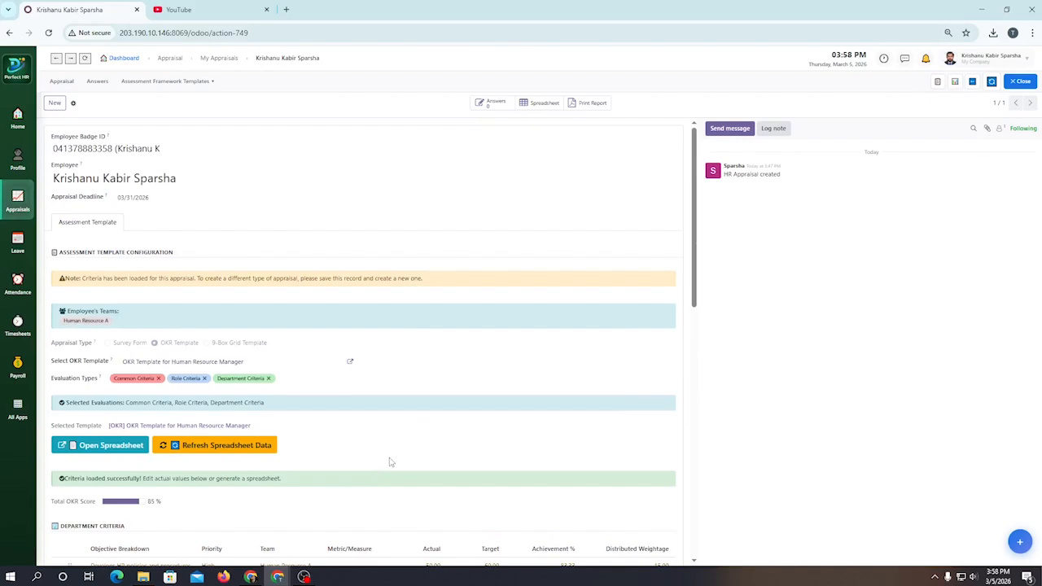
Step: Return to the overview of all appraisals
{"action": "left_click", "coordinate": [59, 82]}
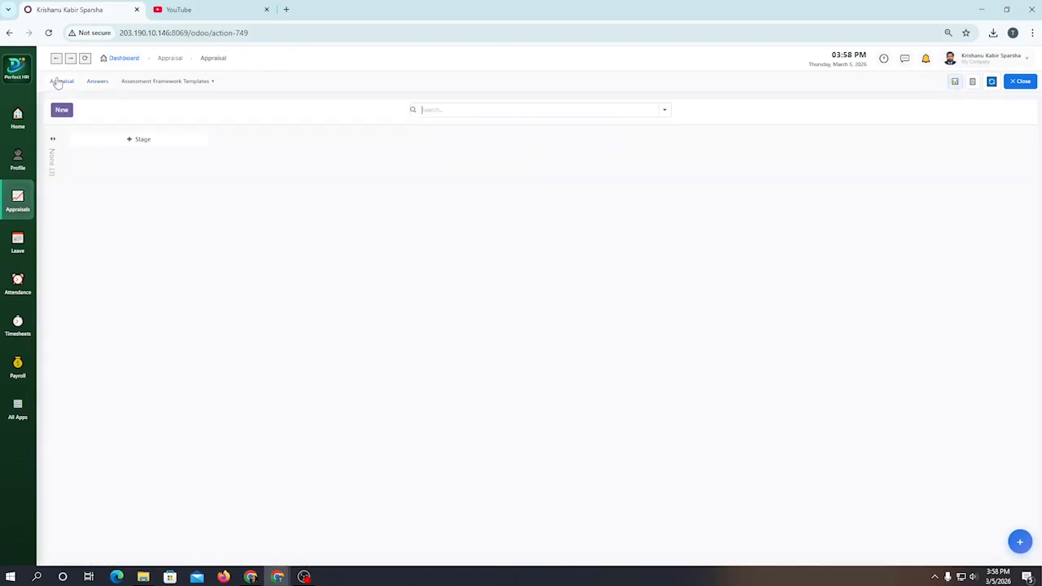